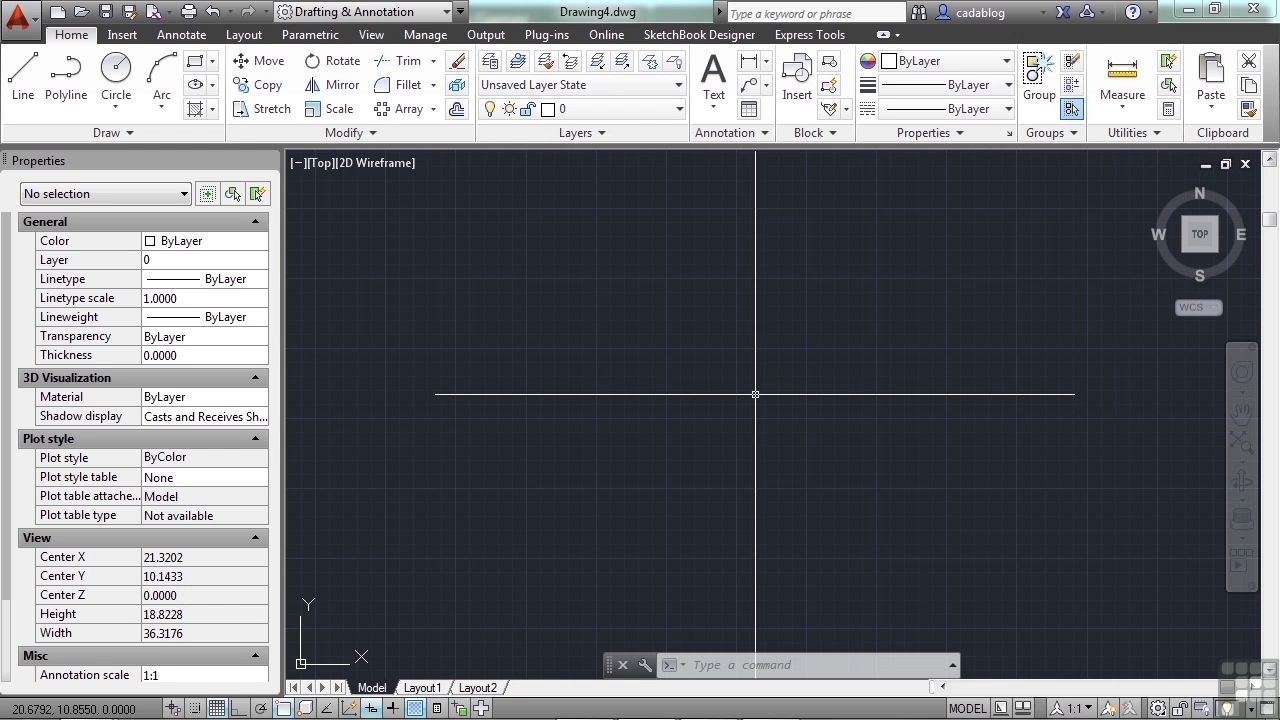
Open Ice Rink Example.dwg to show the three-rink floor plan in model space
{"action": "type", "text": "open"}
{"action": "key", "text": "Return"}
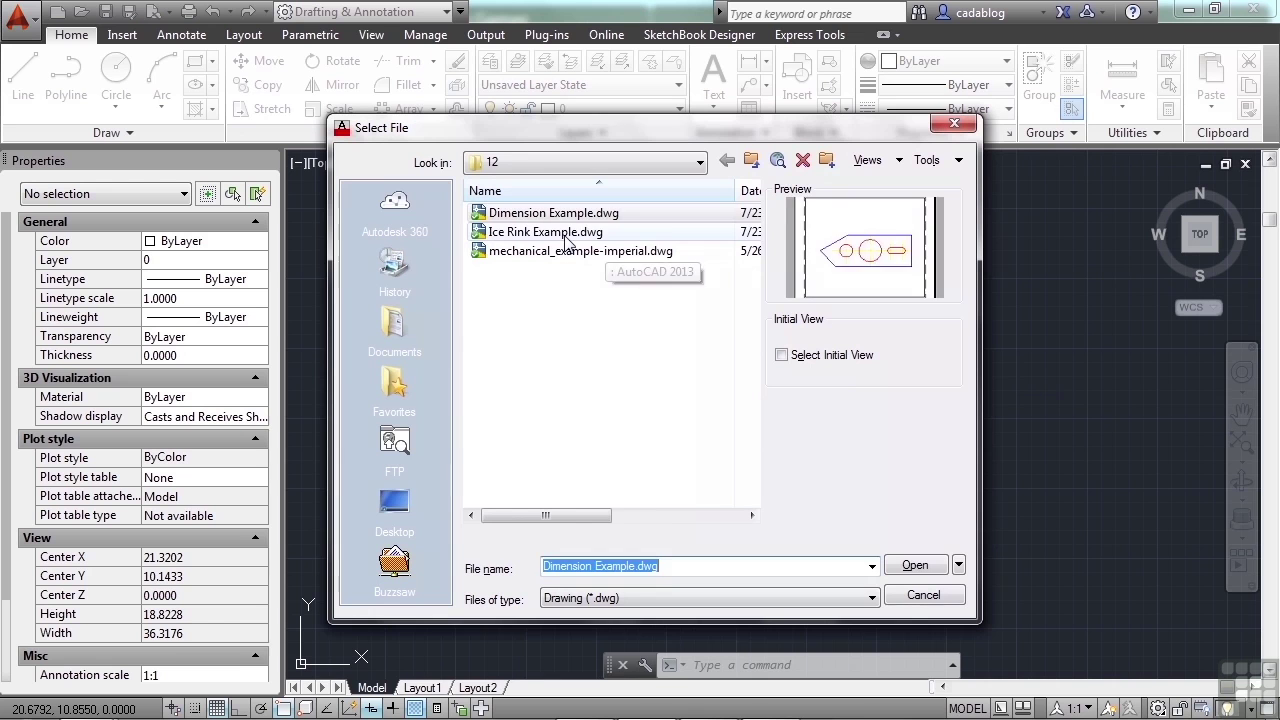
{"action": "left_click", "coordinate": [603, 232]}
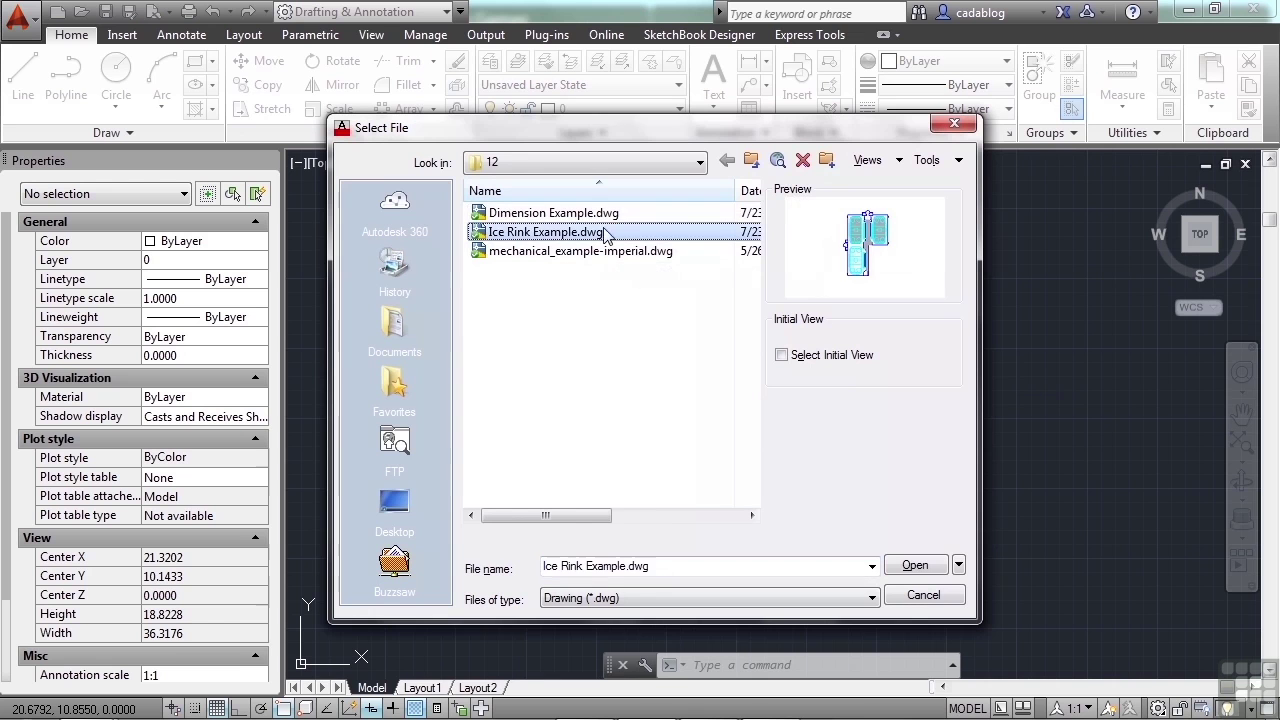
{"action": "left_click", "coordinate": [915, 565]}
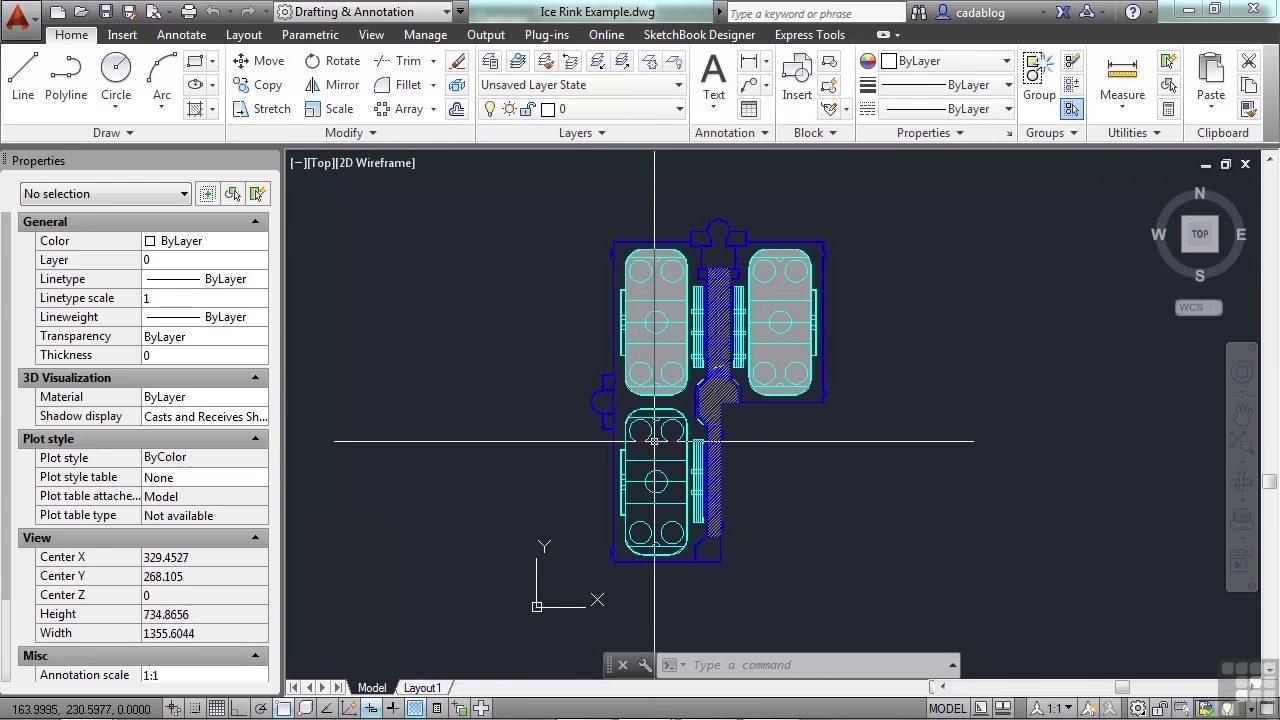
Add a new layout, Layout2, from the Layout1 tab menu and switch to it
{"action": "right_click", "coordinate": [436, 690]}
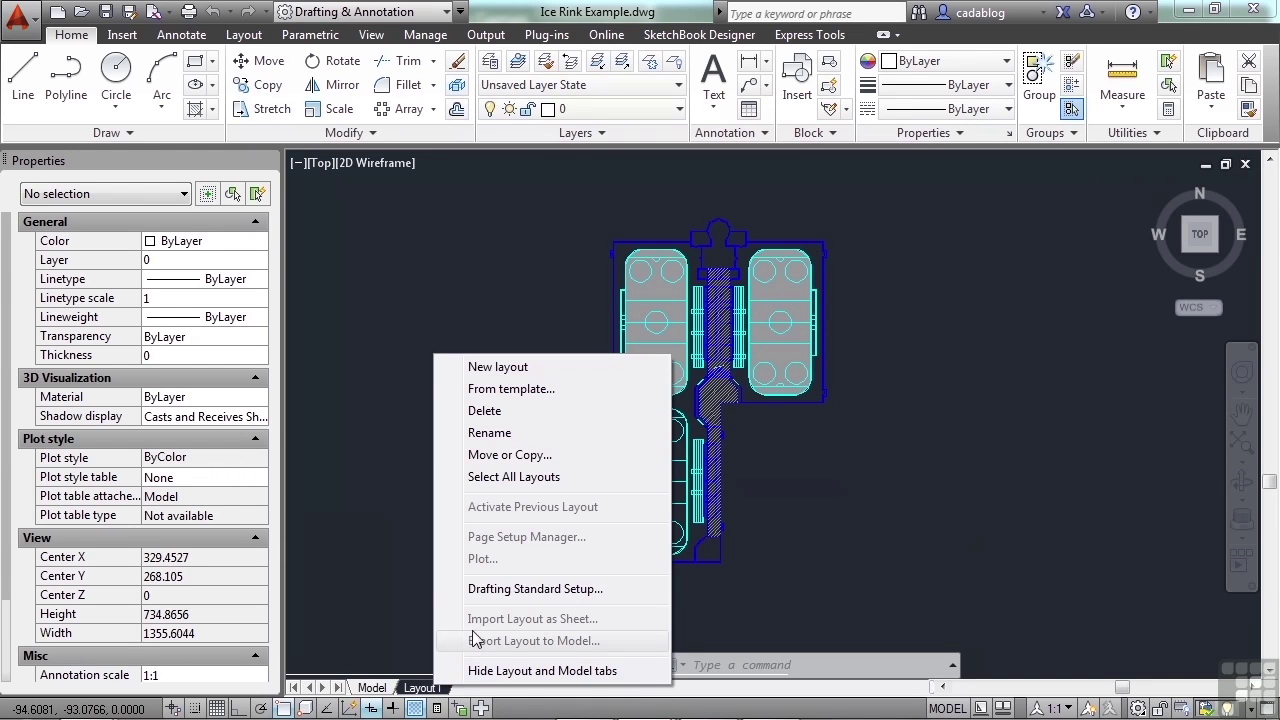
{"action": "left_click", "coordinate": [512, 370]}
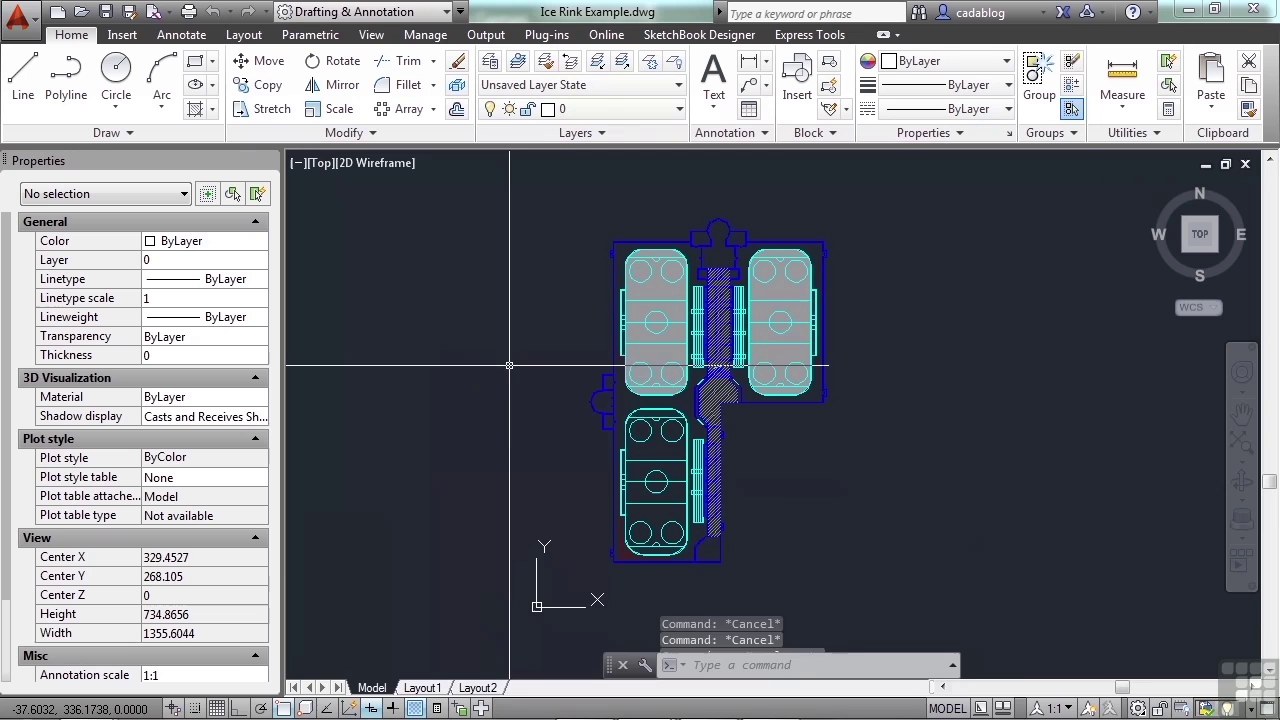
{"action": "left_click", "coordinate": [480, 689]}
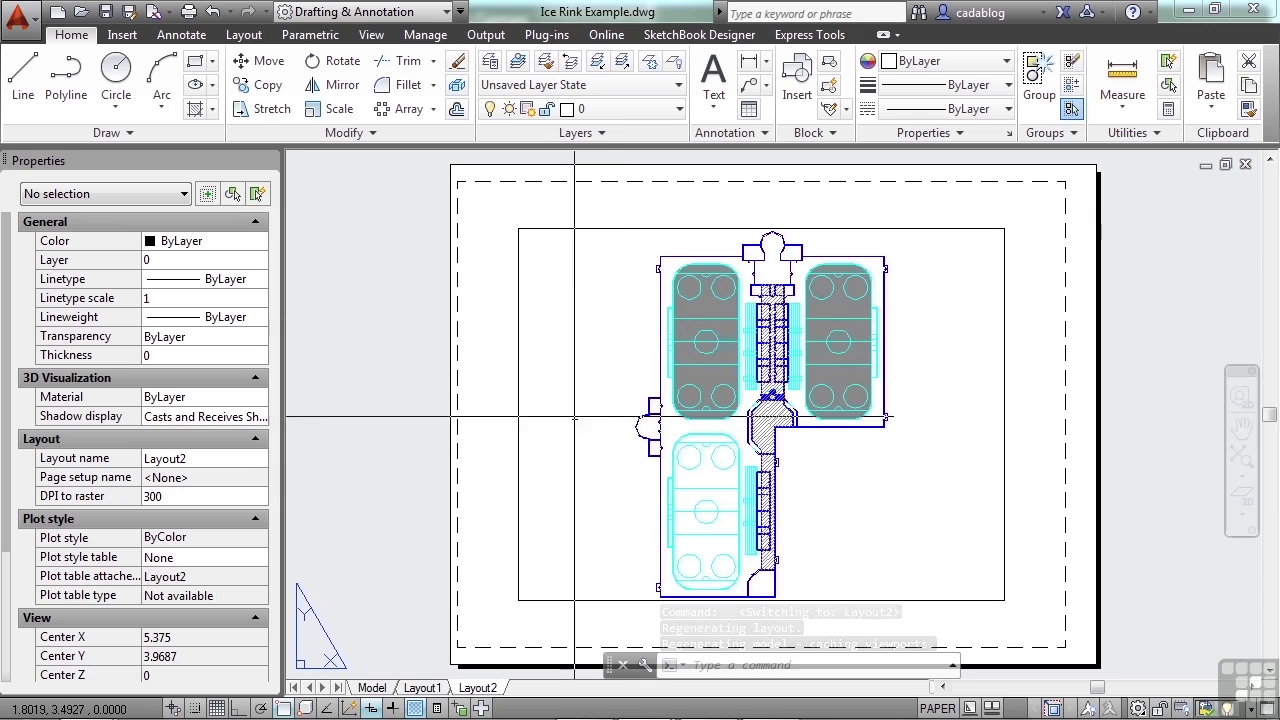
Rename the Layout2 tab to 'RINKS'
{"action": "right_click", "coordinate": [489, 687]}
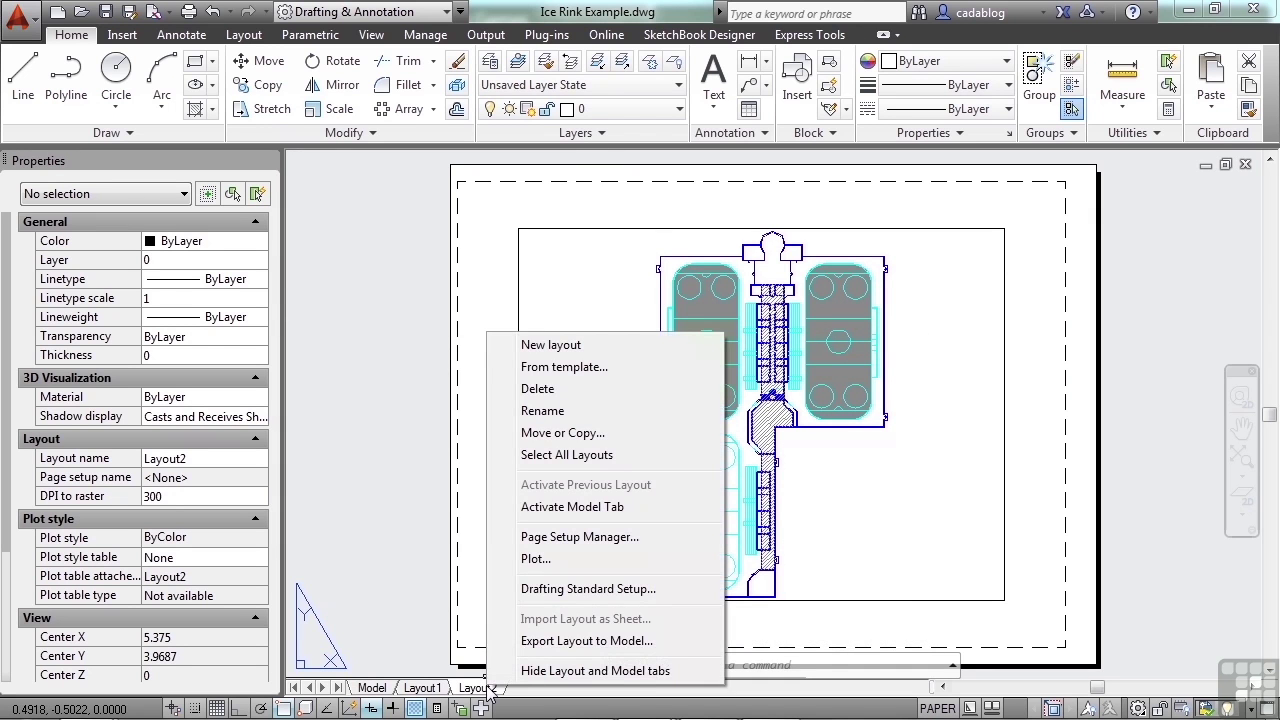
{"action": "left_click", "coordinate": [545, 411]}
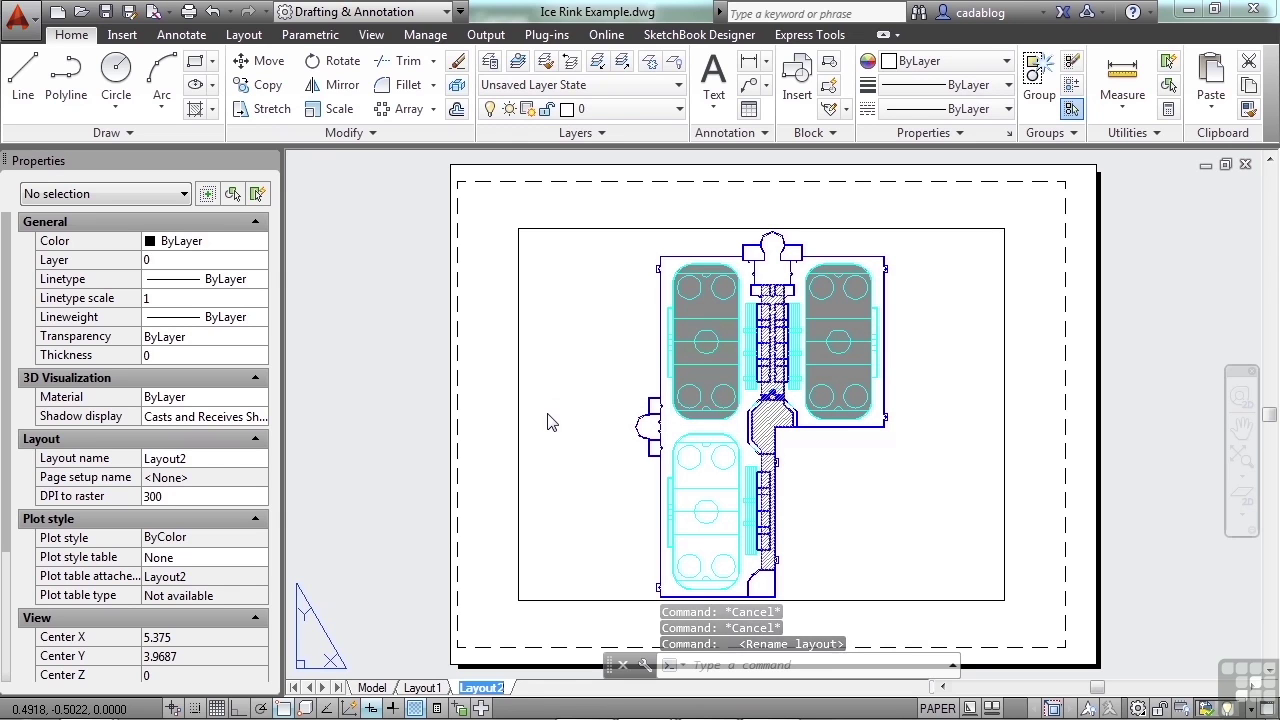
{"action": "type", "text": "RINKS"}
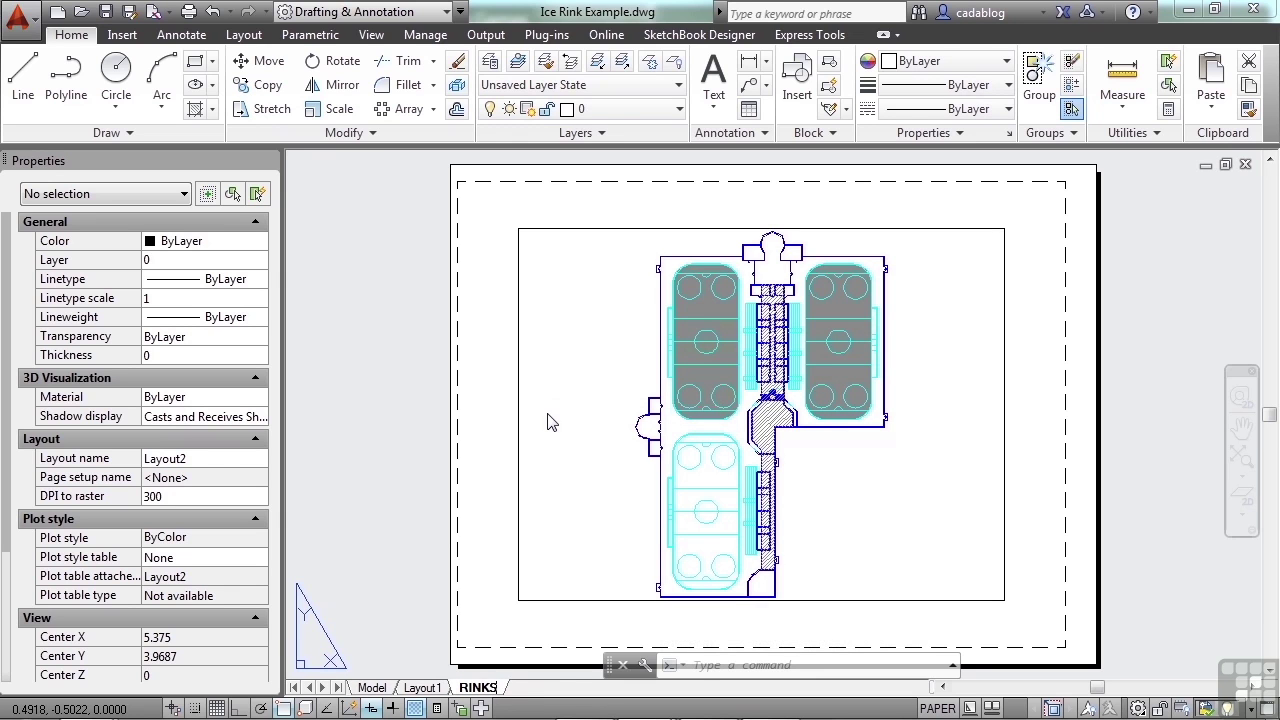
{"action": "key", "text": "Return"}
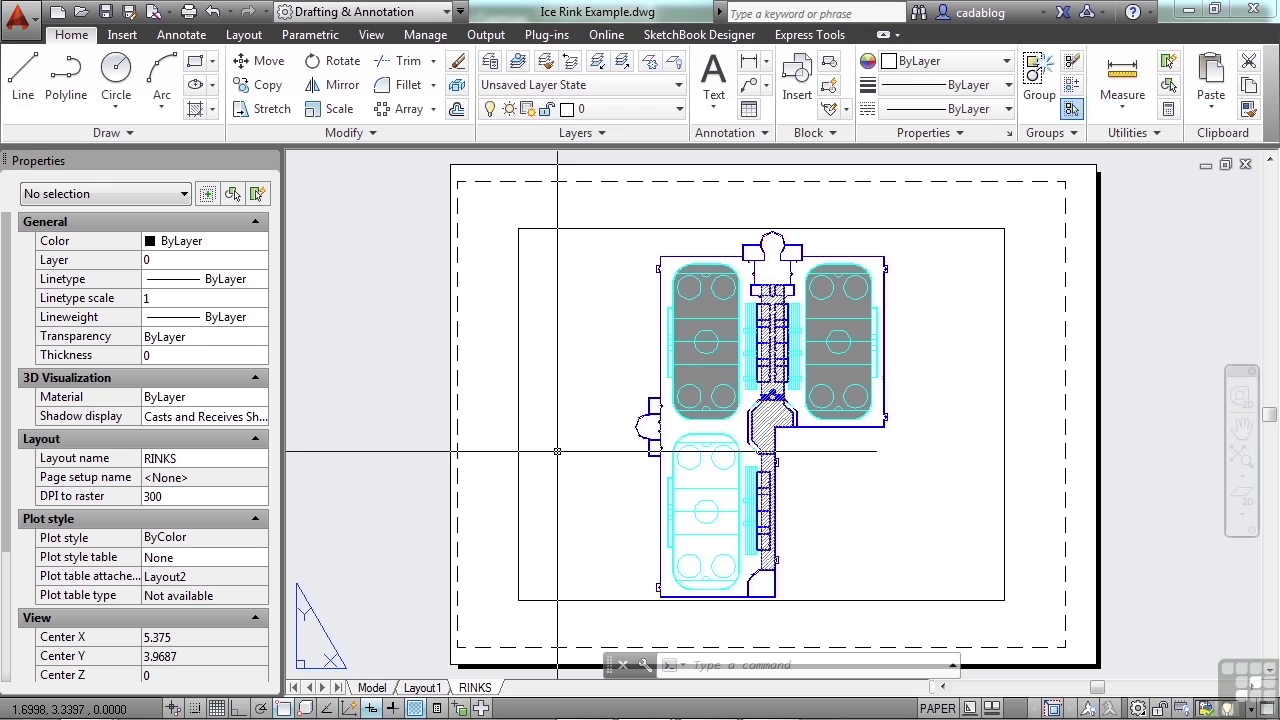
Move the rink plan viewport down and to the left on the sheet
{"action": "type", "text": "m"}
{"action": "key", "text": "Return"}
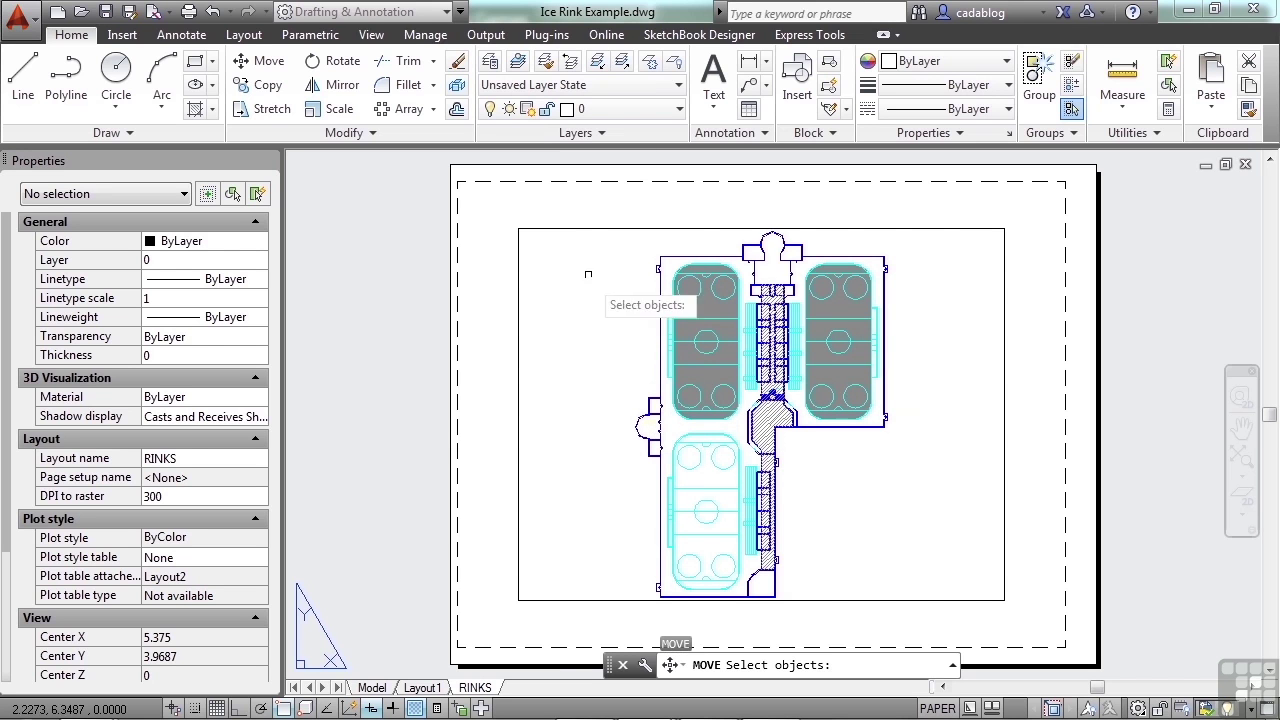
{"action": "left_click", "coordinate": [589, 228]}
{"action": "key", "text": "Return"}
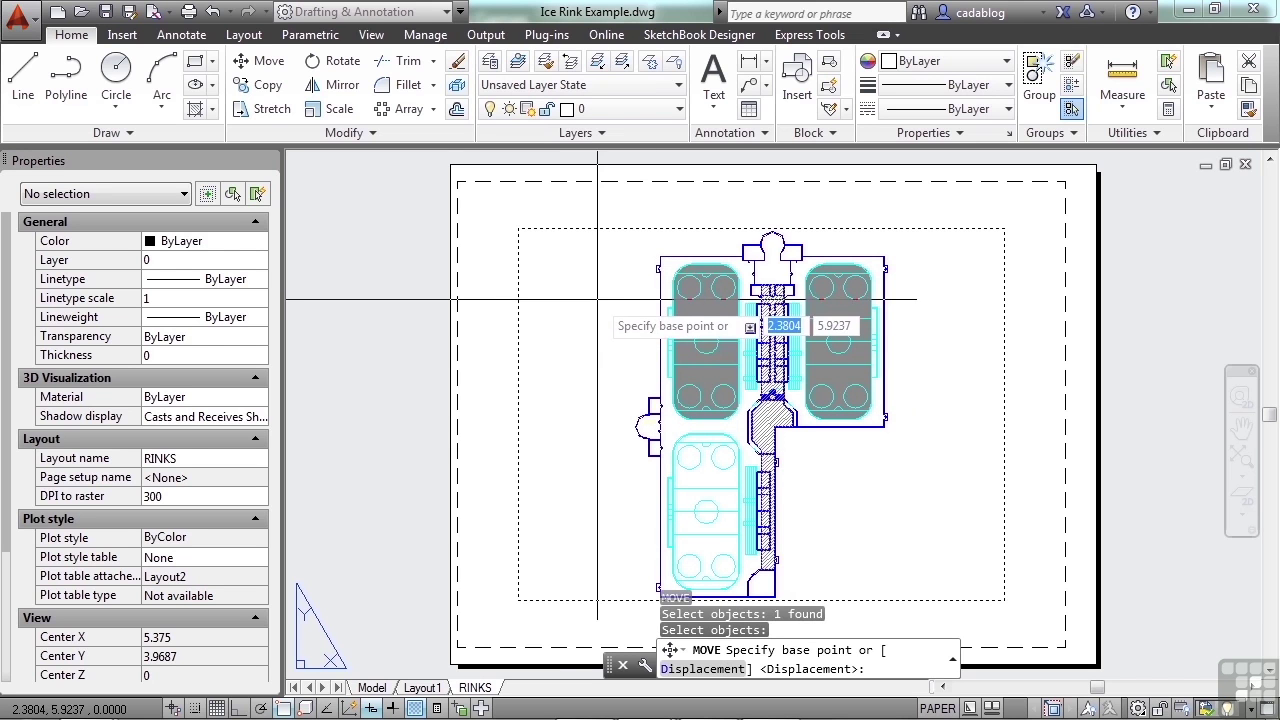
{"action": "left_click", "coordinate": [618, 308]}
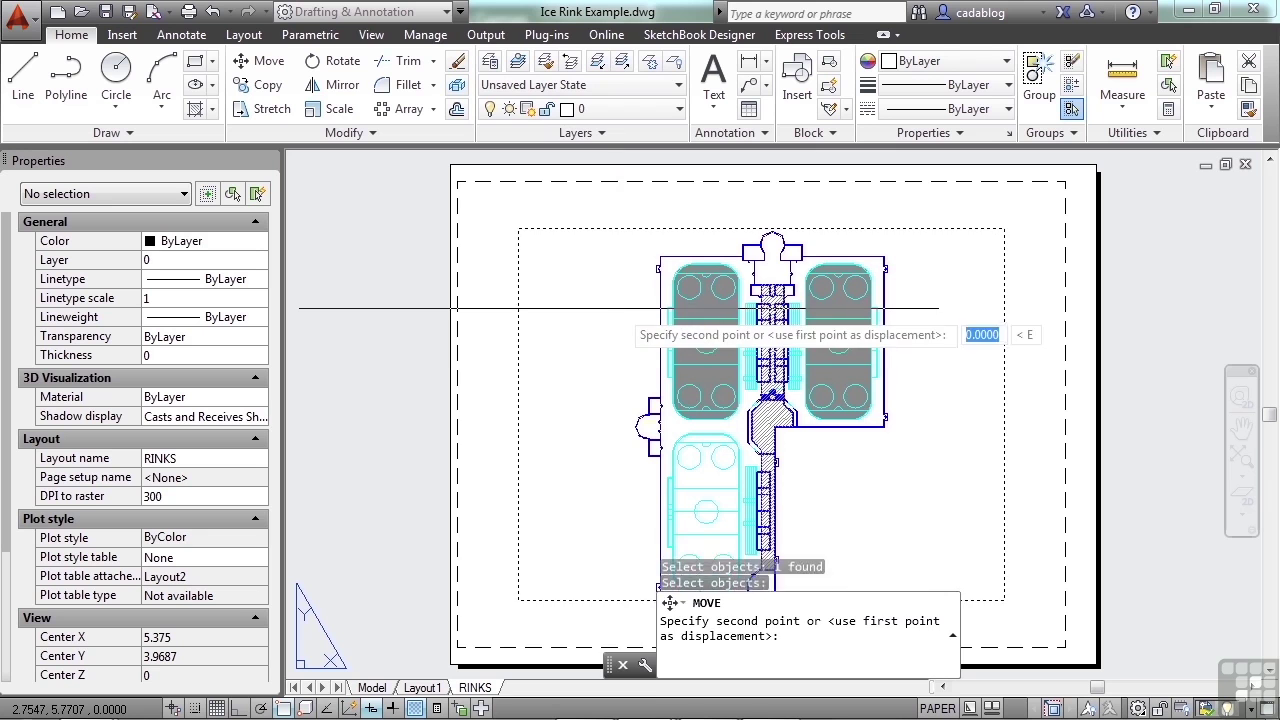
{"action": "left_click", "coordinate": [564, 338]}
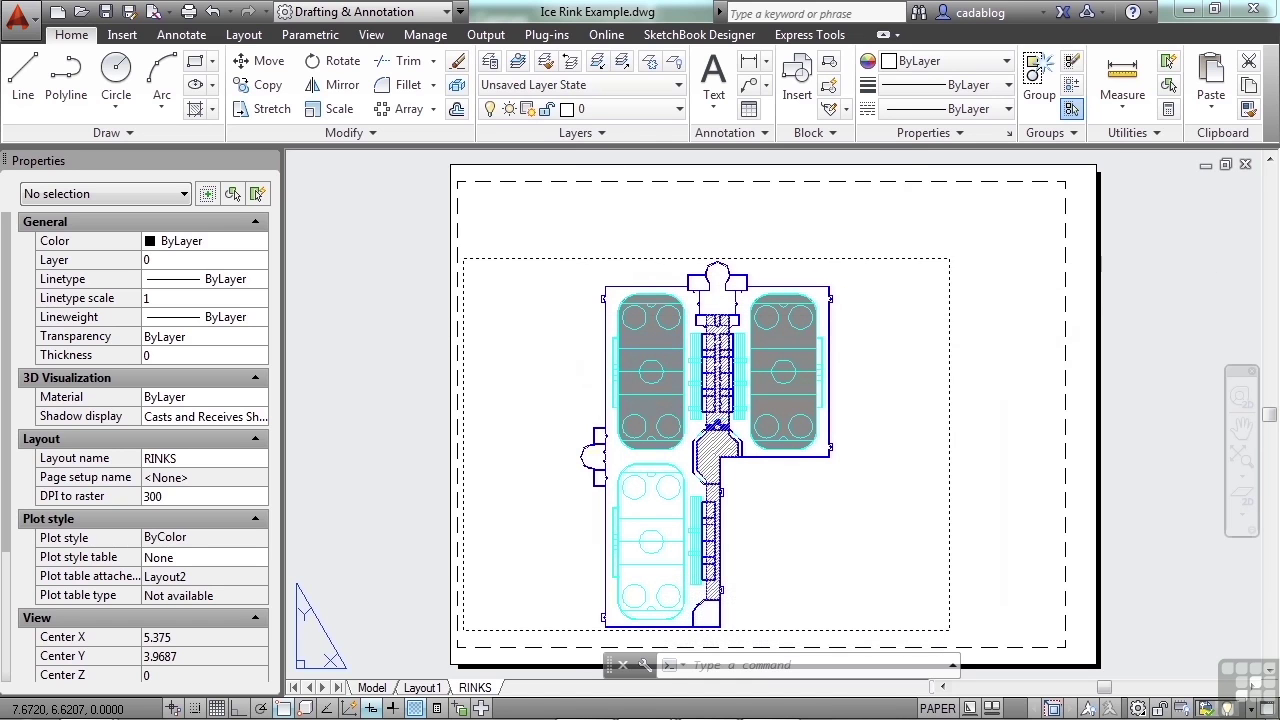
Drag the viewport's top-right grip up and left to crop to the left rinks
{"action": "left_click", "coordinate": [908, 258]}
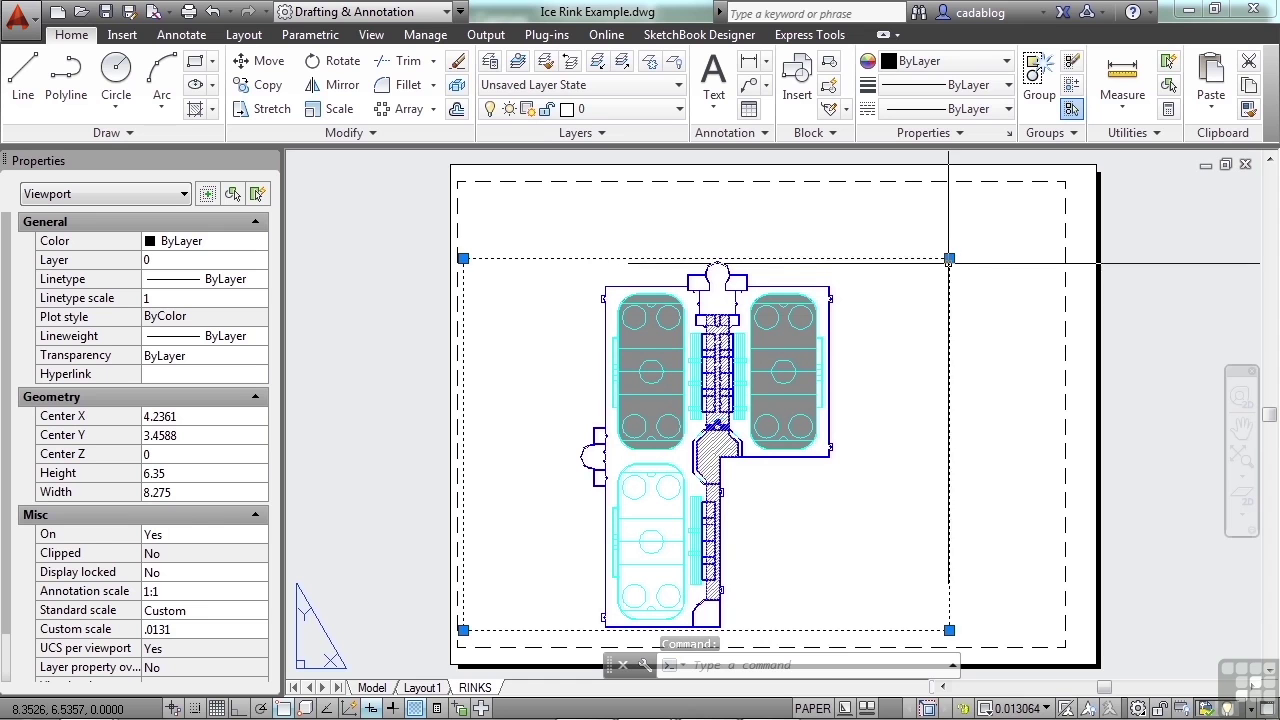
{"action": "left_click", "coordinate": [949, 258]}
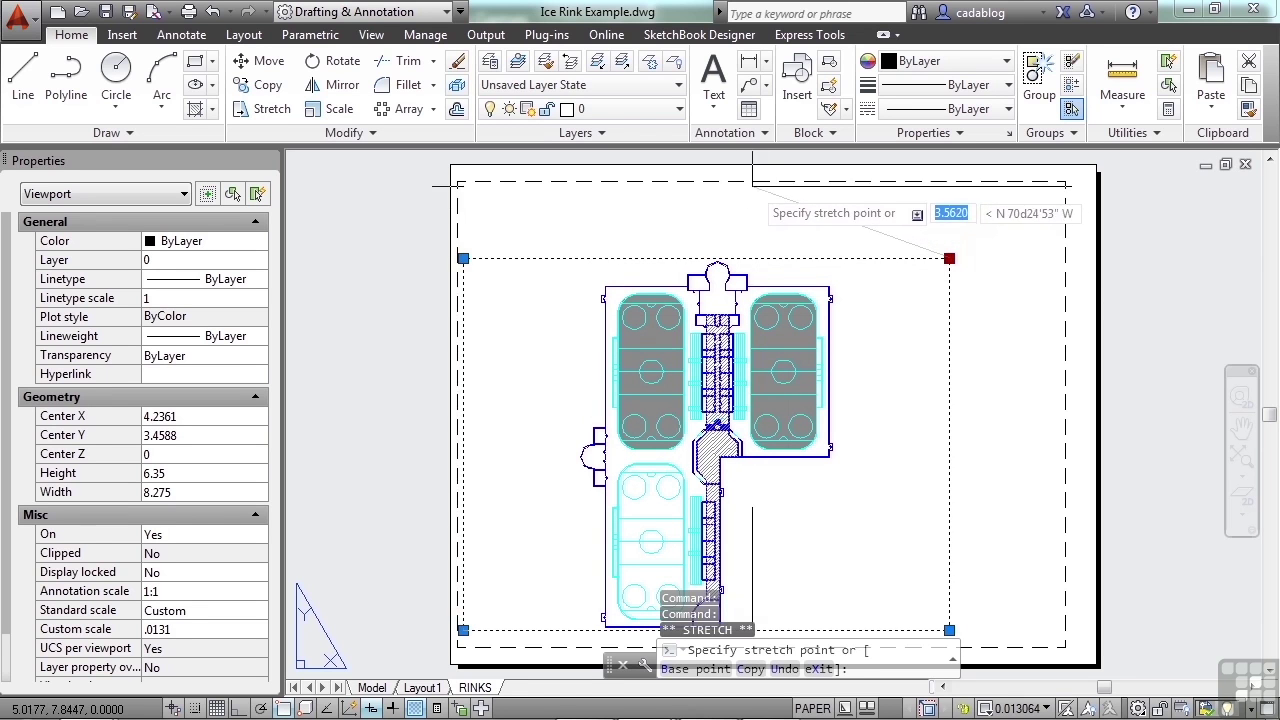
{"action": "left_click", "coordinate": [752, 191]}
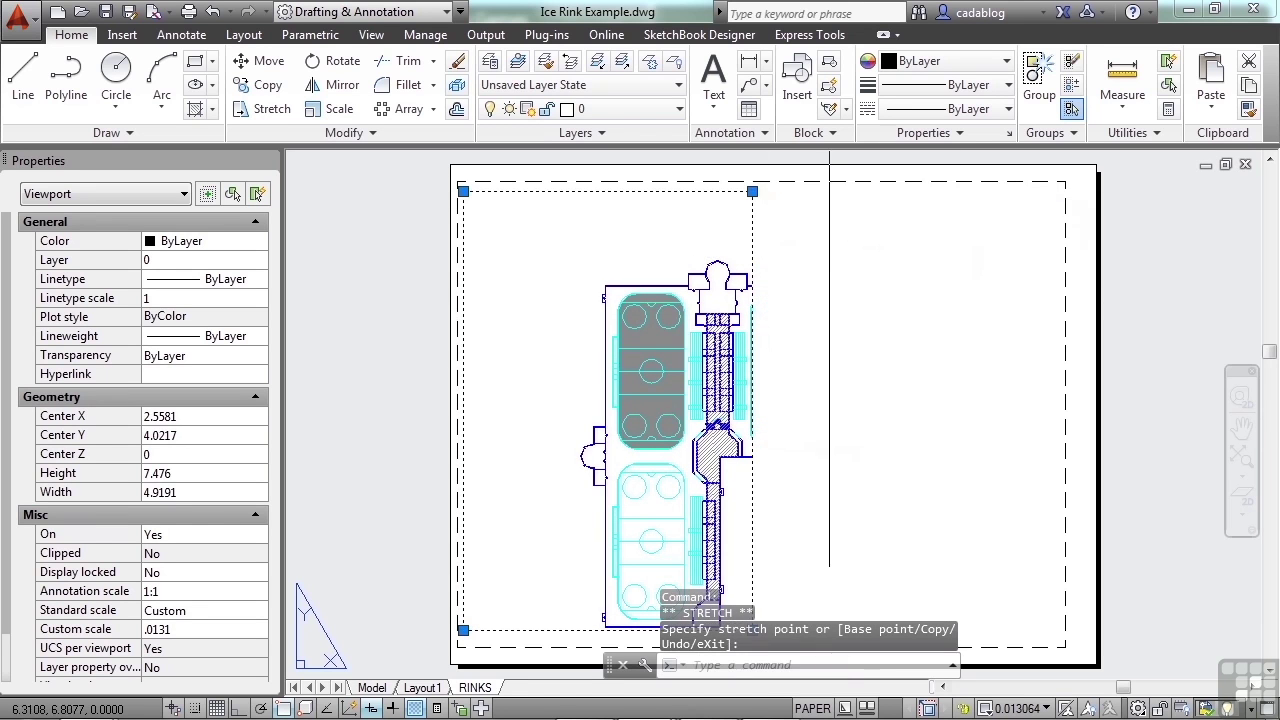
{"action": "key", "text": "Escape"}
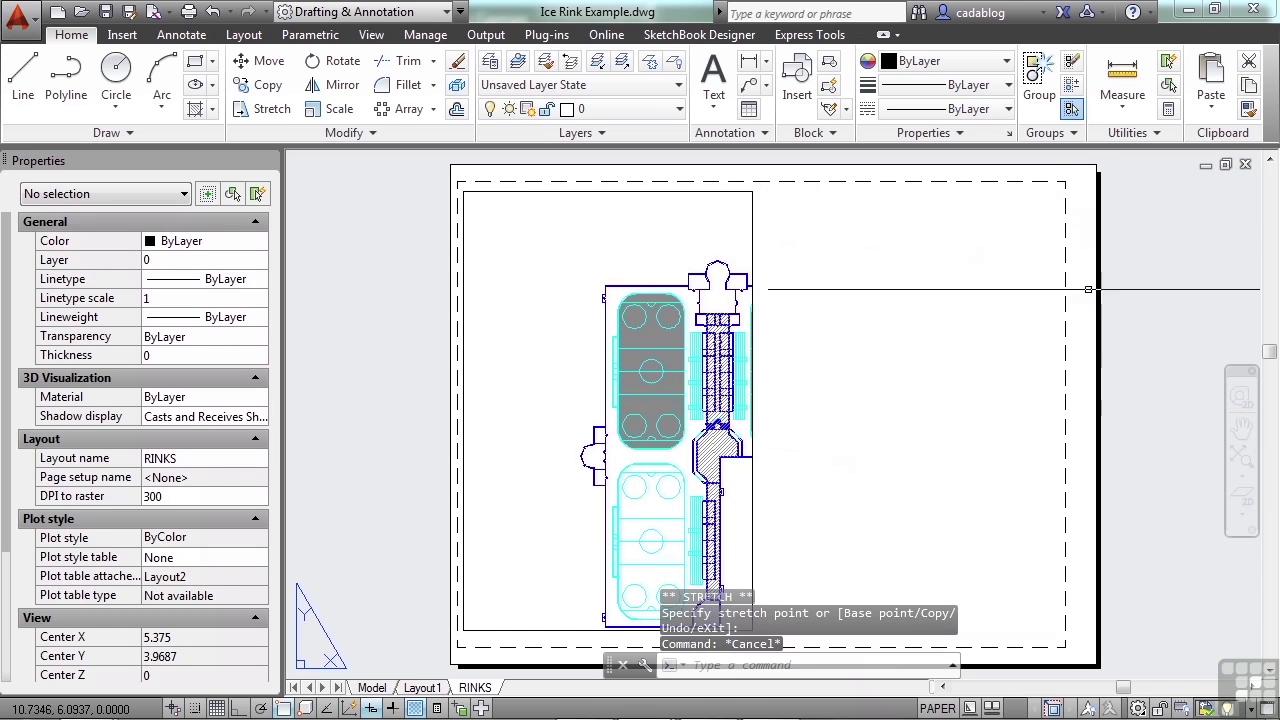
{"action": "scroll", "coordinate": [590, 255], "scroll_direction": "down", "scroll_amount": 2}
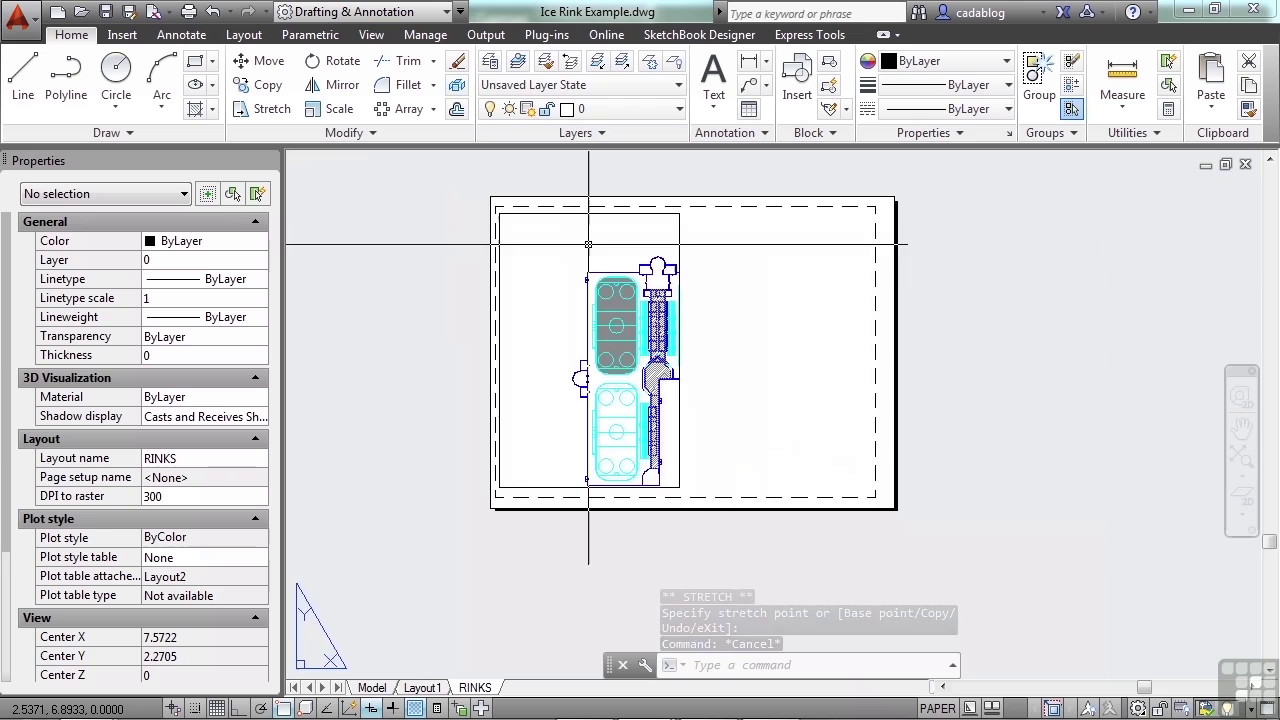
{"action": "middle_click_drag", "start_coordinate": [595, 250], "coordinate": [561, 270]}
{"action": "scroll", "coordinate": [560, 269], "scroll_direction": "up", "scroll_amount": 1}
{"action": "scroll", "coordinate": [560, 269], "scroll_direction": "down", "scroll_amount": 1}
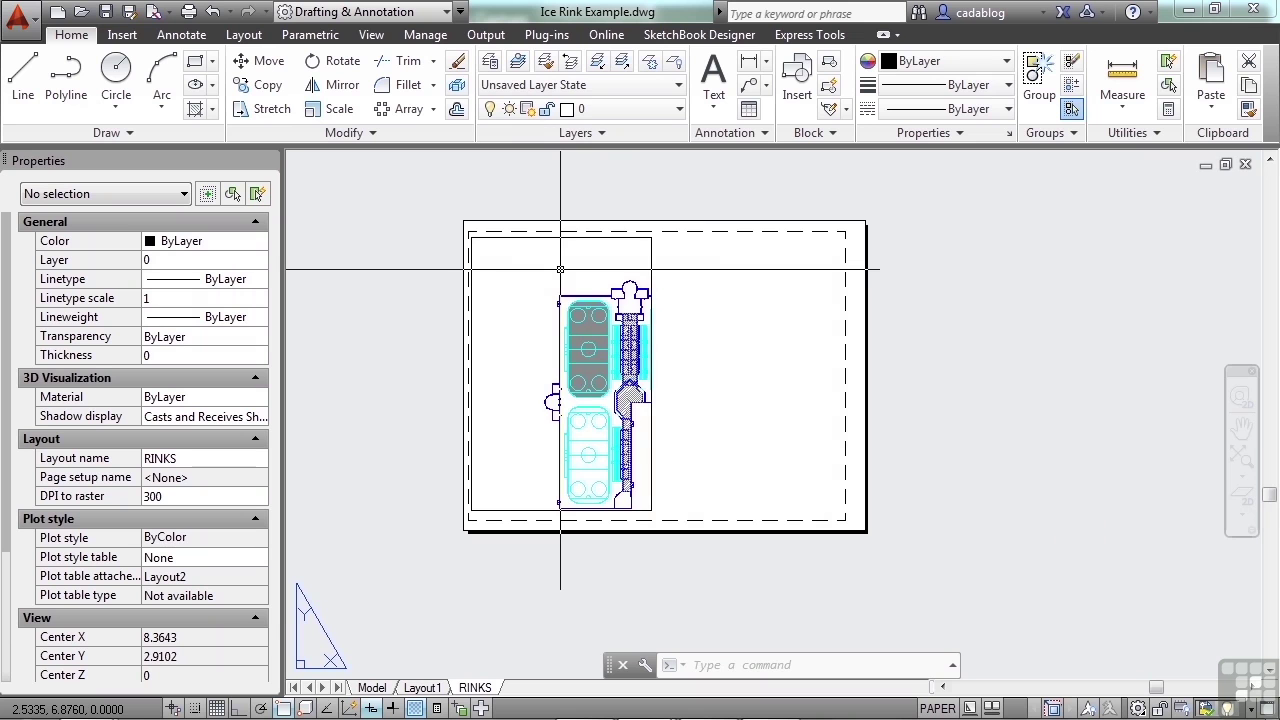
{"action": "scroll", "coordinate": [560, 269], "scroll_direction": "up", "scroll_amount": 2}
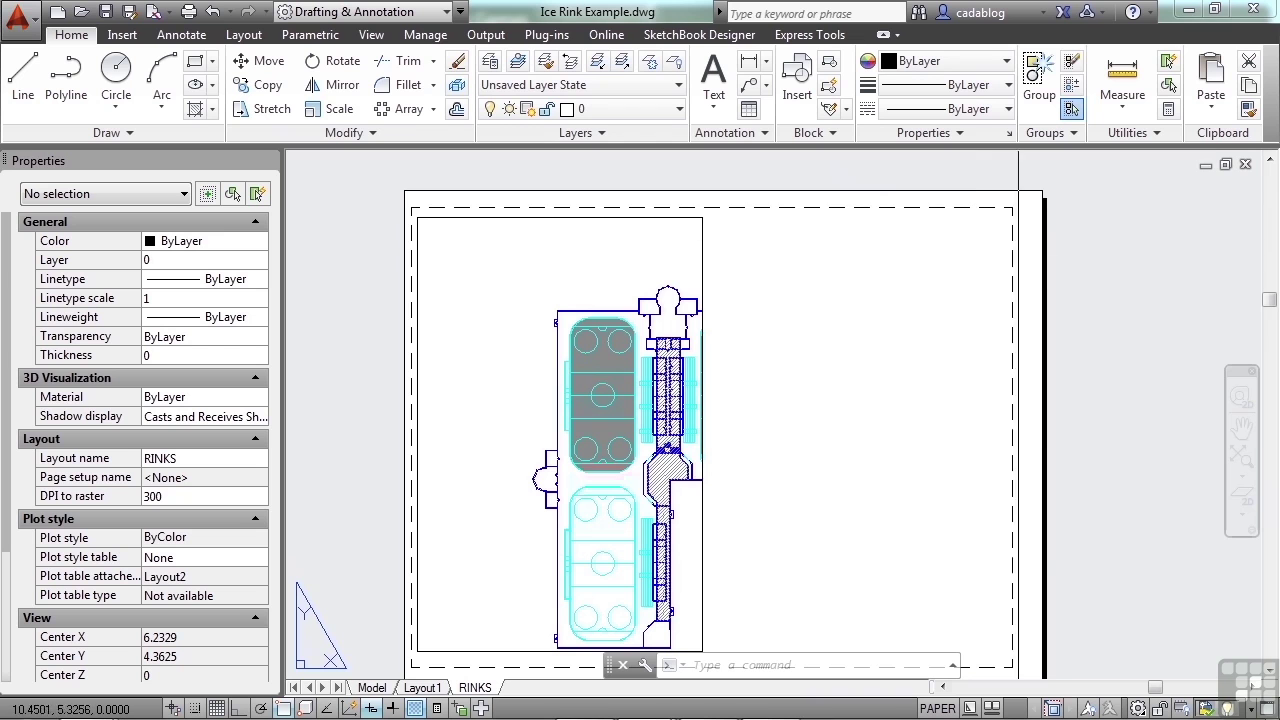
Stretch the viewport's bottom edge lower, then zoom the sheet back out
{"action": "middle_click_drag", "start_coordinate": [839, 485], "coordinate": [818, 456]}
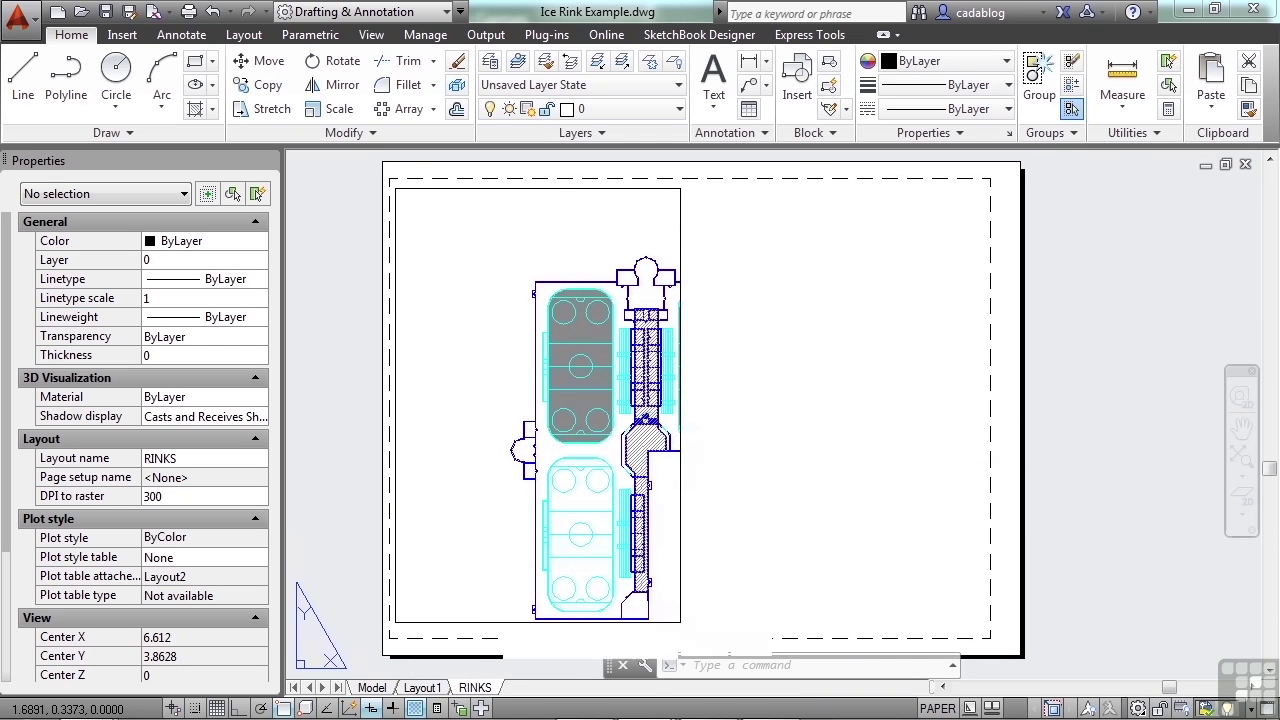
{"action": "left_click", "coordinate": [488, 617]}
{"action": "left_click", "coordinate": [466, 654]}
{"action": "scroll", "coordinate": [420, 644], "scroll_direction": "up", "scroll_amount": 4}
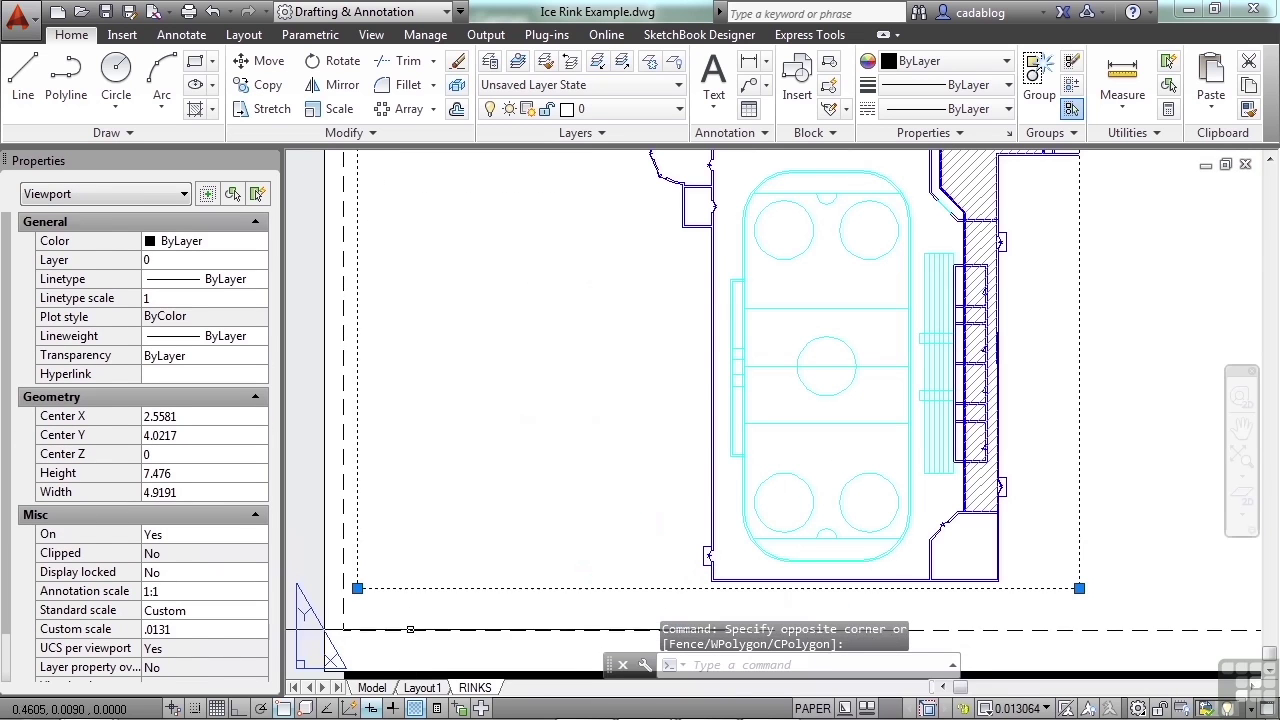
{"action": "left_click", "coordinate": [395, 622]}
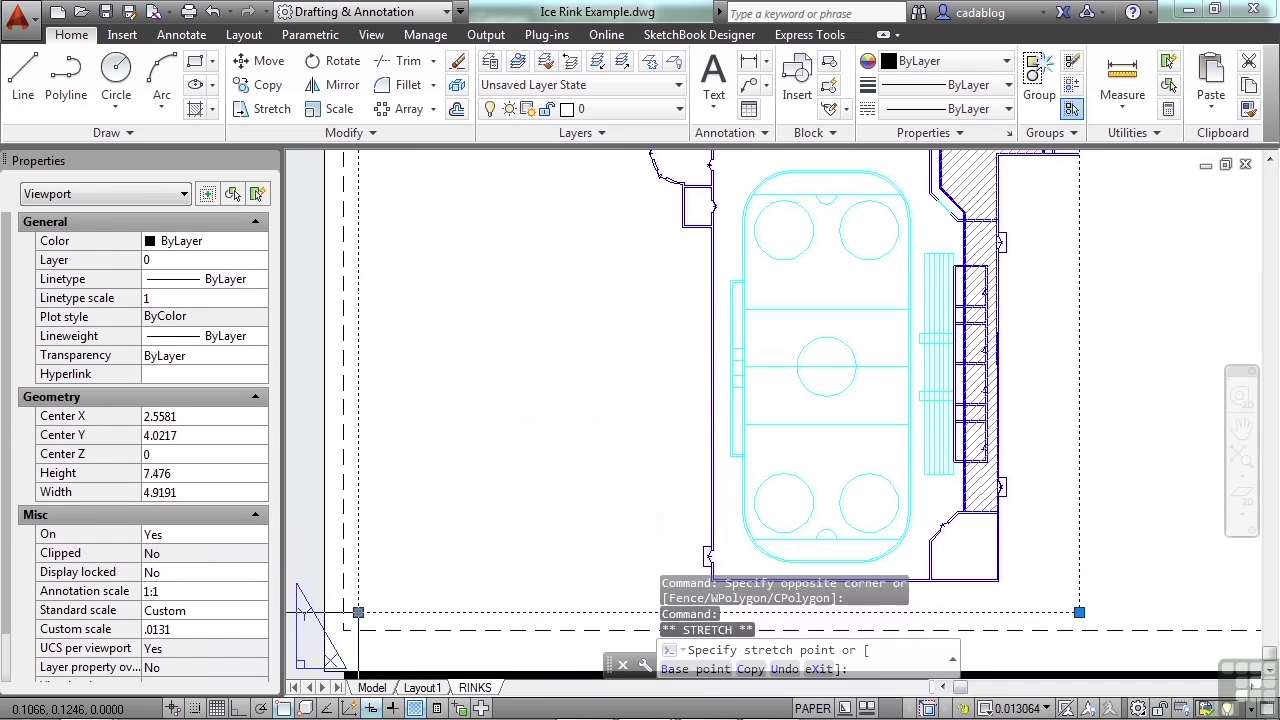
{"action": "left_click", "coordinate": [358, 611]}
{"action": "key", "text": "Escape"}
{"action": "scroll", "coordinate": [460, 455], "scroll_direction": "down", "scroll_amount": 3}
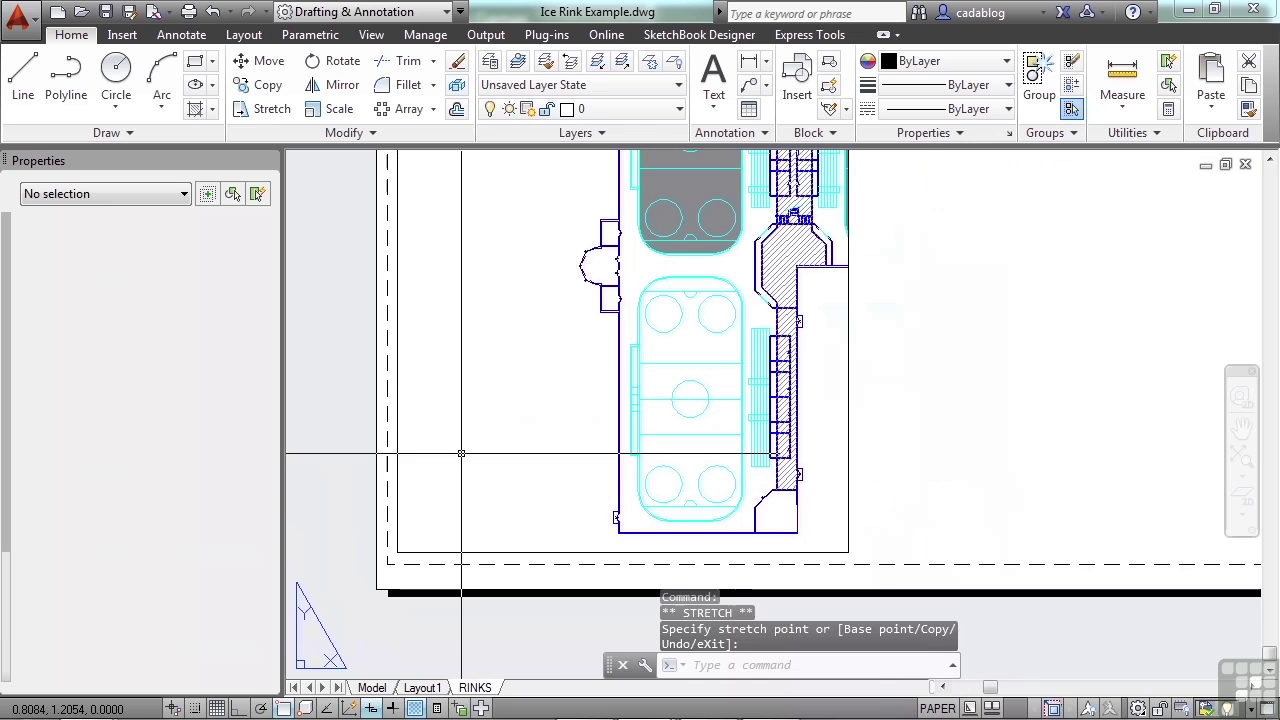
{"action": "scroll", "coordinate": [465, 445], "scroll_direction": "down", "scroll_amount": 1}
{"action": "scroll", "coordinate": [525, 414], "scroll_direction": "down", "scroll_amount": 2}
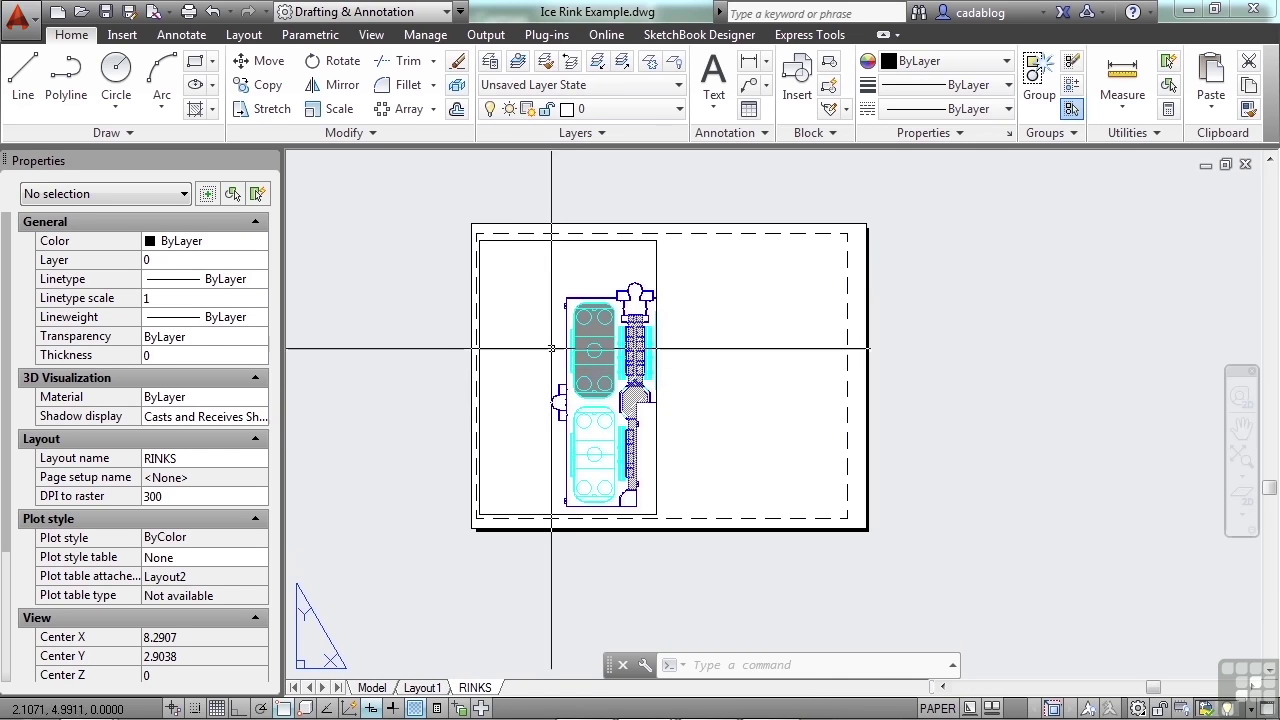
Activate the viewport and zoom in to inspect the plan's hatched areas
{"action": "double_click", "coordinate": [533, 303]}
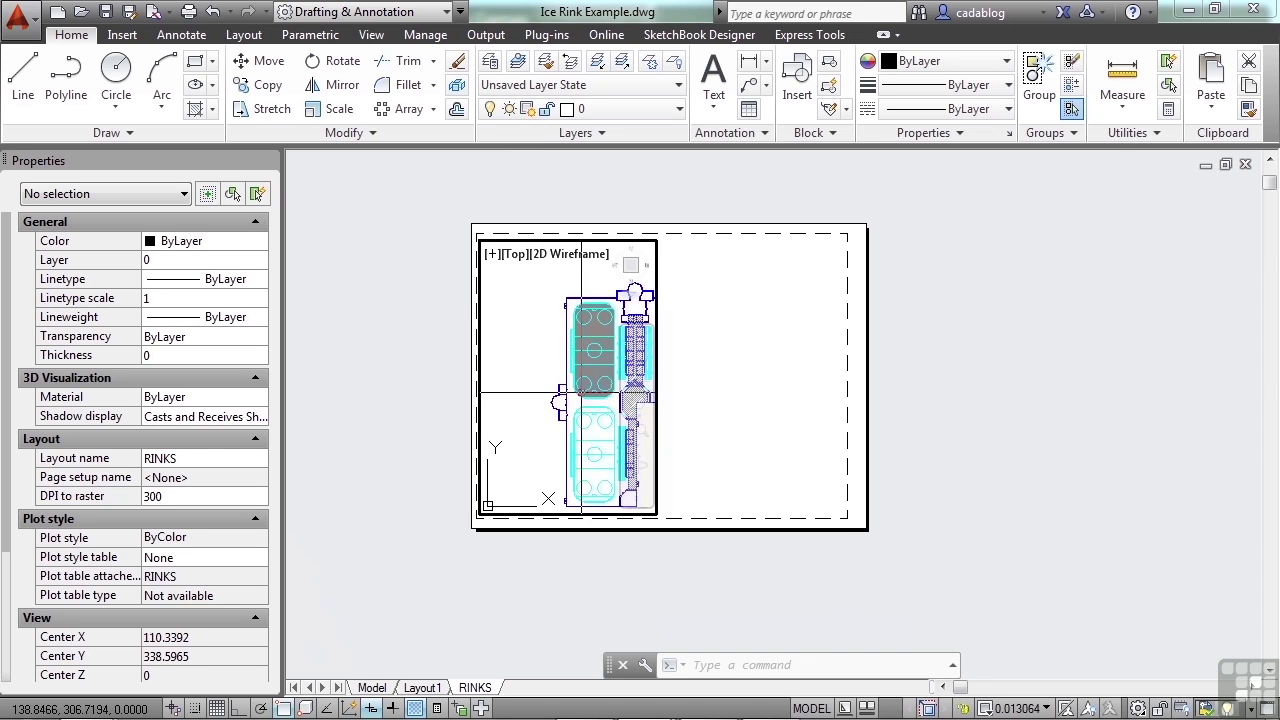
{"action": "scroll", "coordinate": [544, 384], "scroll_direction": "down", "scroll_amount": 2}
{"action": "scroll", "coordinate": [540, 420], "scroll_direction": "up", "scroll_amount": 3}
{"action": "scroll", "coordinate": [540, 420], "scroll_direction": "down", "scroll_amount": 4}
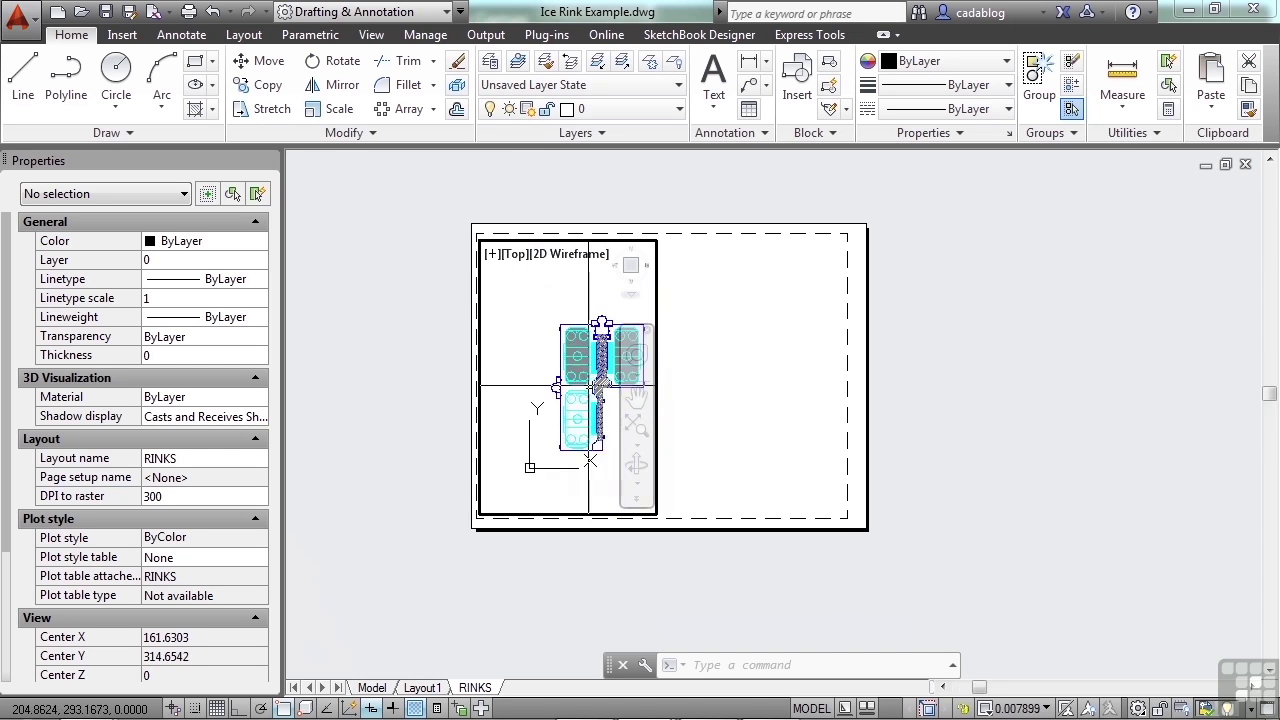
{"action": "scroll", "coordinate": [600, 390], "scroll_direction": "up", "scroll_amount": 3}
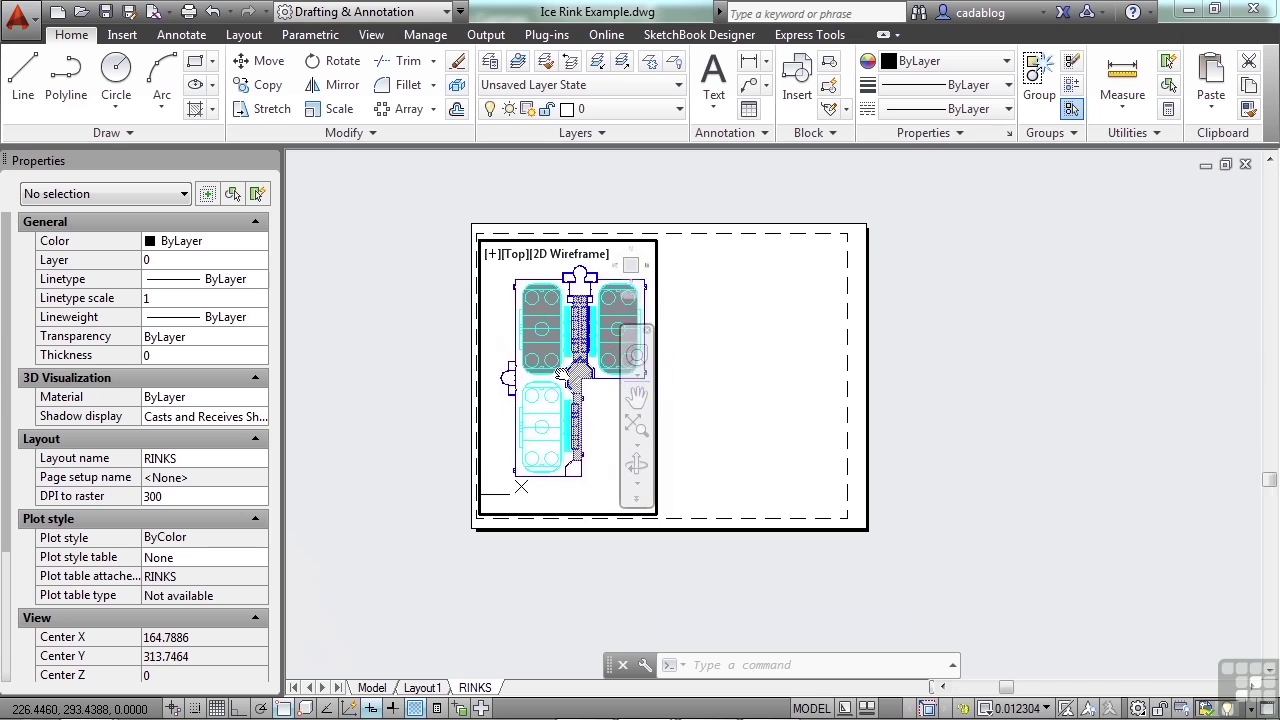
{"action": "middle_click_drag", "start_coordinate": [568, 378], "coordinate": [556, 376]}
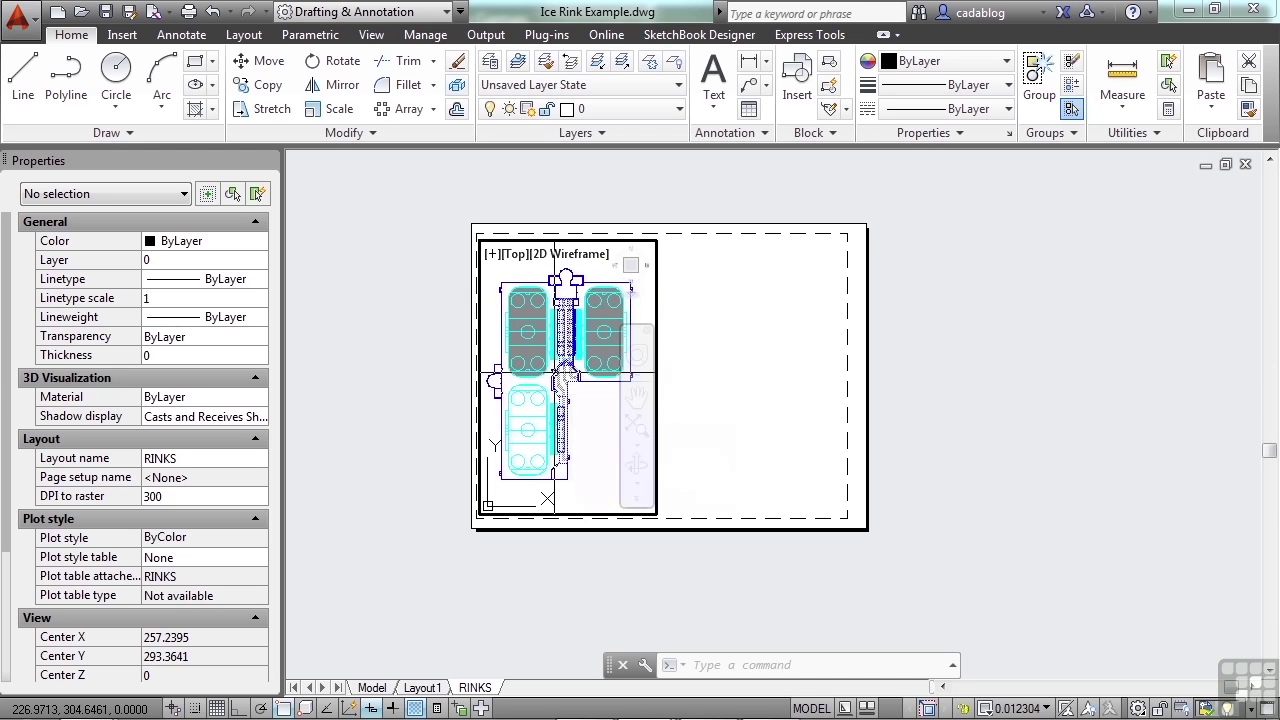
{"action": "scroll", "coordinate": [561, 368], "scroll_direction": "down", "scroll_amount": 4}
{"action": "scroll", "coordinate": [561, 368], "scroll_direction": "up", "scroll_amount": 12}
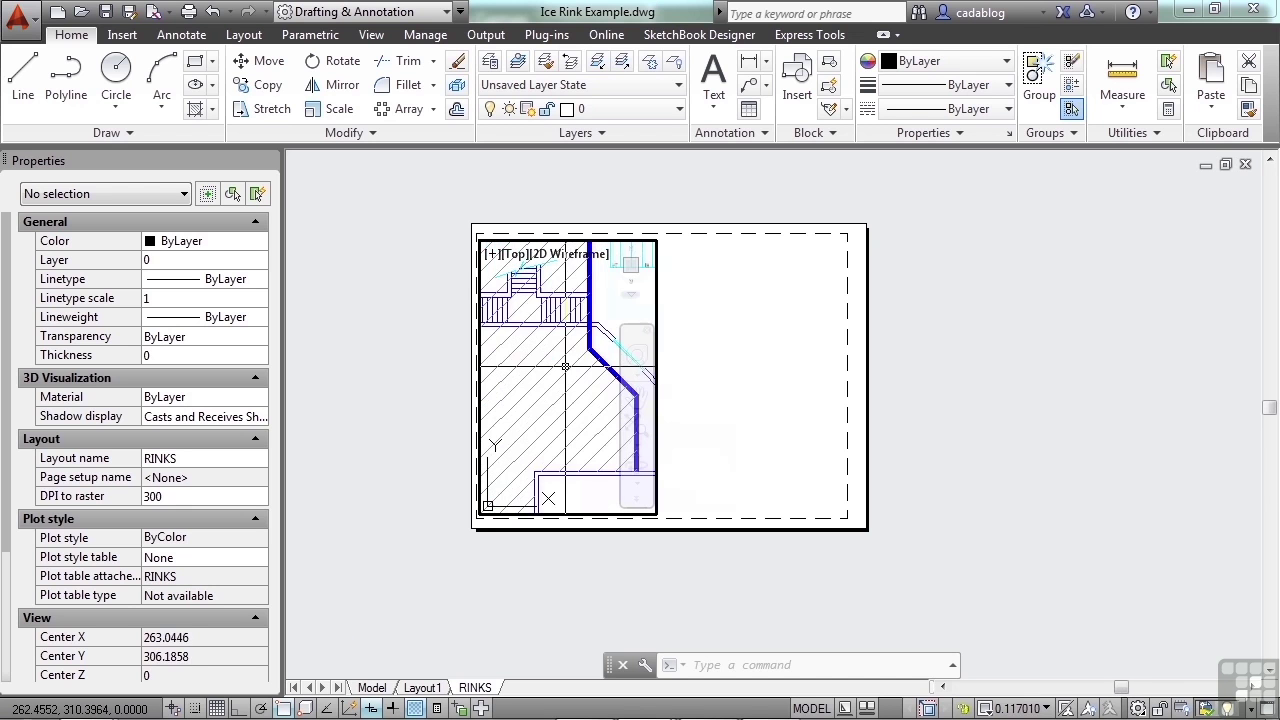
{"action": "scroll", "coordinate": [576, 354], "scroll_direction": "down", "scroll_amount": 2}
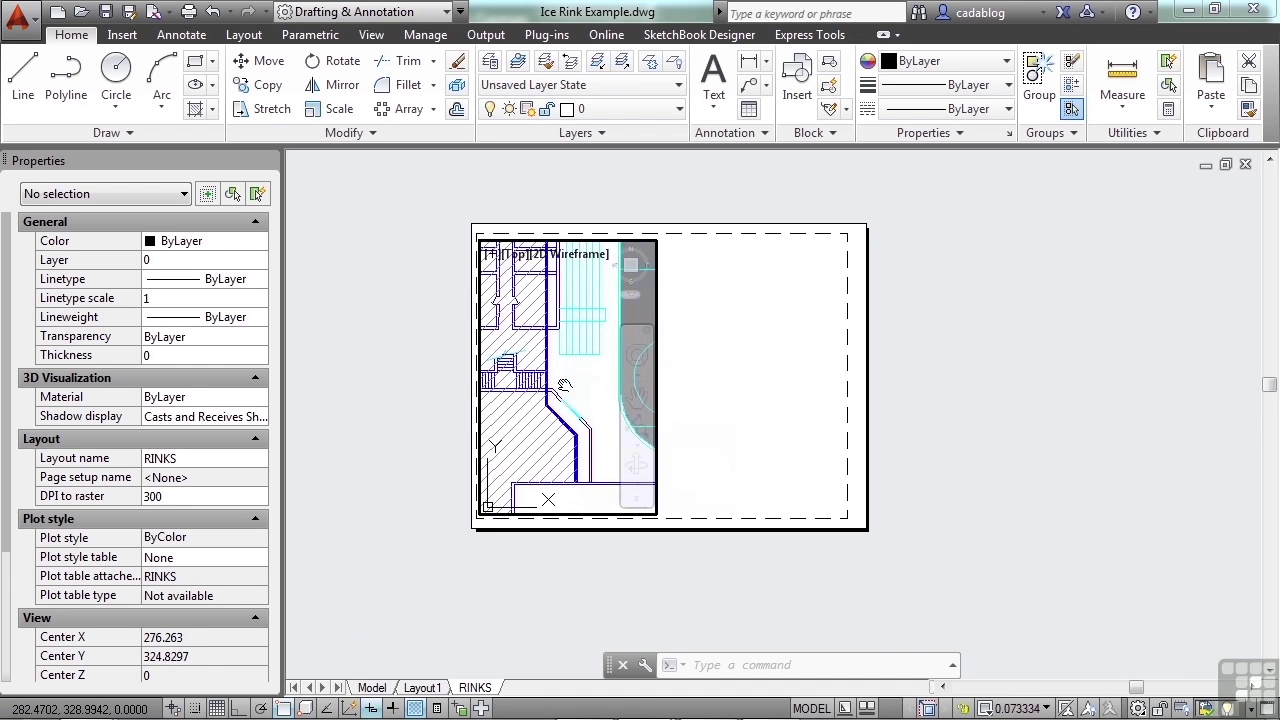
Zoom to extents so the whole three-rink plan fits the viewport
{"action": "middle_click_drag", "start_coordinate": [524, 400], "coordinate": [561, 384]}
{"action": "middle_click", "coordinate": [561, 384]}
{"action": "middle_click", "coordinate": [561, 384]}
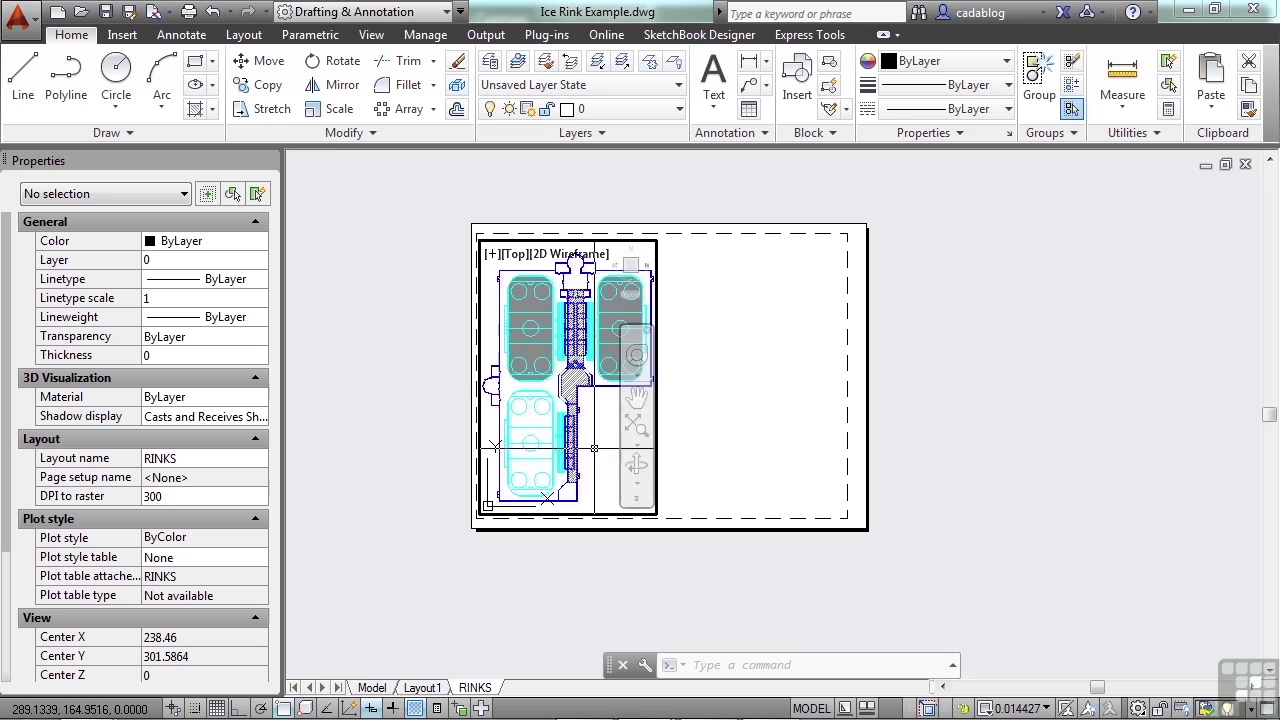
{"action": "mouse_move", "coordinate": [583, 432]}
{"action": "middle_mouse_down"}
{"action": "mouse_move", "coordinate": [578, 404]}
{"action": "mouse_move", "coordinate": [578, 416]}
{"action": "middle_mouse_up"}
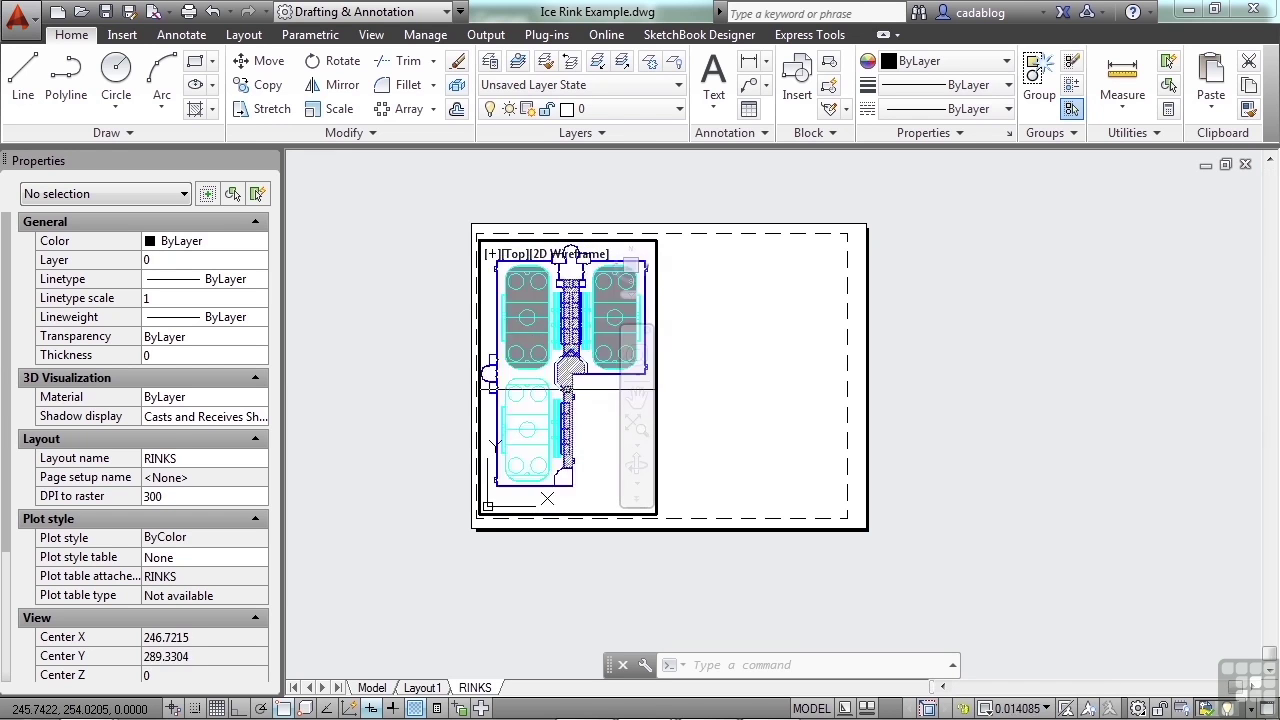
{"action": "middle_click", "coordinate": [605, 420]}
{"action": "middle_click", "coordinate": [605, 420]}
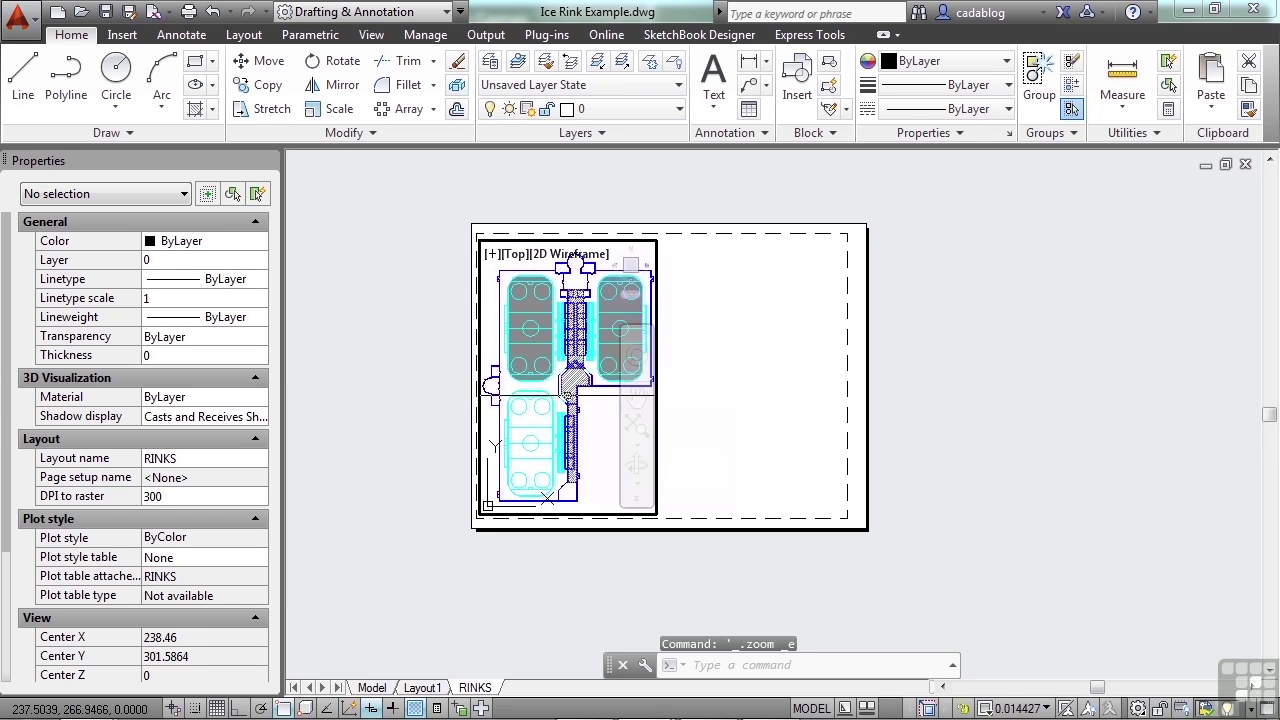
{"action": "double_click", "coordinate": [740, 431]}
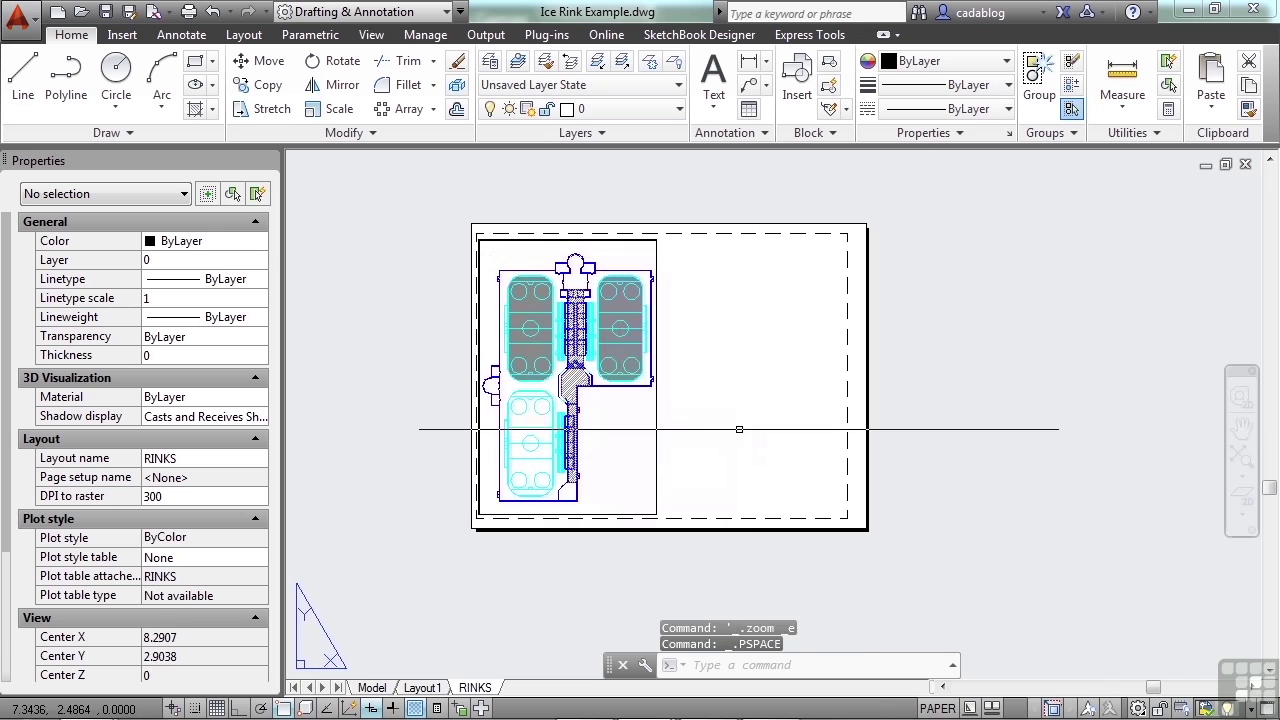
{"action": "scroll", "coordinate": [663, 384], "scroll_direction": "down", "scroll_amount": 2}
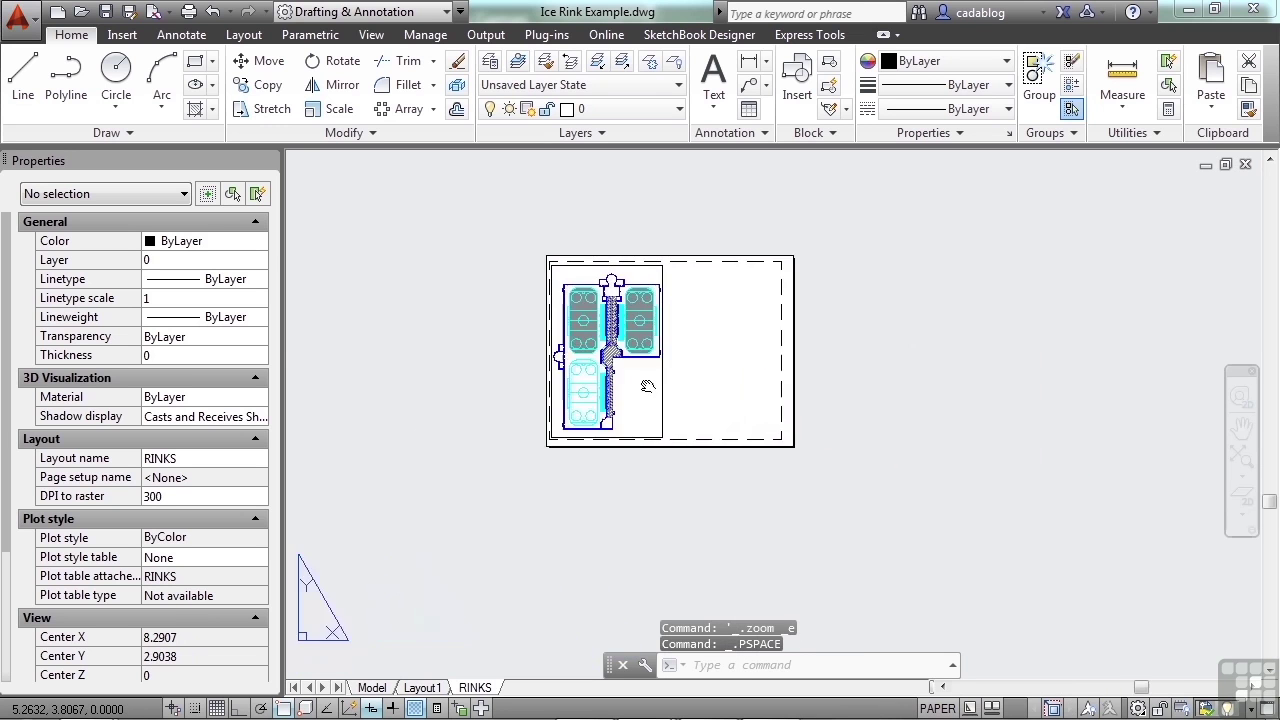
{"action": "scroll", "coordinate": [628, 392], "scroll_direction": "up", "scroll_amount": 4}
{"action": "scroll", "coordinate": [625, 419], "scroll_direction": "down", "scroll_amount": 2}
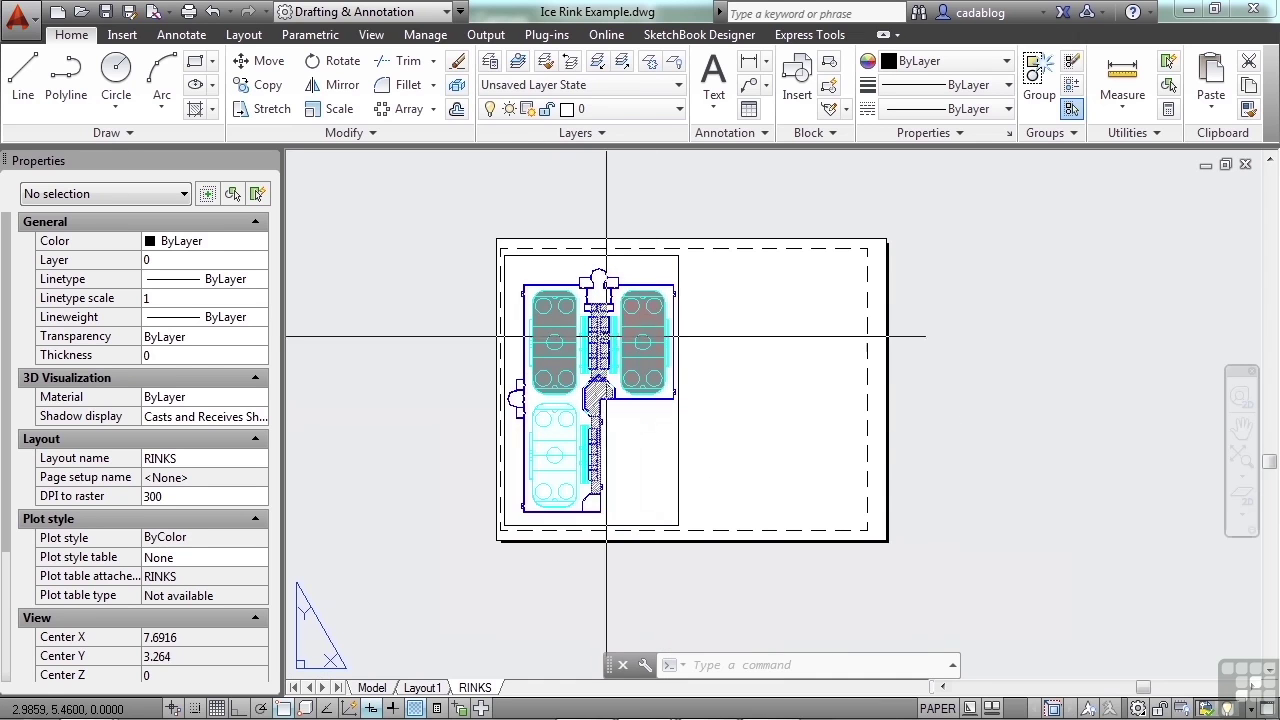
{"action": "double_click", "coordinate": [635, 430]}
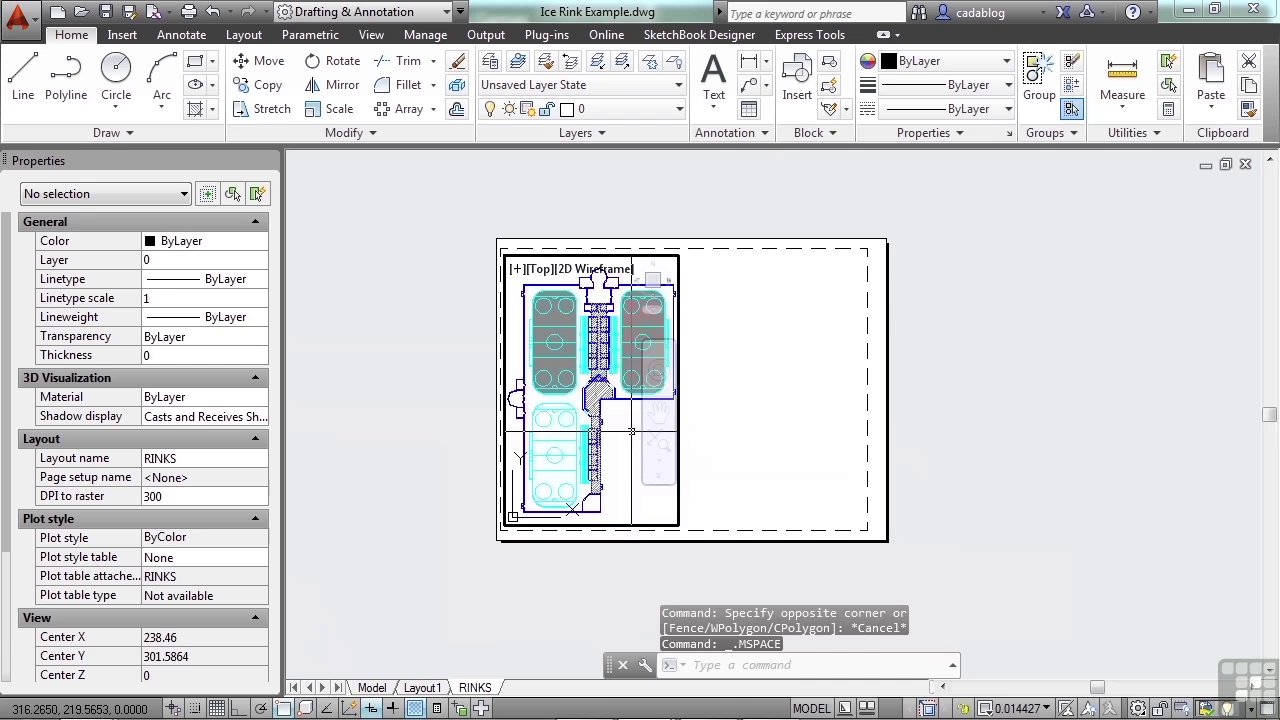
{"action": "scroll", "coordinate": [605, 426], "scroll_direction": "up", "scroll_amount": 3}
{"action": "scroll", "coordinate": [615, 428], "scroll_direction": "down", "scroll_amount": 4}
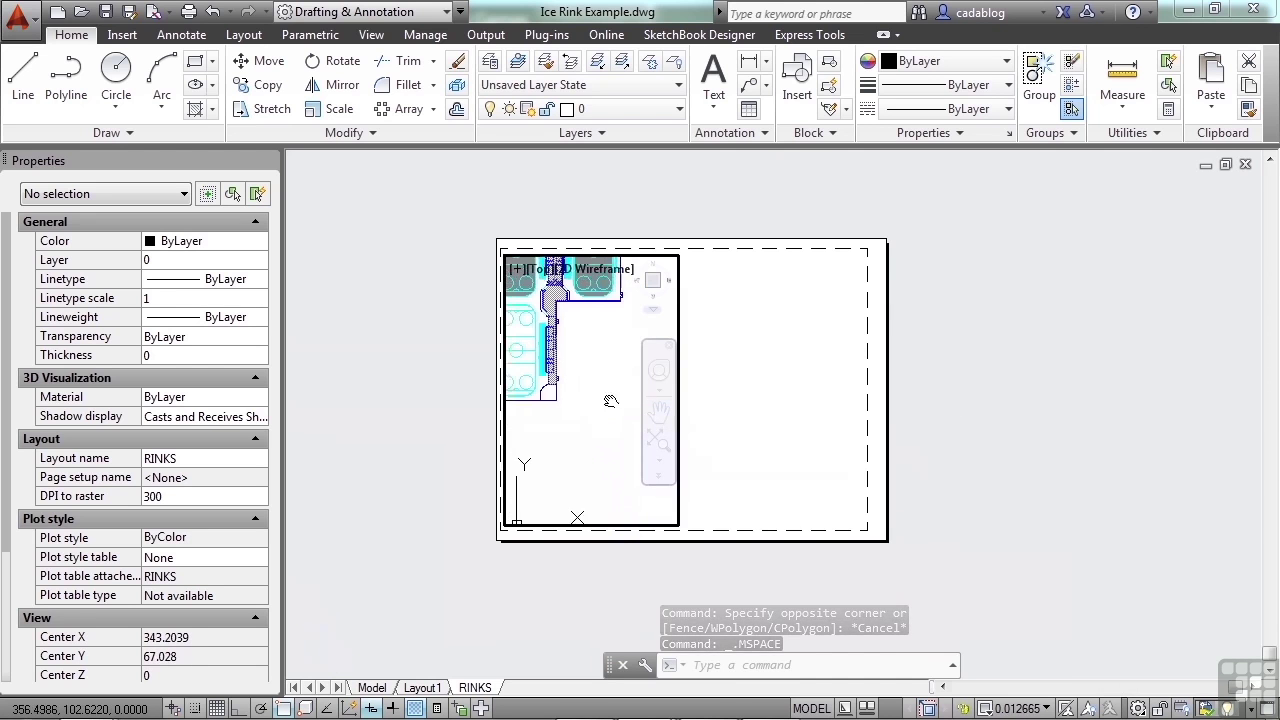
{"action": "scroll", "coordinate": [627, 434], "scroll_direction": "up", "scroll_amount": 1}
{"action": "middle_click", "coordinate": [609, 411]}
{"action": "middle_click", "coordinate": [609, 411]}
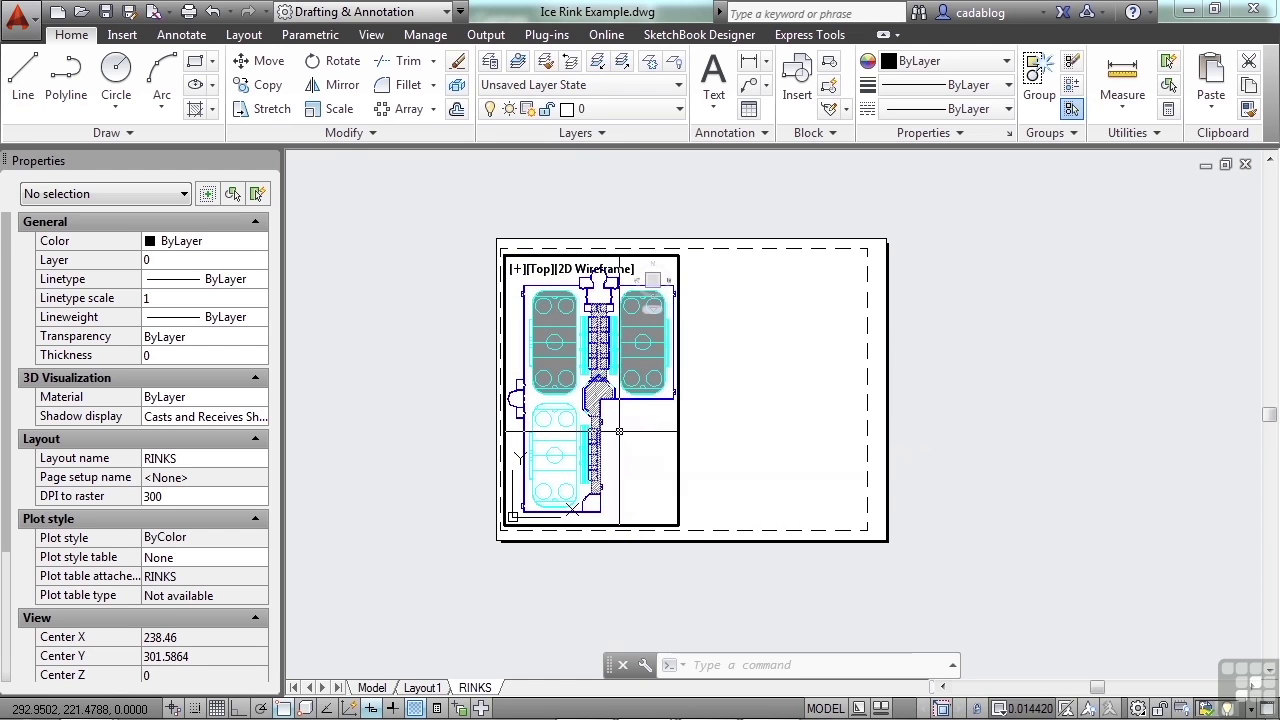
{"action": "scroll", "coordinate": [607, 409], "scroll_direction": "down", "scroll_amount": 2}
{"action": "scroll", "coordinate": [609, 467], "scroll_direction": "up", "scroll_amount": 8}
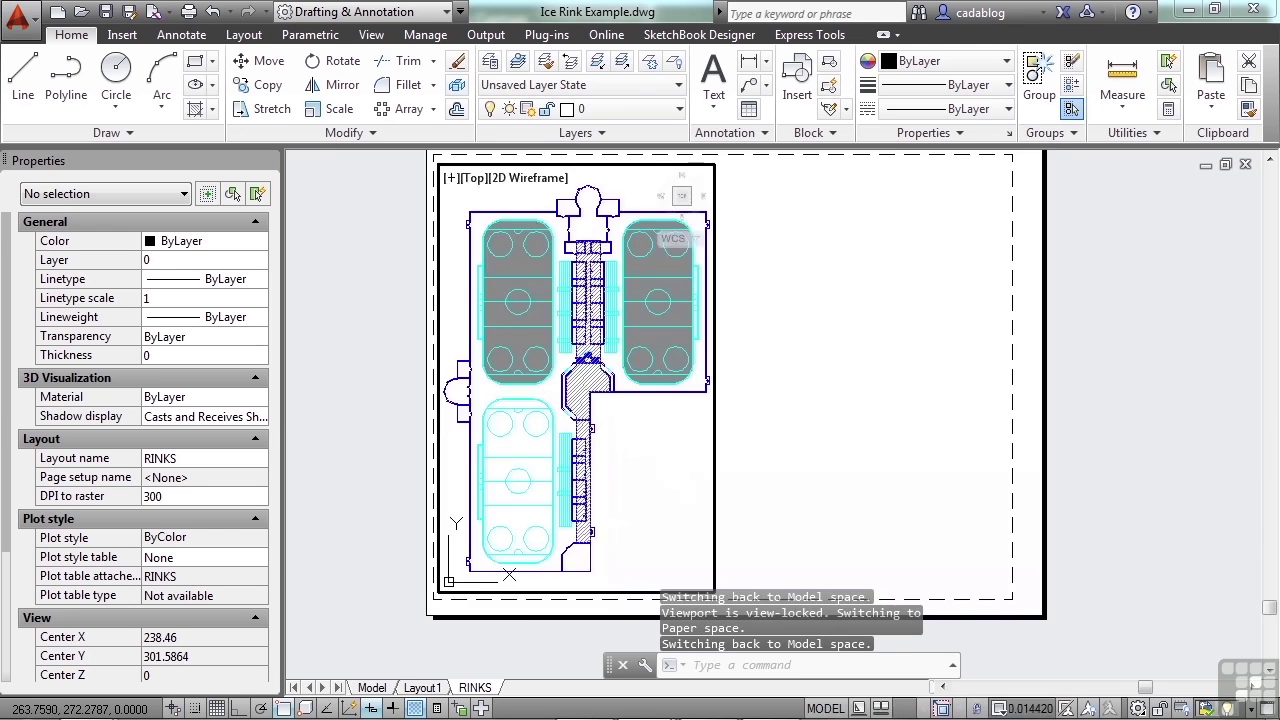
{"action": "scroll", "coordinate": [659, 467], "scroll_direction": "down", "scroll_amount": 1}
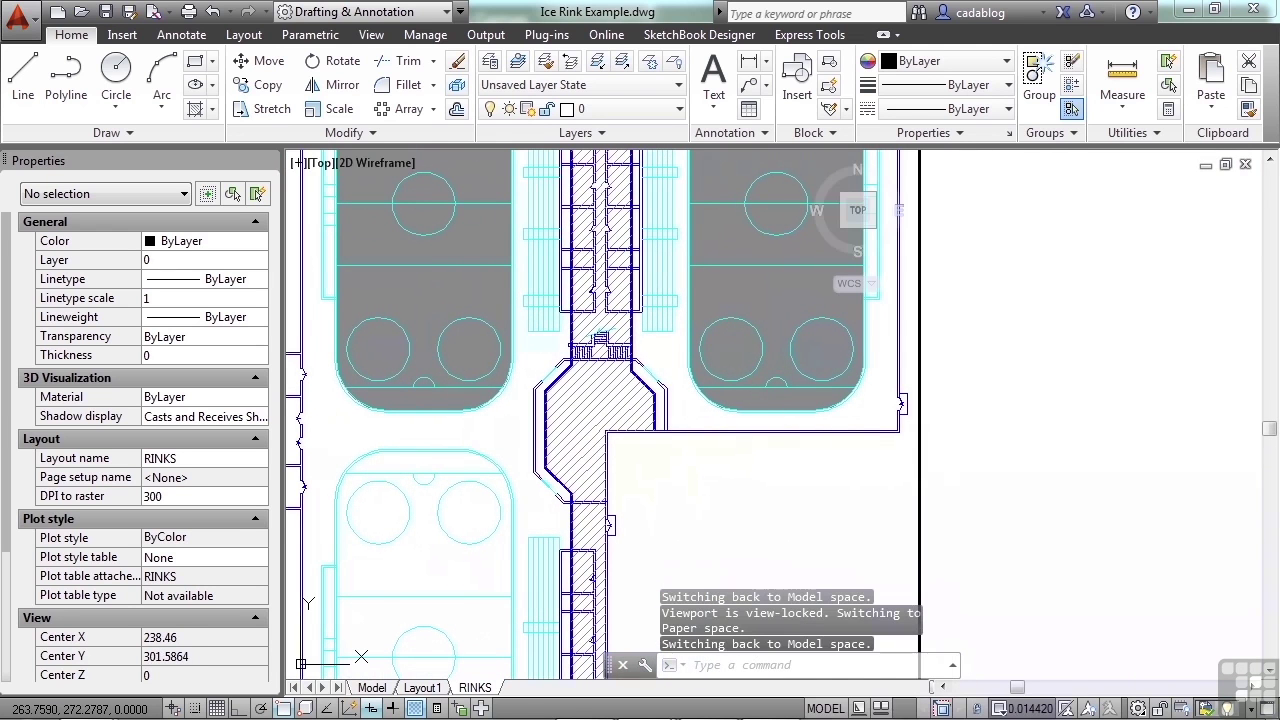
{"action": "scroll", "coordinate": [628, 431], "scroll_direction": "down", "scroll_amount": 4}
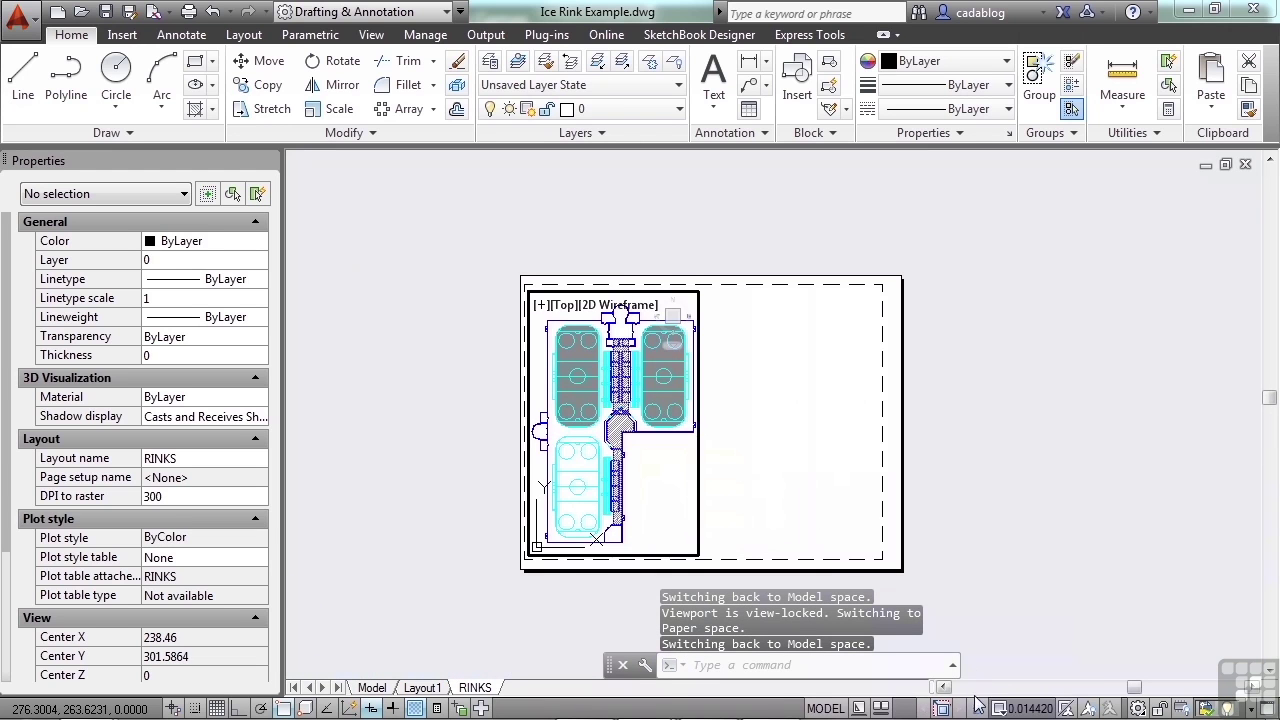
{"action": "left_click", "coordinate": [976, 705]}
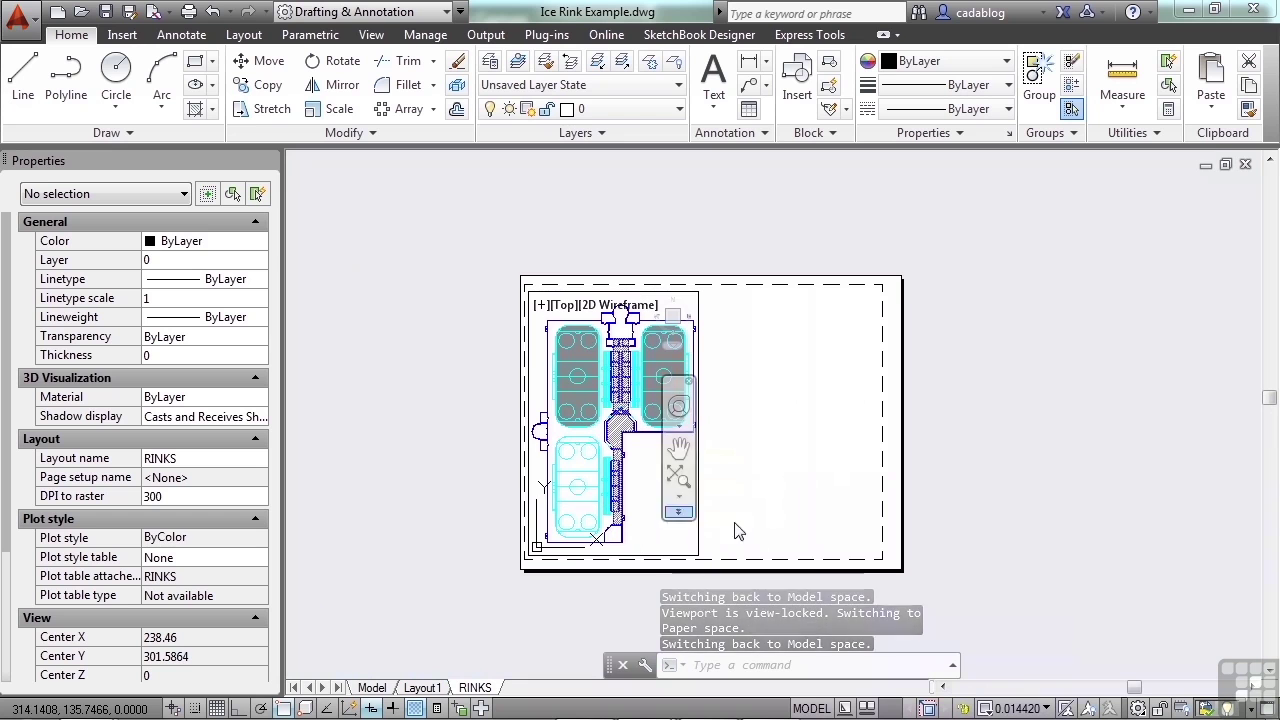
Set the viewport scale to 1:100 and return to paper space
{"action": "left_click", "coordinate": [1022, 709]}
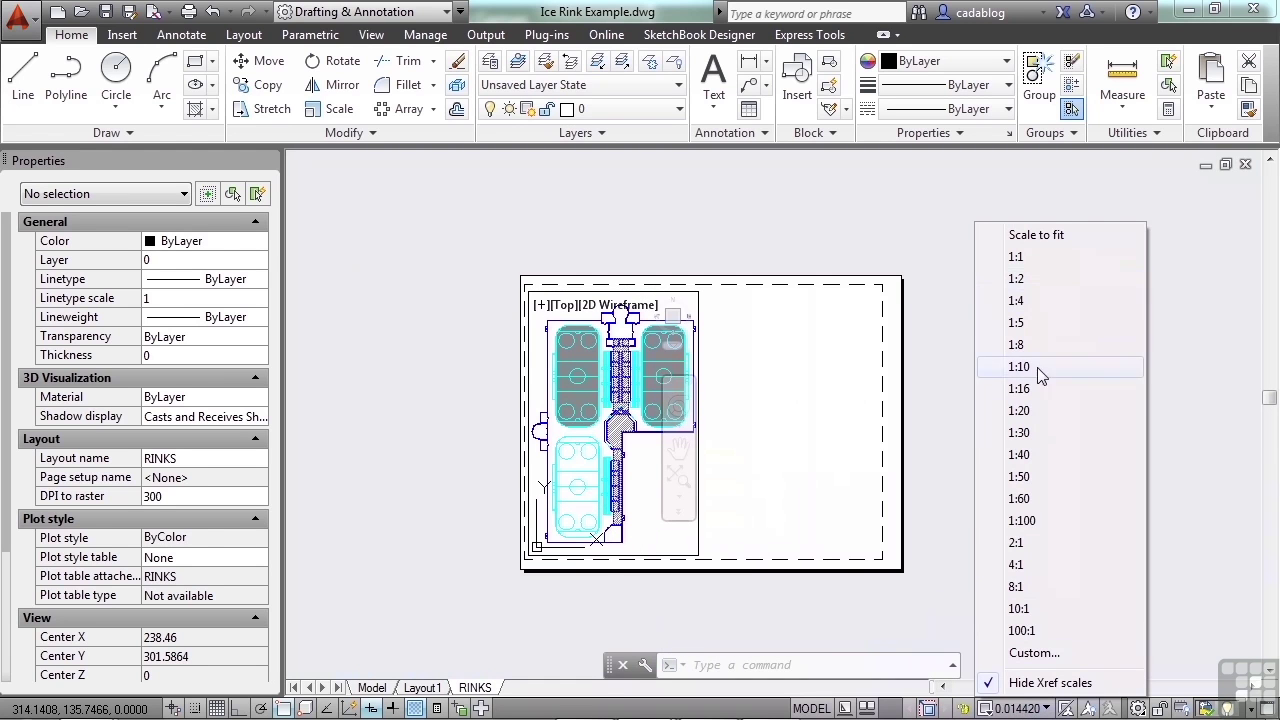
{"action": "left_click", "coordinate": [1043, 520]}
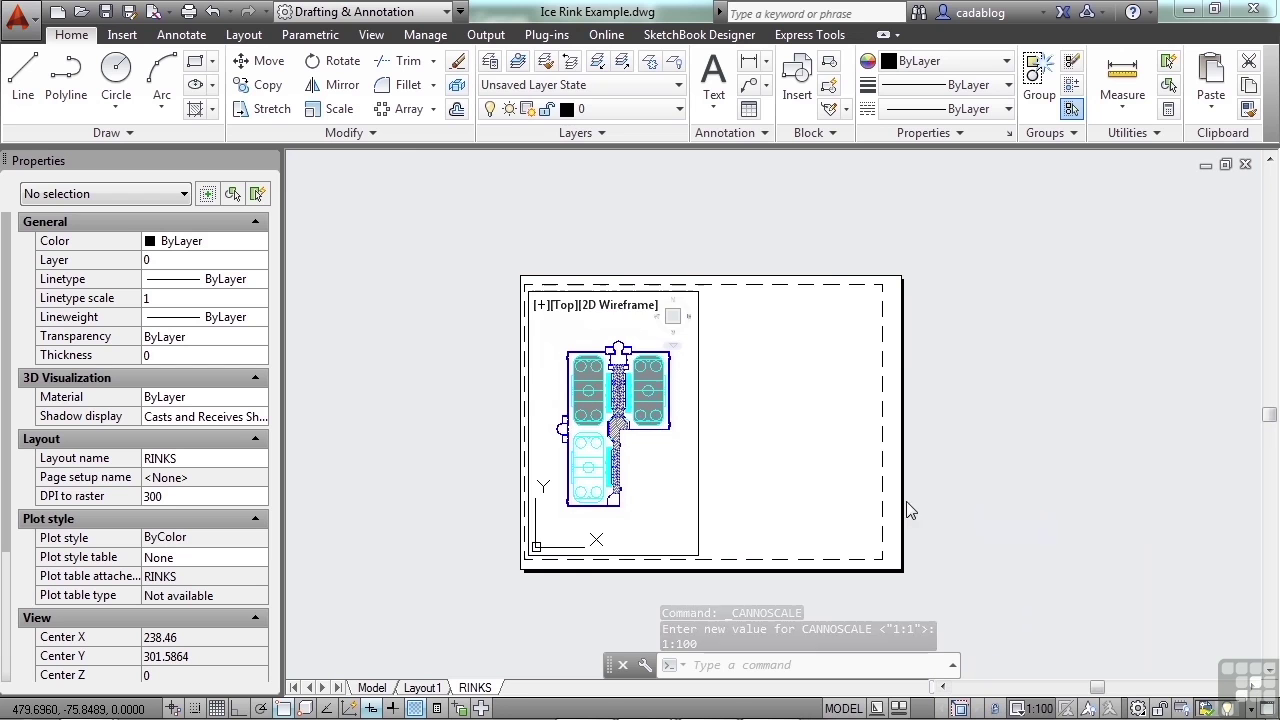
{"action": "scroll", "coordinate": [625, 425], "scroll_direction": "up", "scroll_amount": 4}
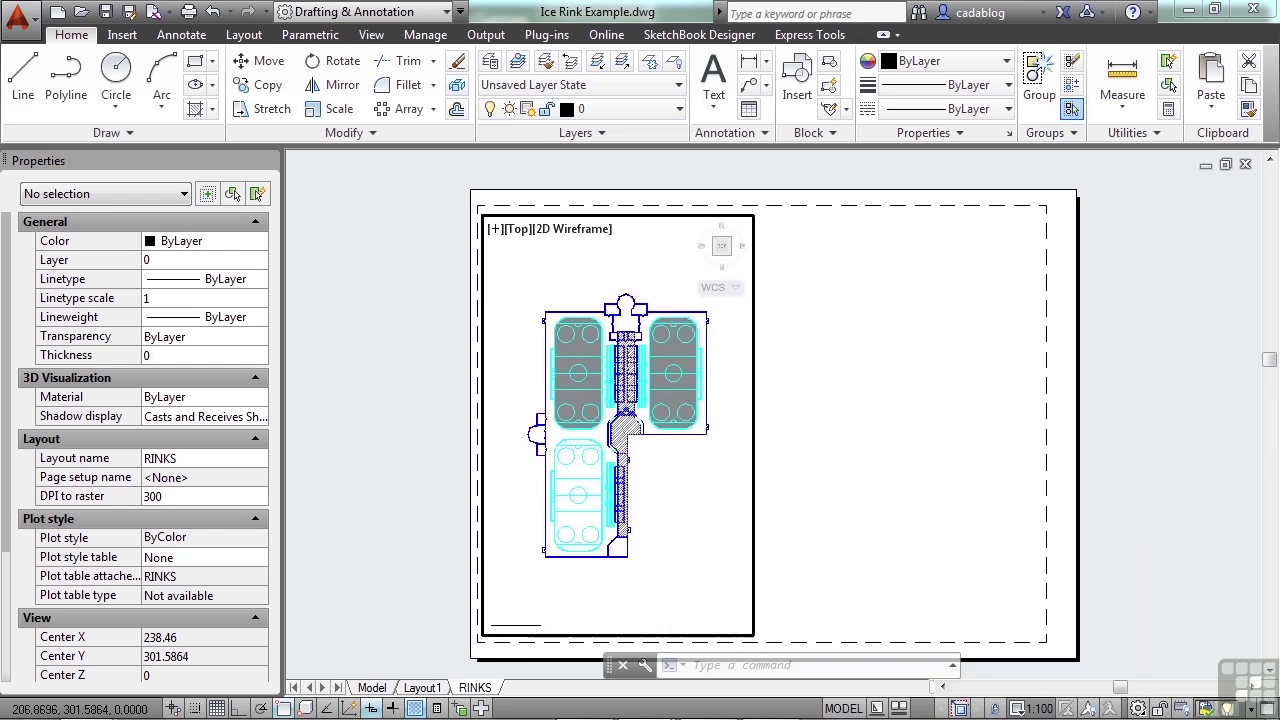
{"action": "scroll", "coordinate": [573, 433], "scroll_direction": "down", "scroll_amount": 4}
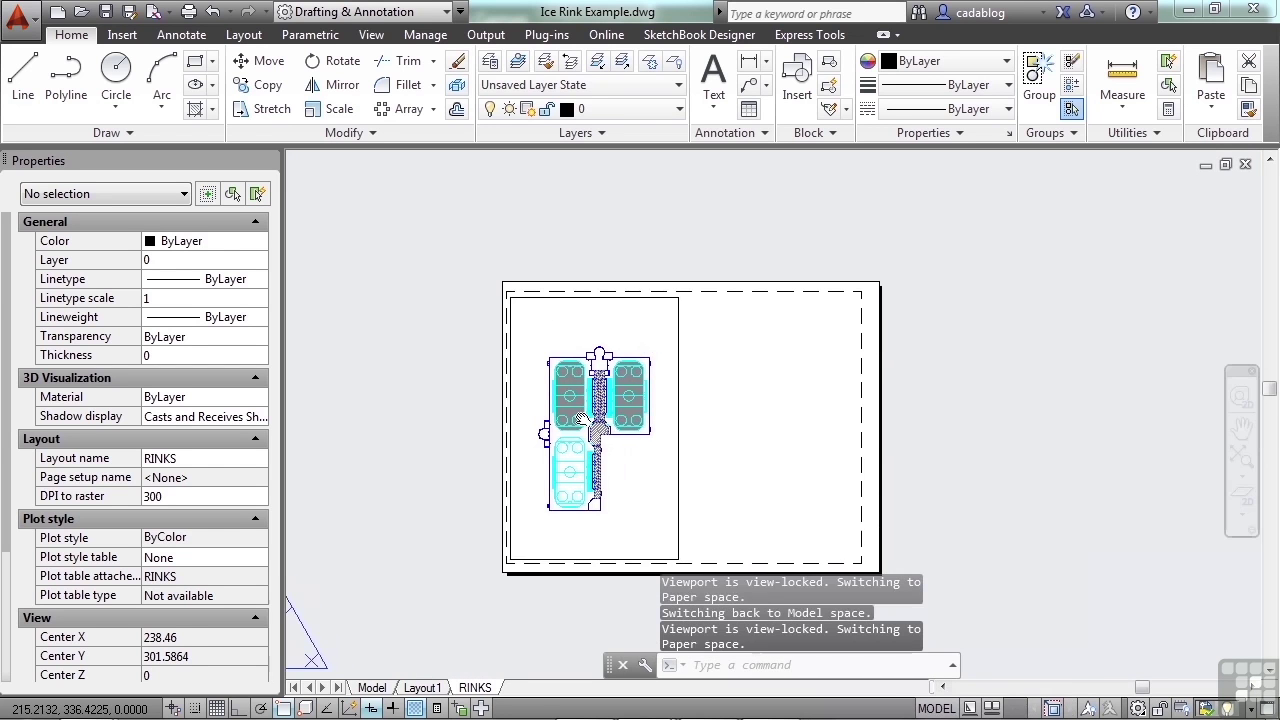
{"action": "double_click", "coordinate": [785, 435]}
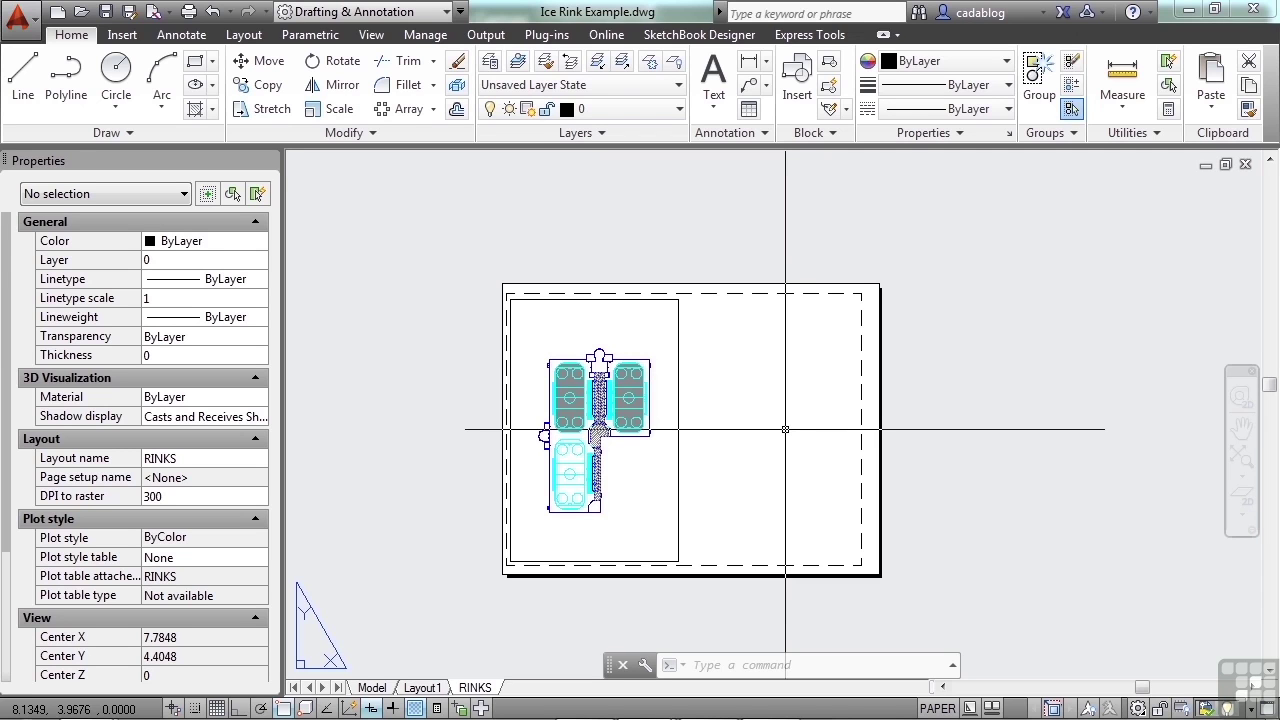
Show the viewport shape options under Rectangular on the Layout ribbon tab
{"action": "scroll", "coordinate": [628, 376], "scroll_direction": "up", "scroll_amount": 2}
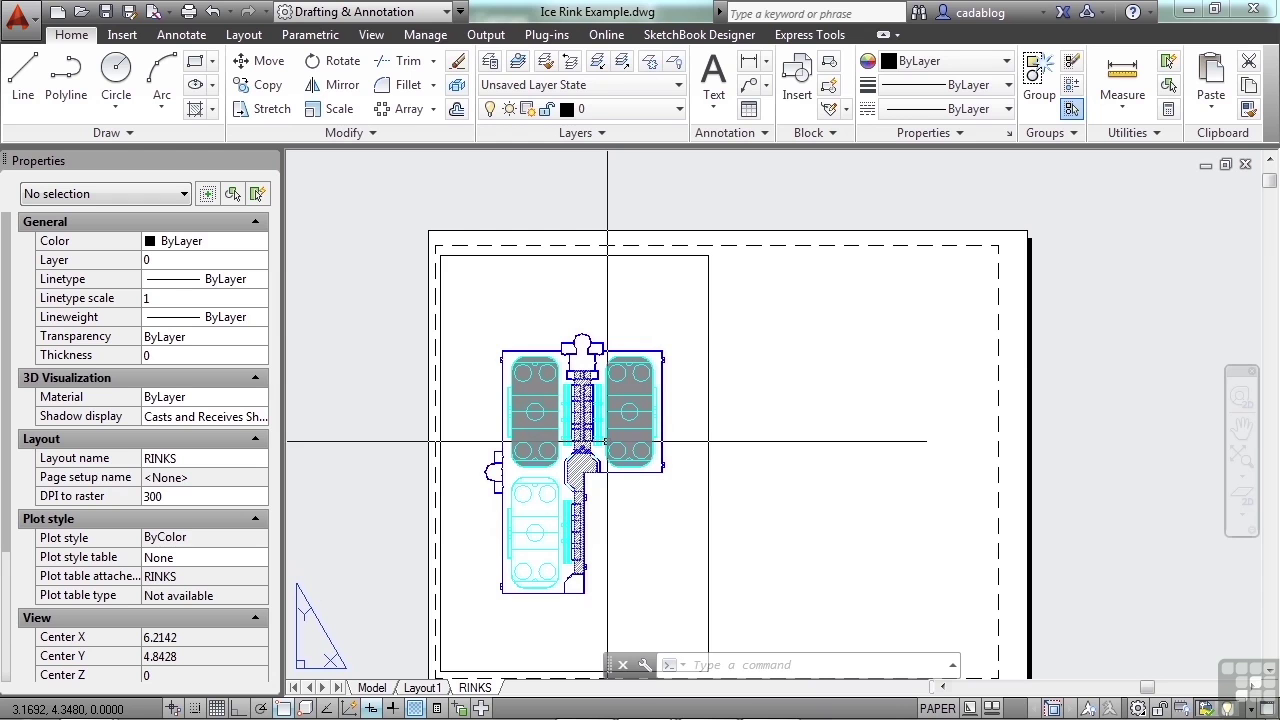
{"action": "left_click", "coordinate": [244, 35]}
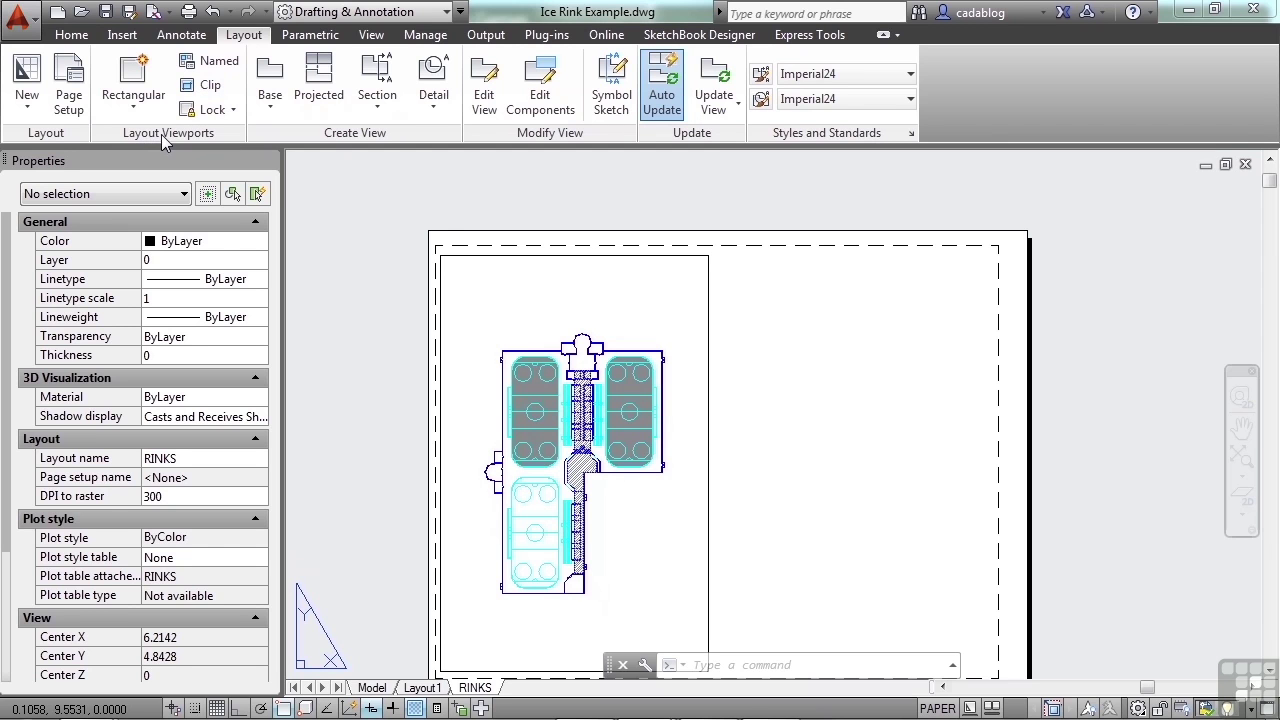
{"action": "left_click", "coordinate": [136, 108]}
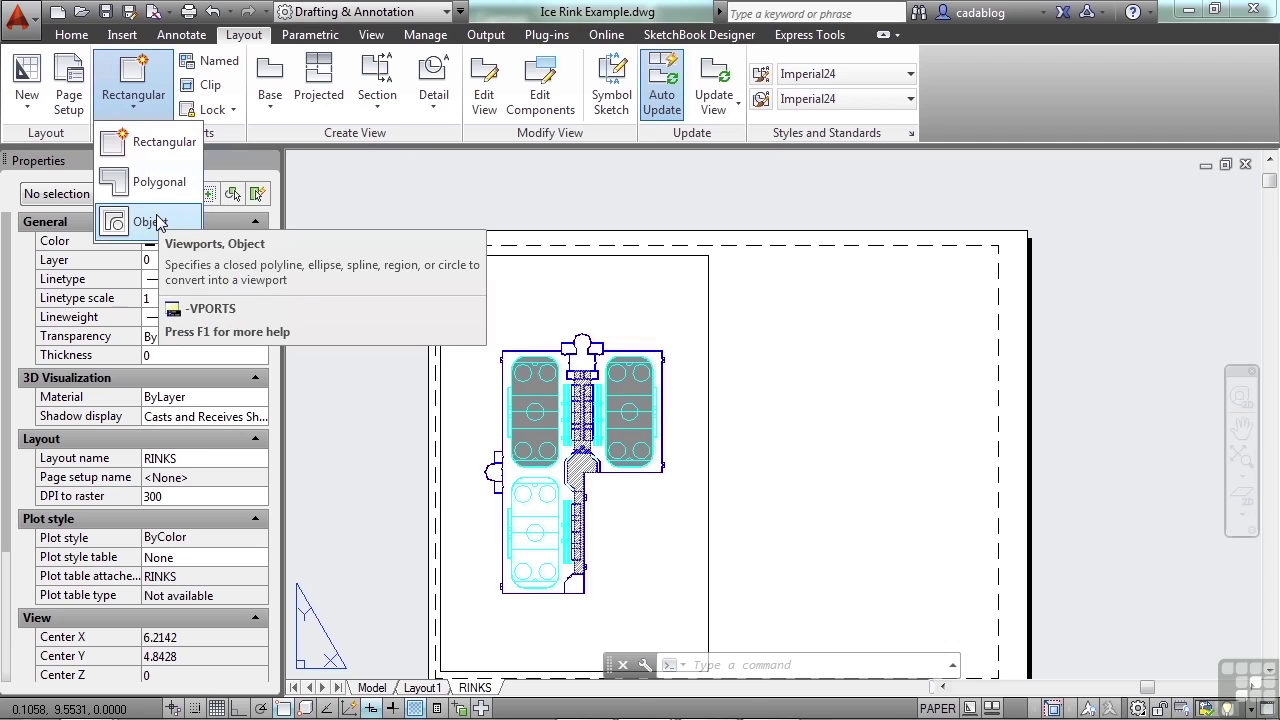
Draw a second rectangular viewport at the upper right of the sheet
{"action": "left_click", "coordinate": [163, 143]}
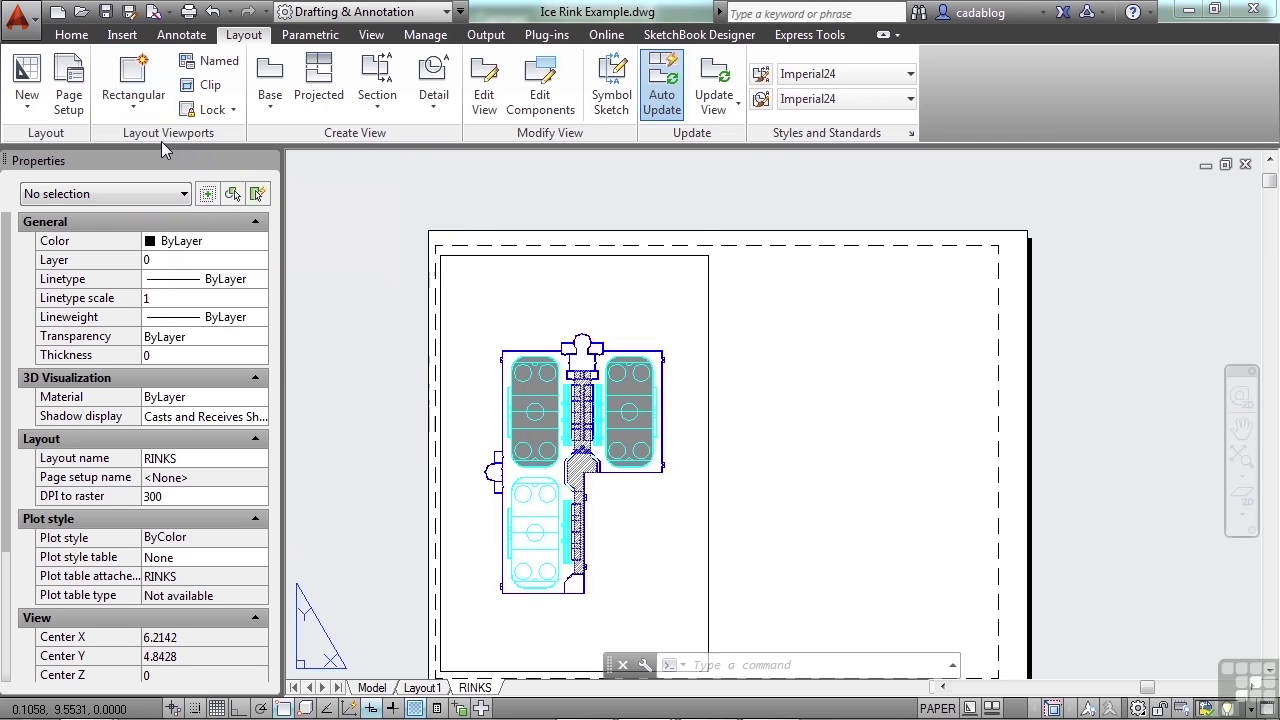
{"action": "left_click", "coordinate": [720, 268]}
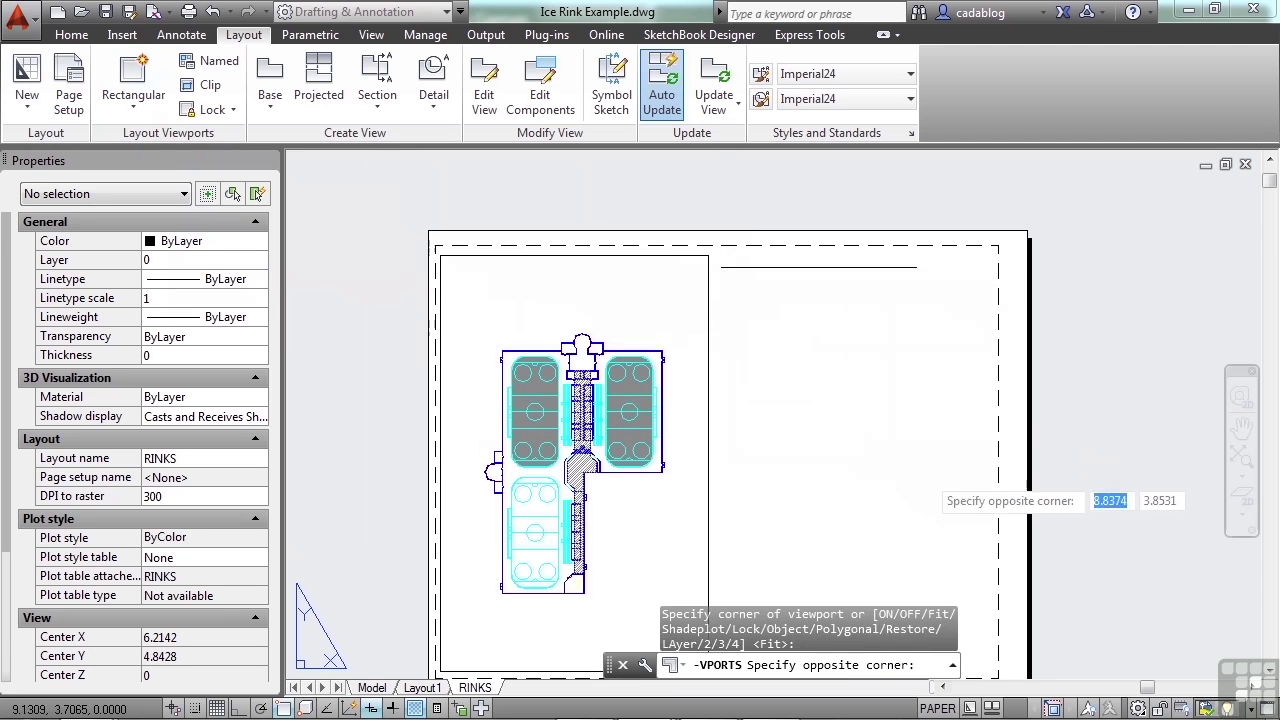
{"action": "left_click", "coordinate": [984, 520]}
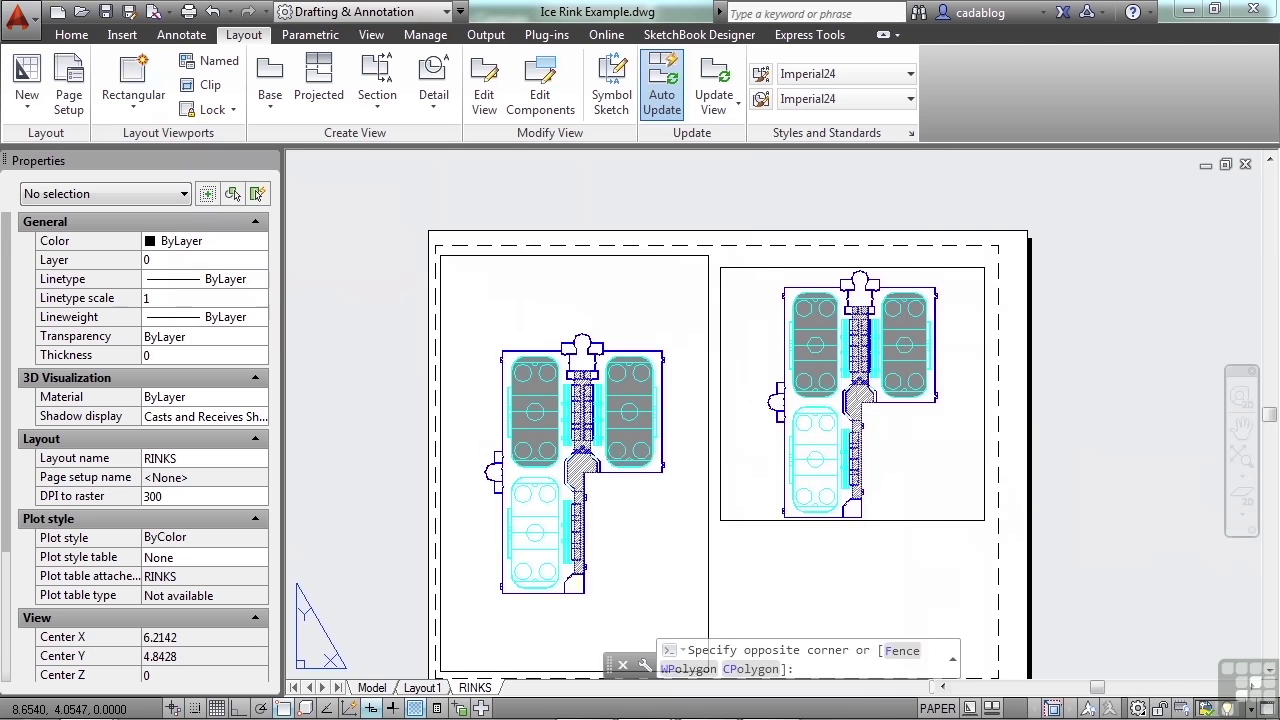
Set the new viewport to 1:30 and centre the entrance building in it
{"action": "double_click", "coordinate": [906, 457]}
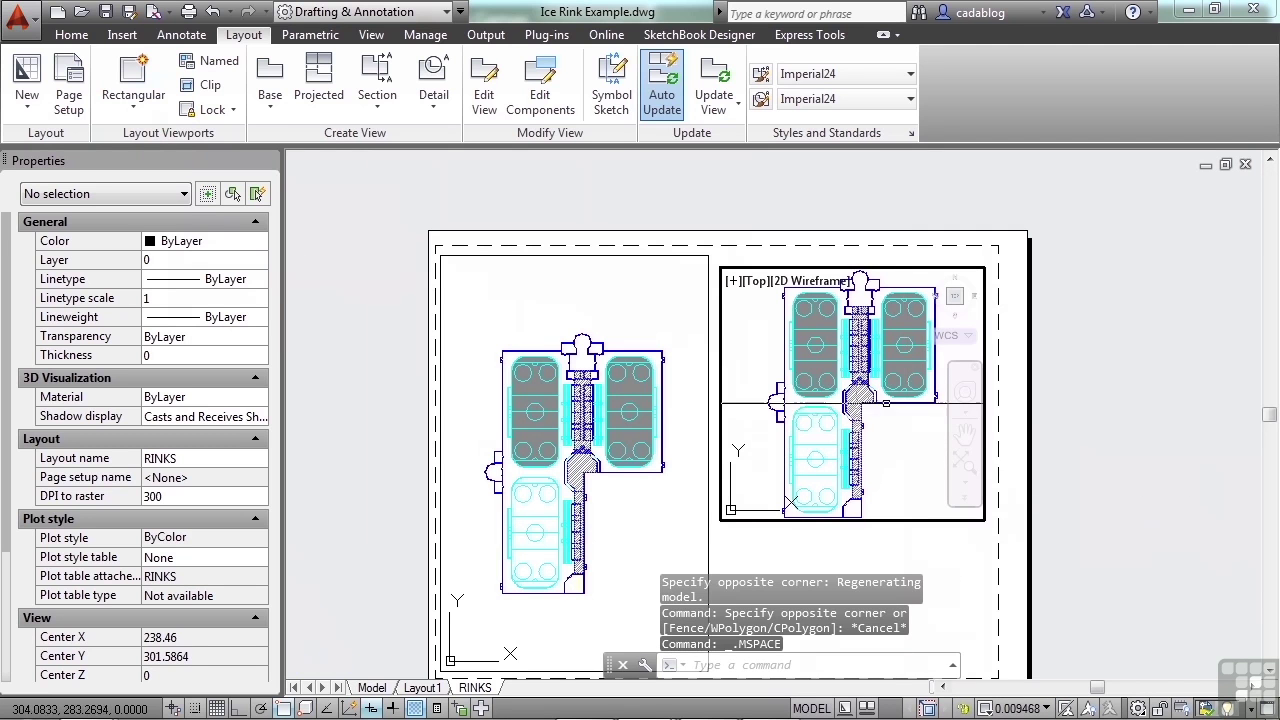
{"action": "middle_click_drag", "start_coordinate": [860, 364], "coordinate": [874, 413]}
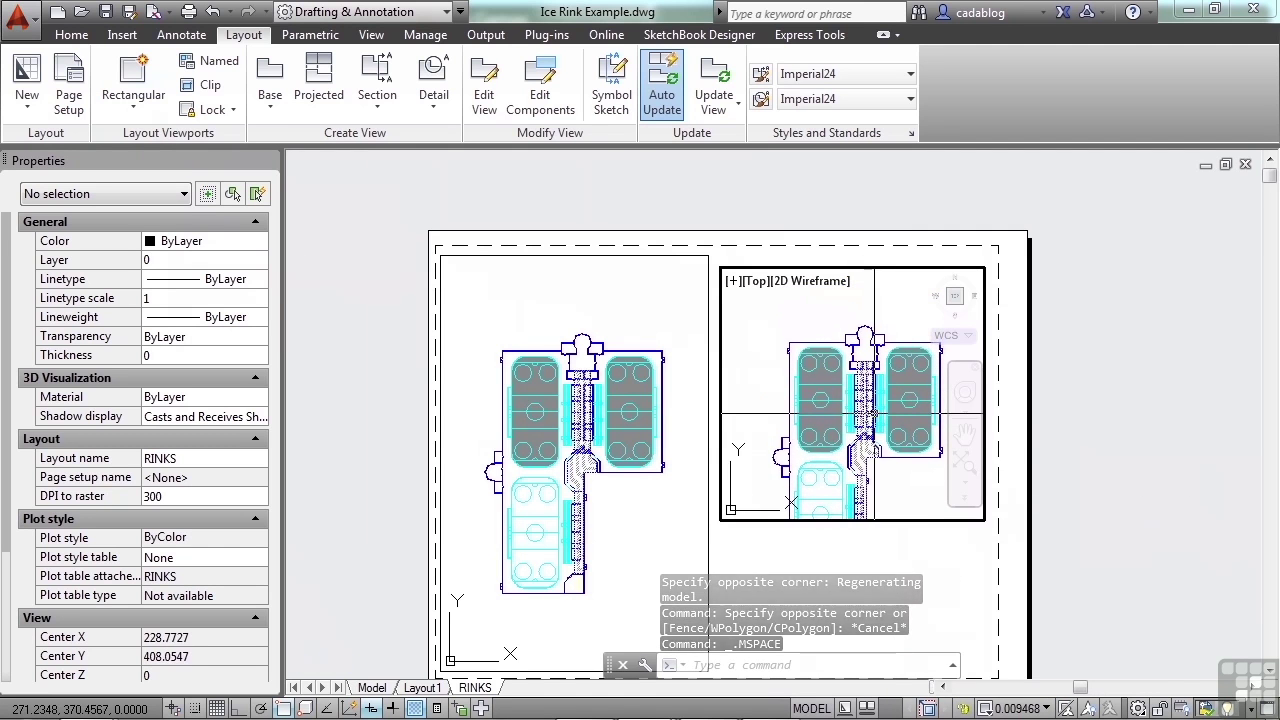
{"action": "scroll", "coordinate": [872, 410], "scroll_direction": "up", "scroll_amount": 8}
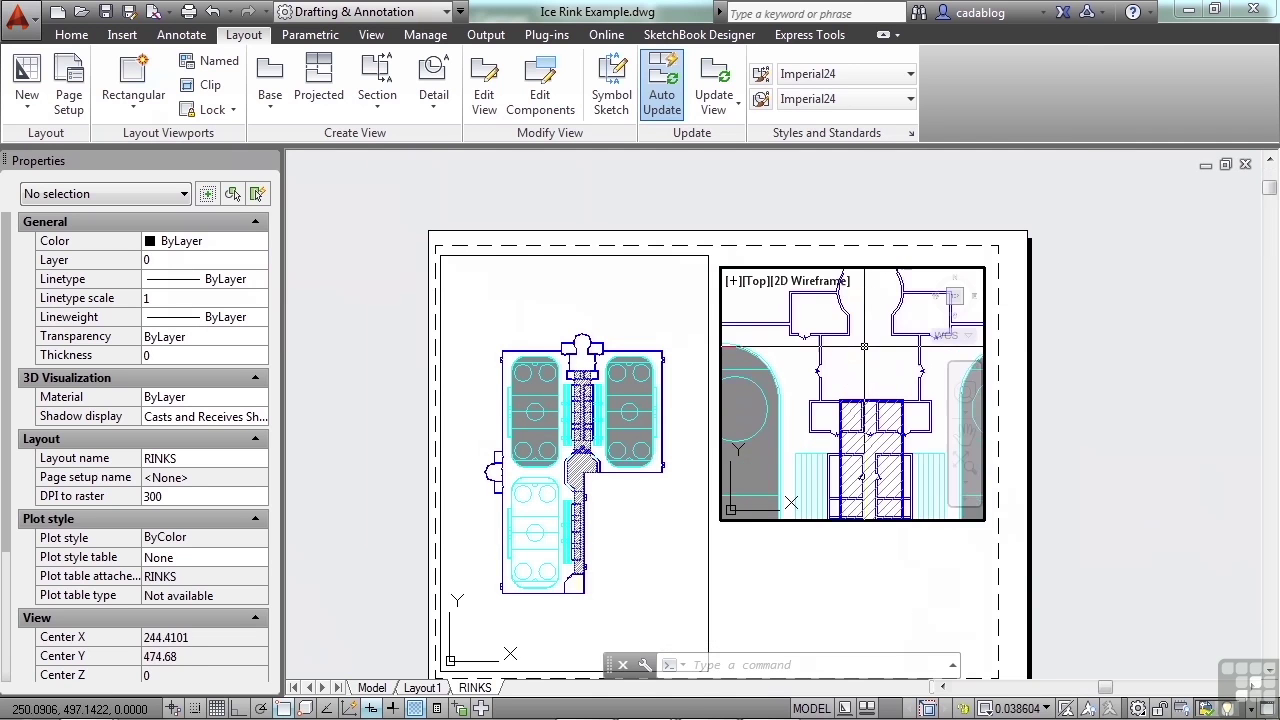
{"action": "middle_click_drag", "start_coordinate": [842, 396], "coordinate": [853, 397]}
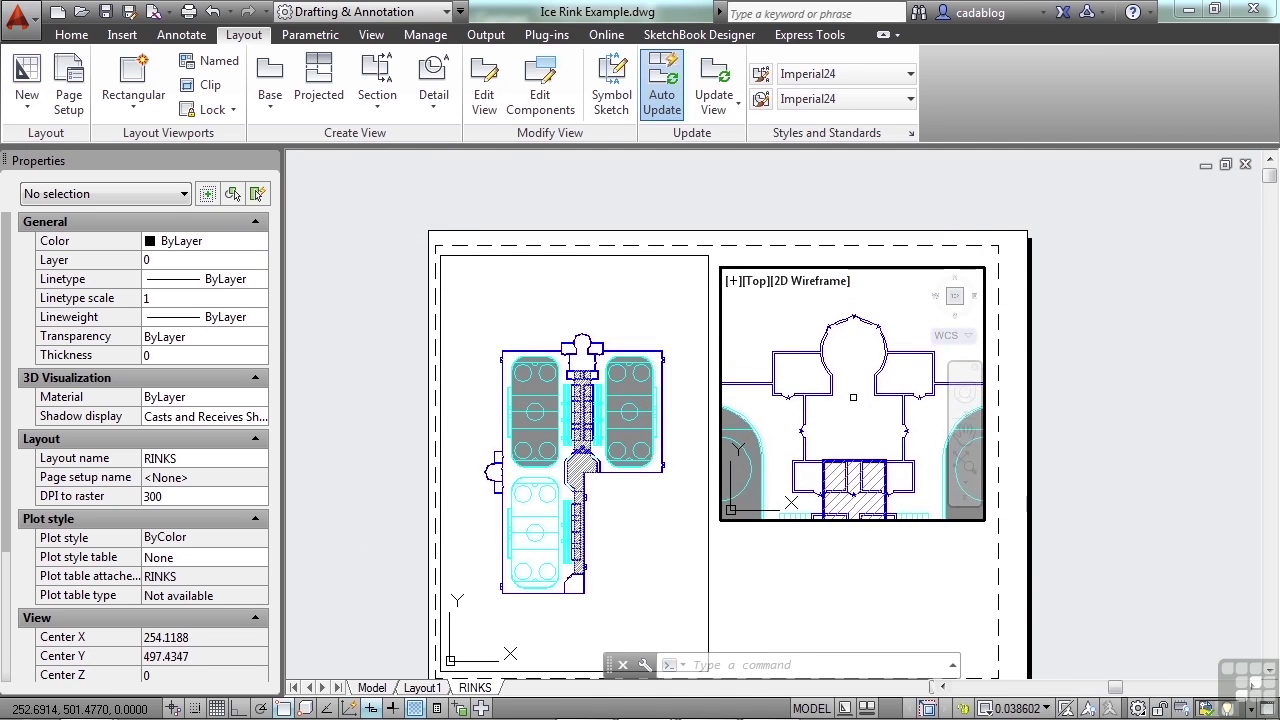
{"action": "left_click", "coordinate": [1028, 711]}
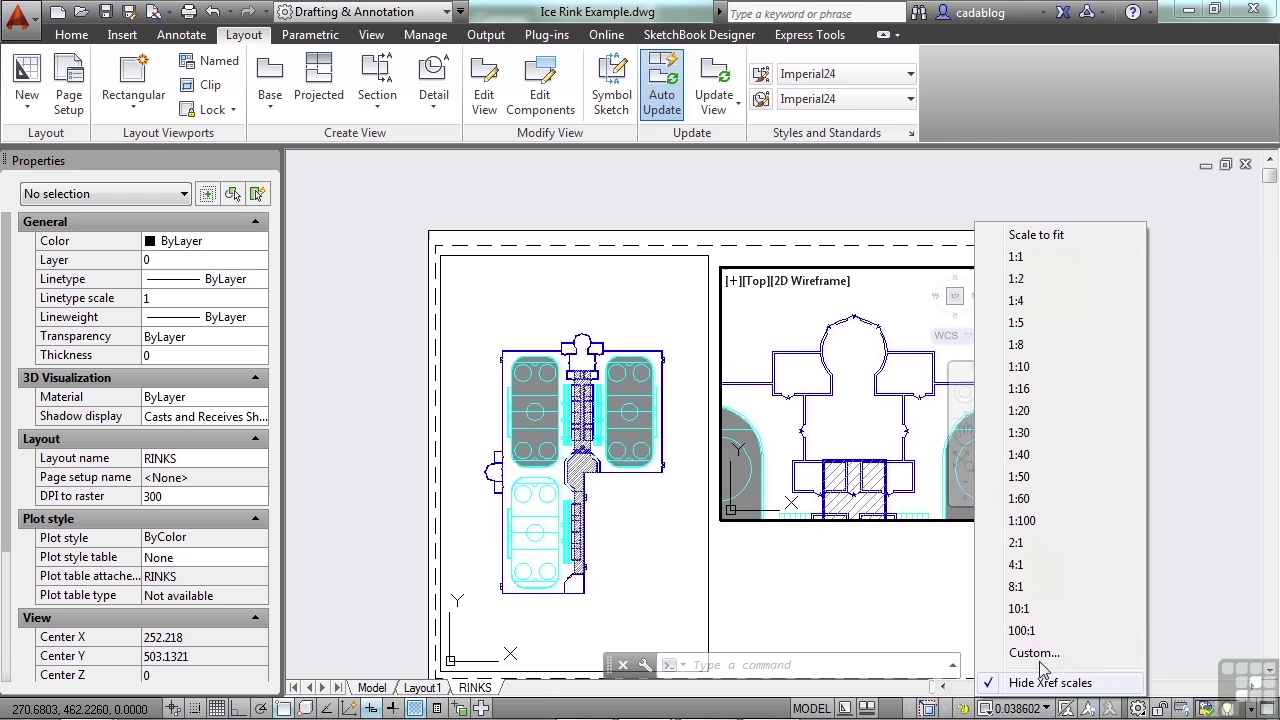
{"action": "left_click", "coordinate": [1036, 433]}
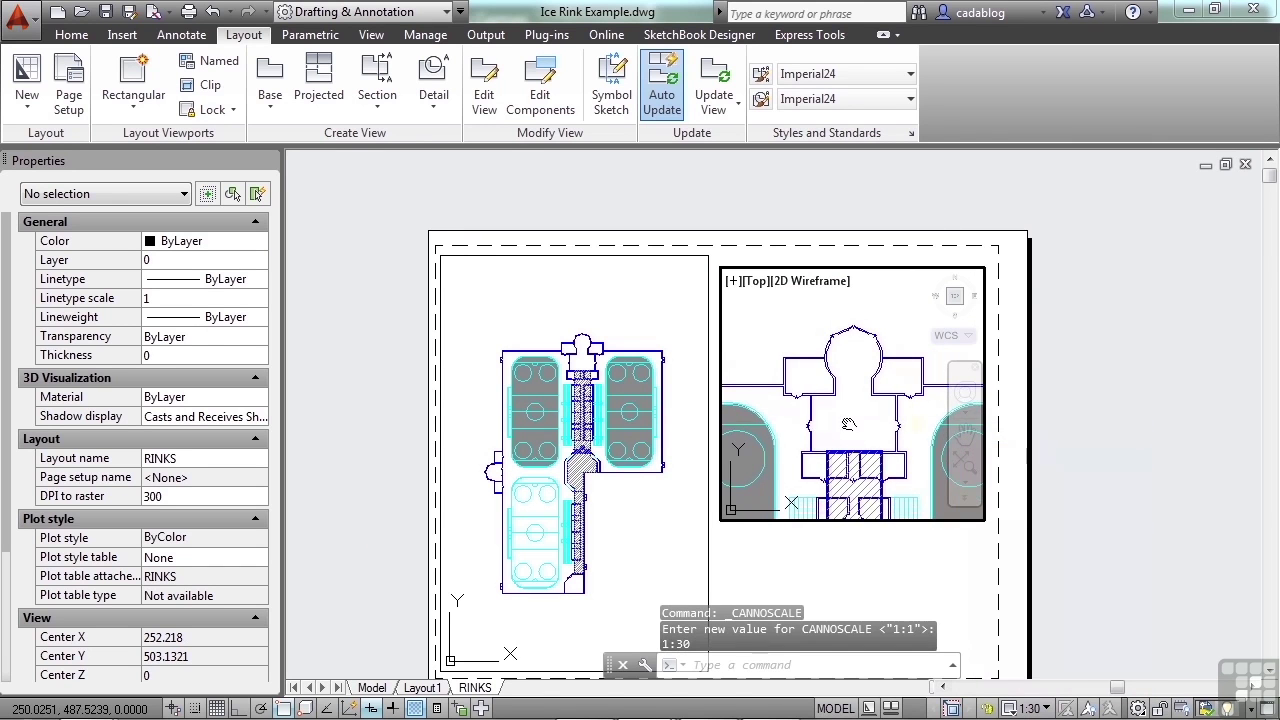
{"action": "mouse_move", "coordinate": [848, 422]}
{"action": "middle_mouse_down"}
{"action": "mouse_move", "coordinate": [840, 389]}
{"action": "mouse_move", "coordinate": [844, 401]}
{"action": "middle_mouse_up"}
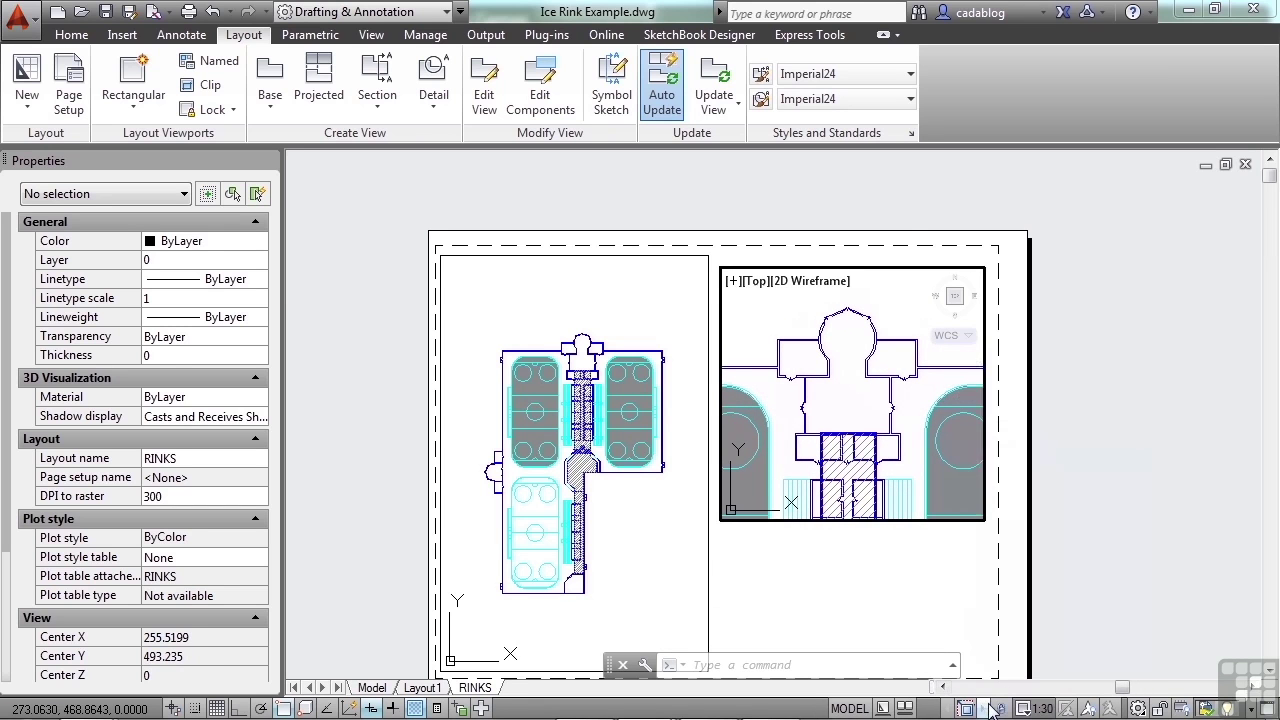
Back in paper space, pull the detail viewport's bottom-right and top-left corners inward, snap off
{"action": "double_click", "coordinate": [988, 628]}
{"action": "left_click", "coordinate": [908, 520]}
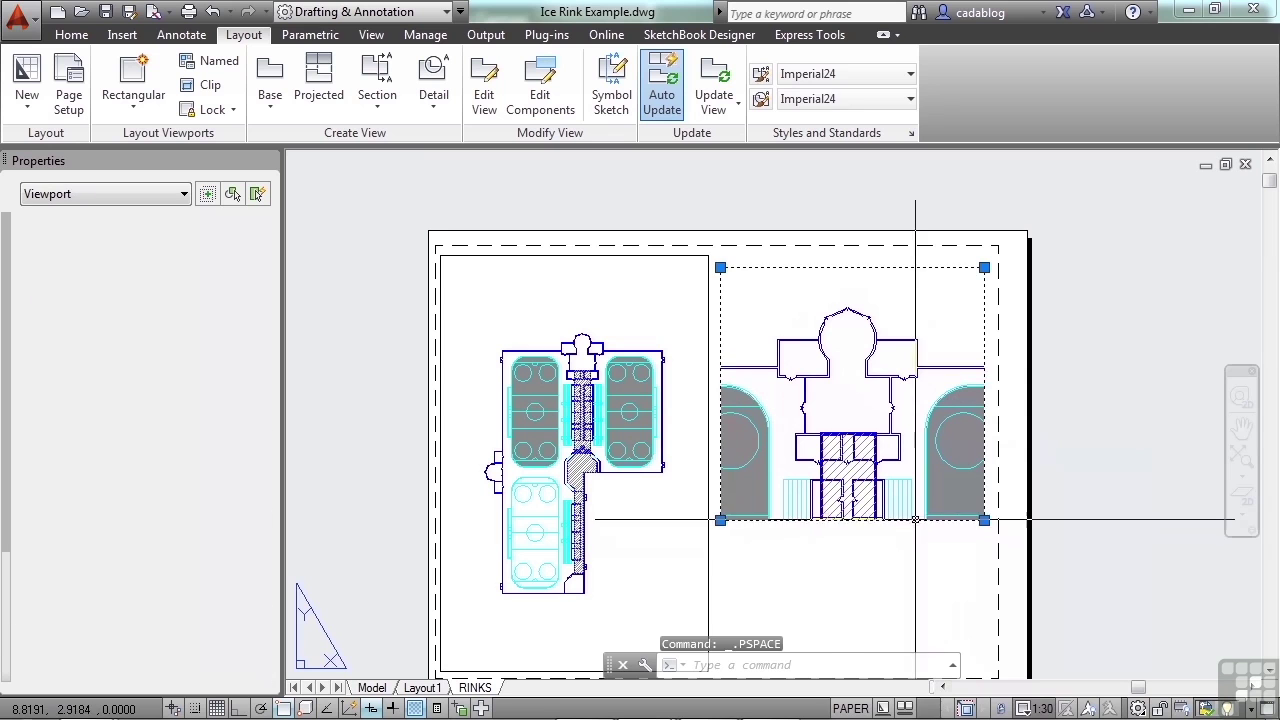
{"action": "left_click", "coordinate": [984, 520]}
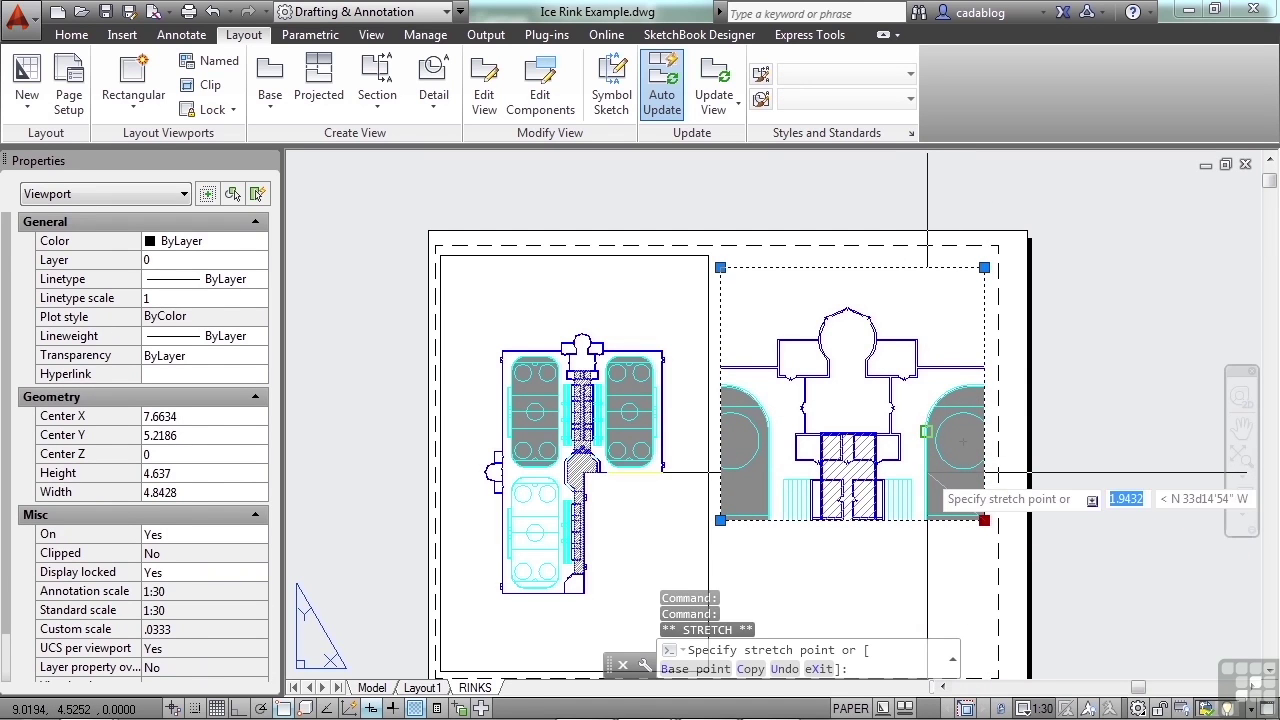
{"action": "key", "text": "F3"}
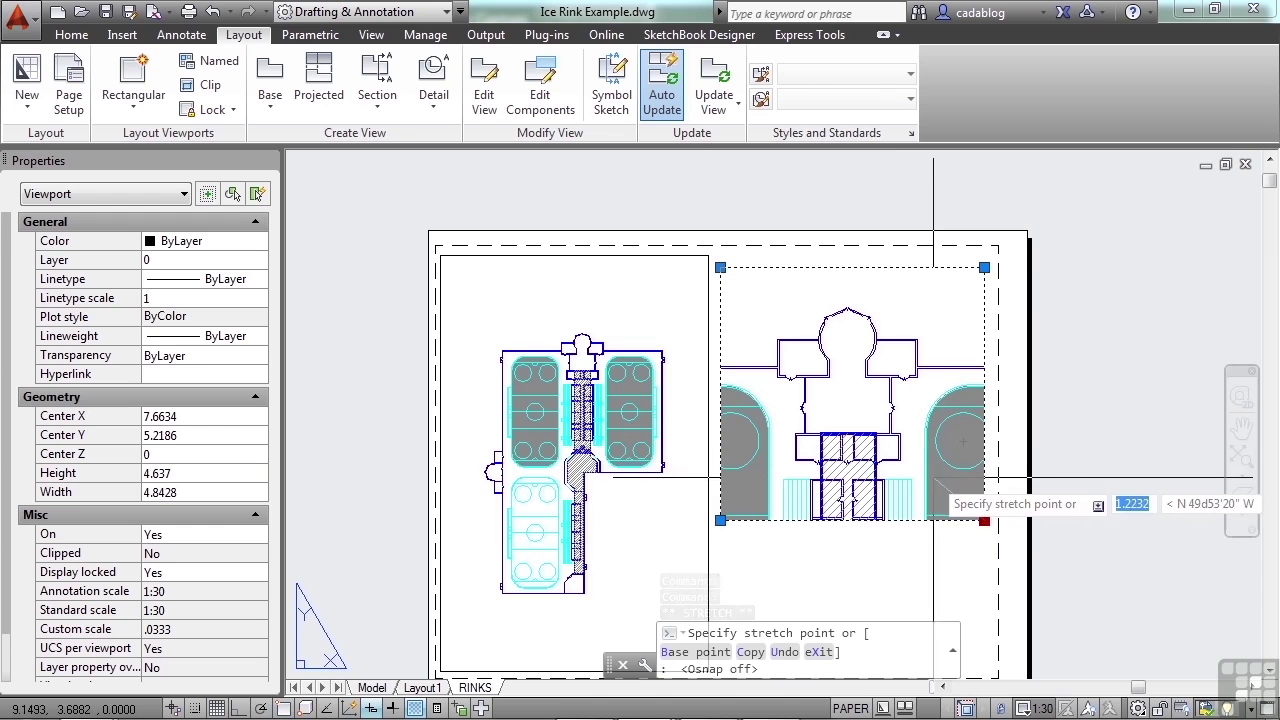
{"action": "left_click", "coordinate": [933, 477]}
{"action": "left_click", "coordinate": [720, 267]}
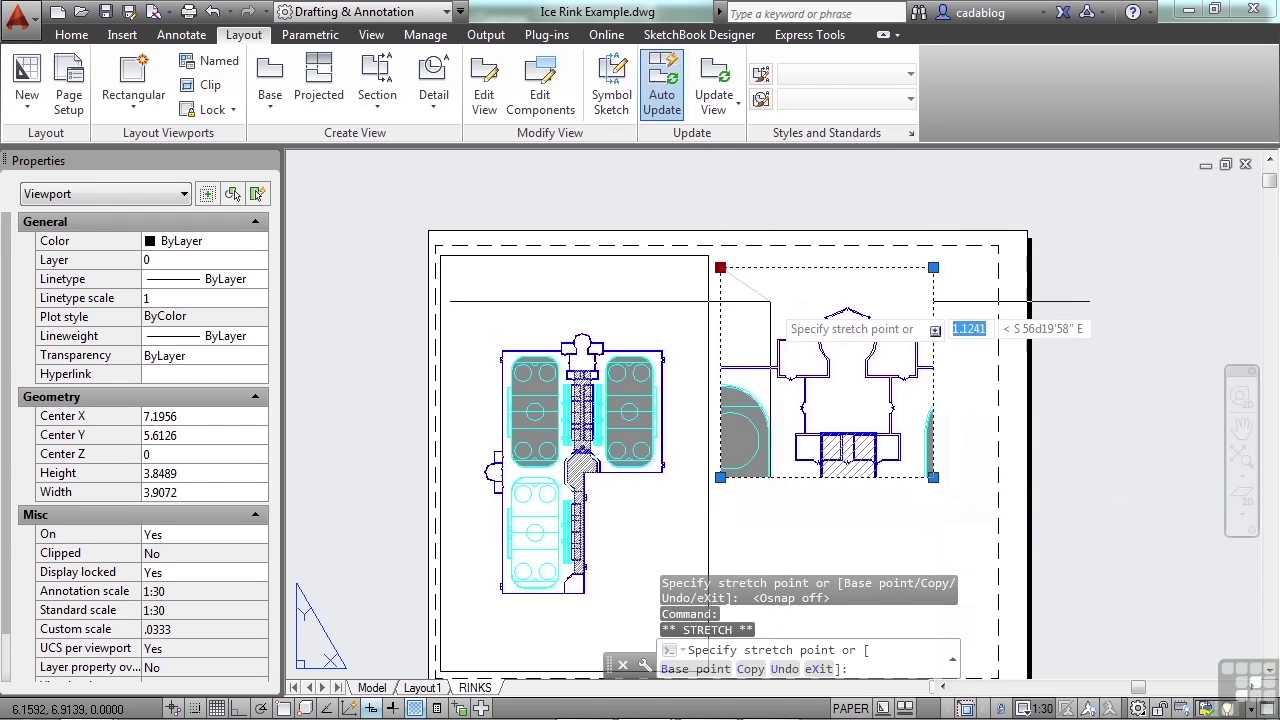
{"action": "left_click", "coordinate": [761, 301]}
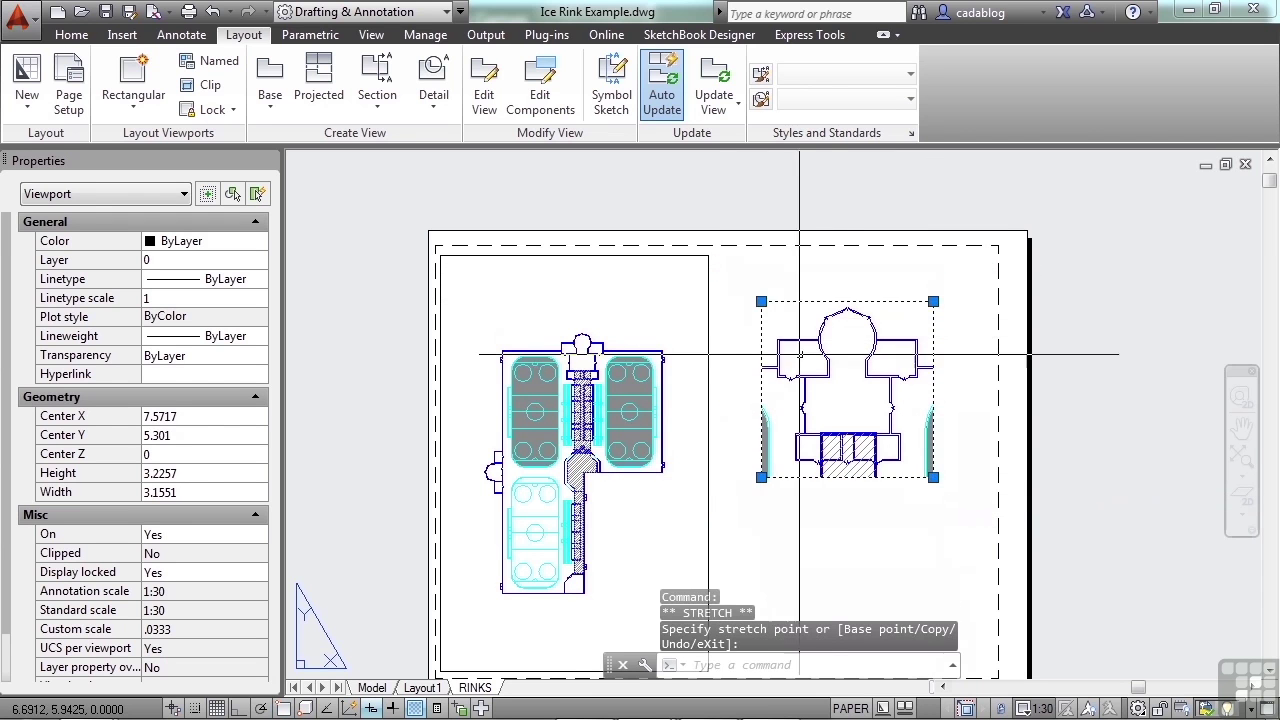
{"action": "key", "text": "Escape"}
{"action": "key", "text": "Escape"}
Move the entrance detail viewport up and to the left on the sheet with MOVE
{"action": "type", "text": "m"}
{"action": "key", "text": "Return"}
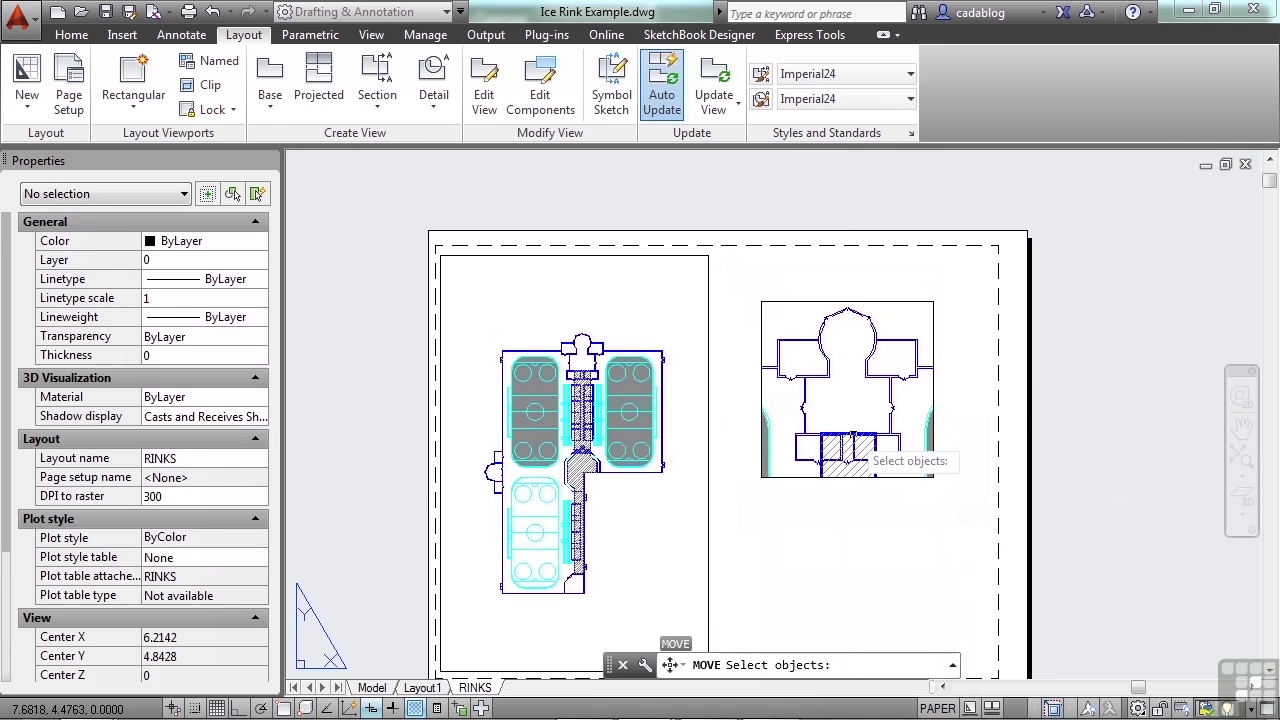
{"action": "left_click", "coordinate": [855, 425]}
{"action": "left_click", "coordinate": [853, 398]}
{"action": "scroll", "coordinate": [853, 398], "scroll_direction": "up", "scroll_amount": 2}
{"action": "key", "text": "Return"}
{"action": "left_click", "coordinate": [866, 415]}
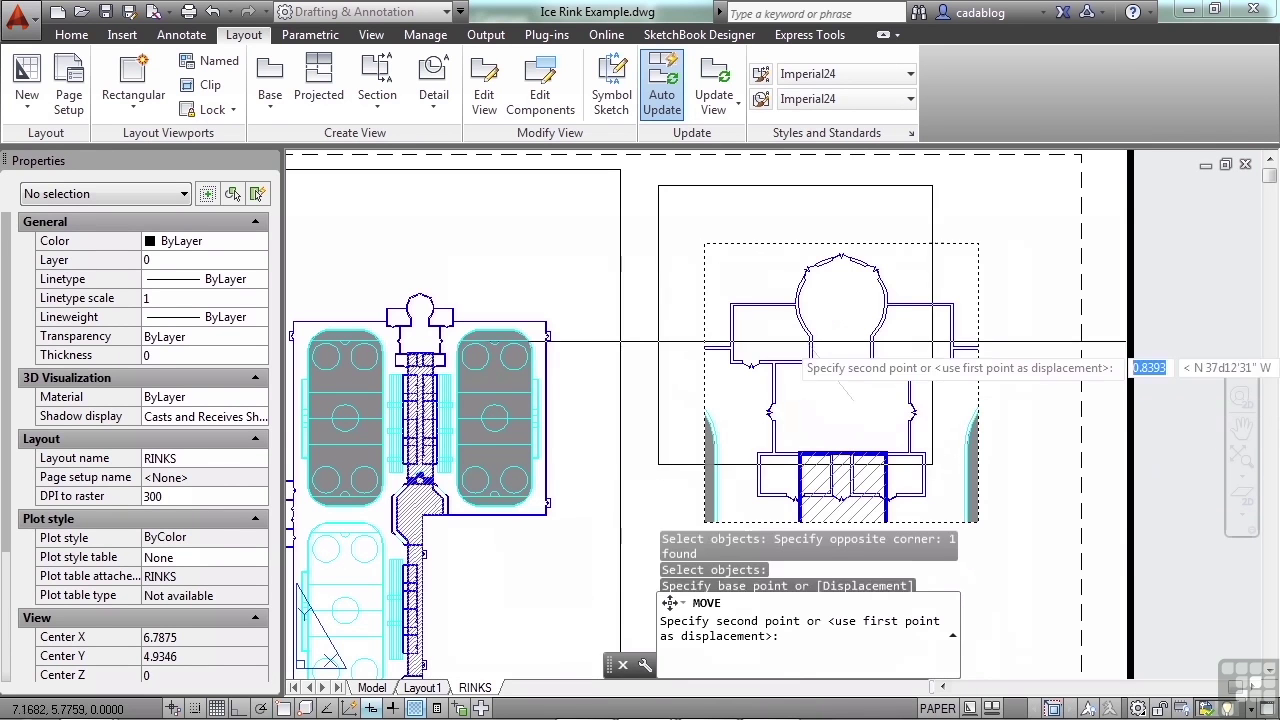
{"action": "left_click", "coordinate": [833, 353]}
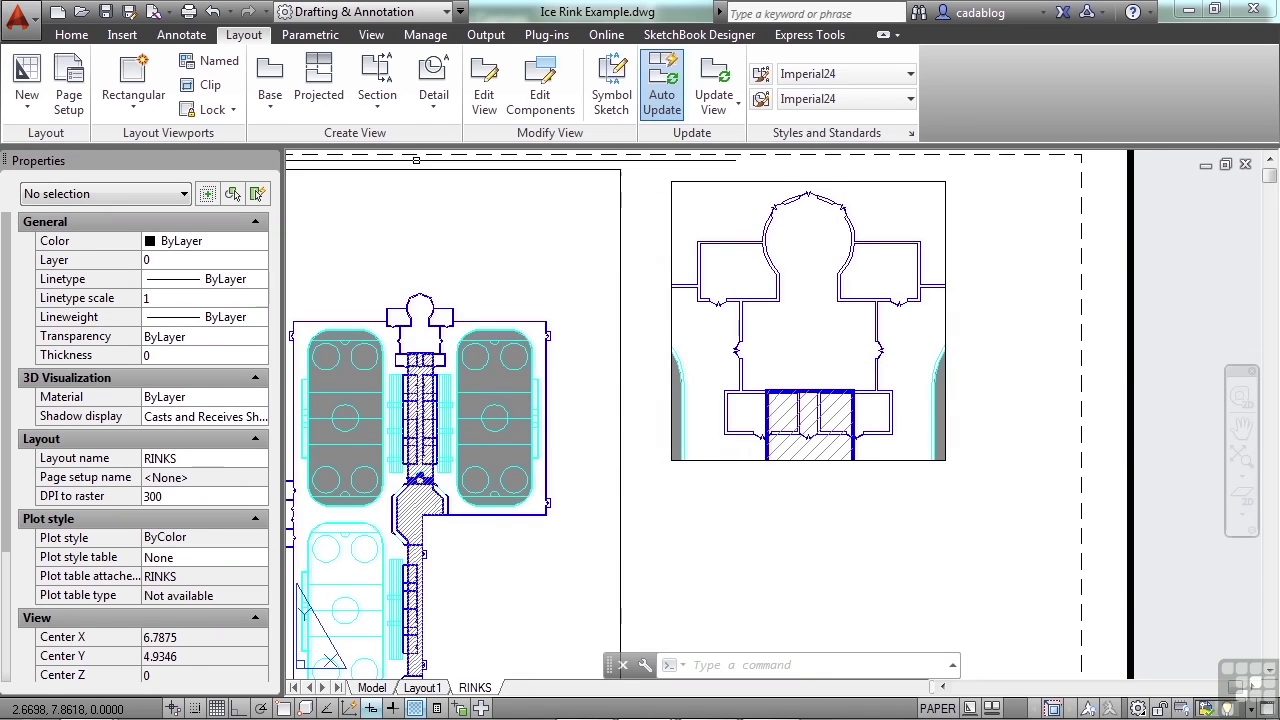
Add a 77' linear dimension across the top of the entrance building, with snapping on
{"action": "left_click", "coordinate": [186, 35]}
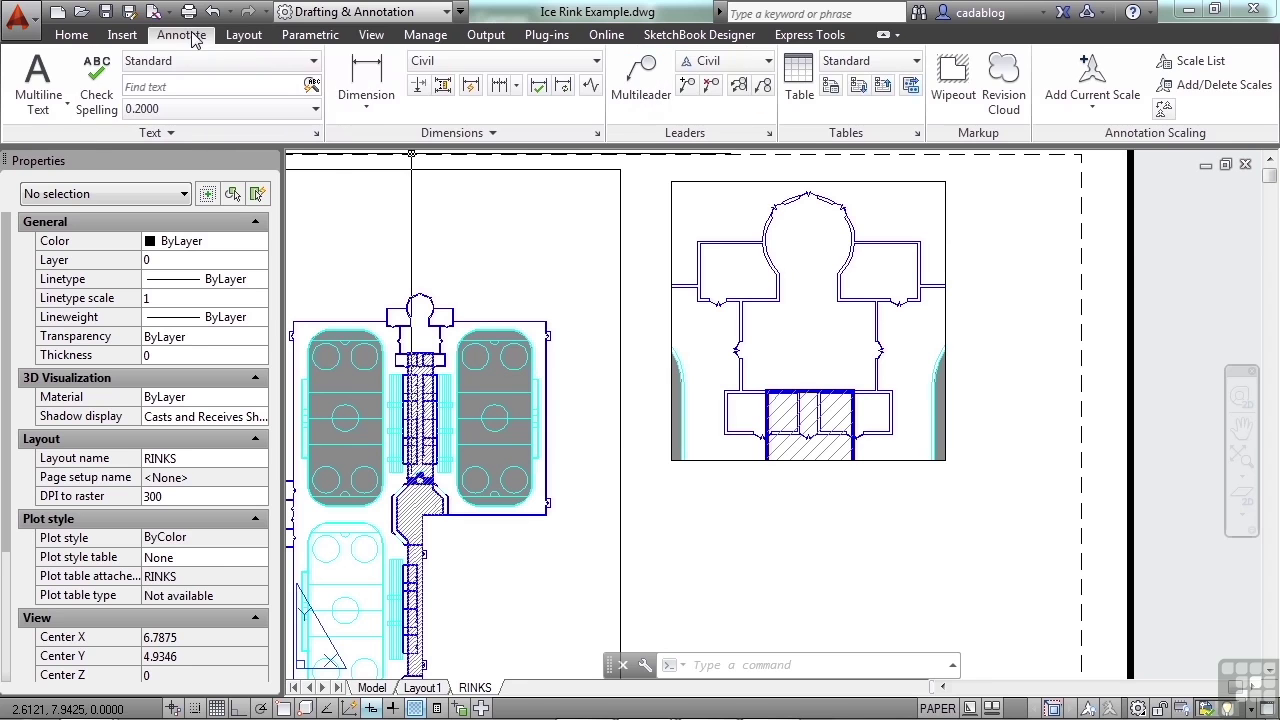
{"action": "left_click", "coordinate": [358, 80]}
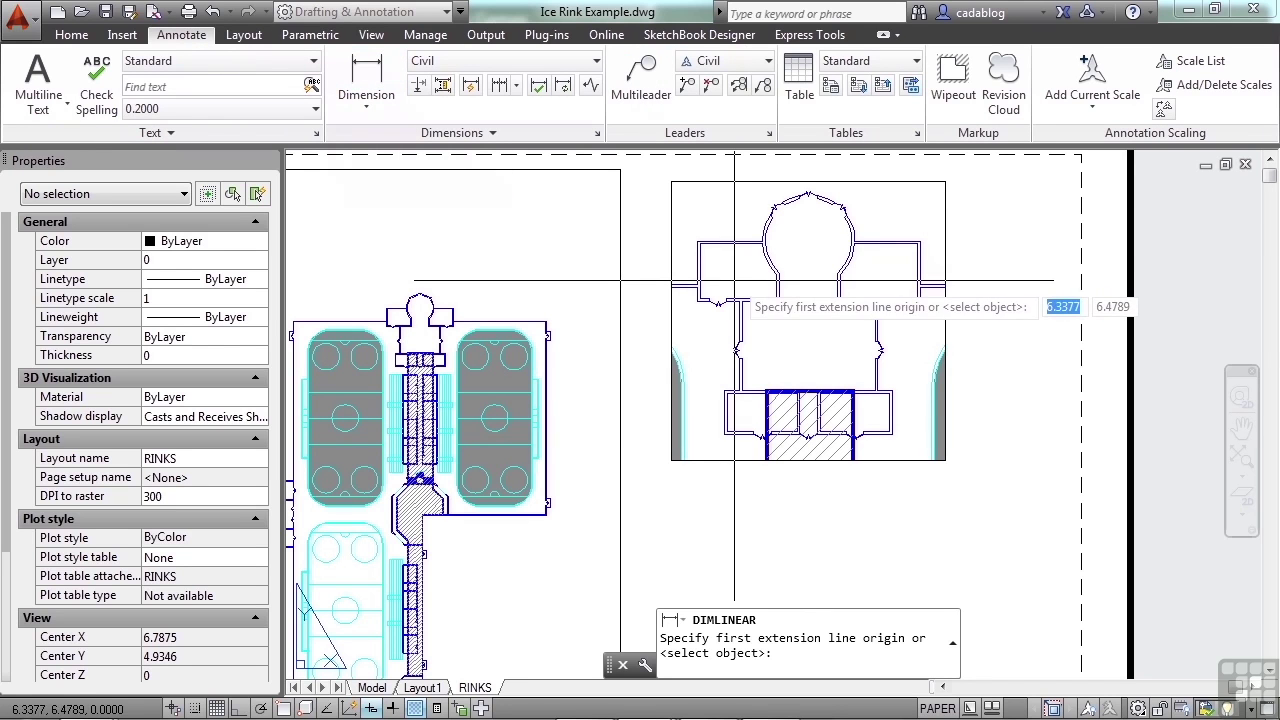
{"action": "key", "text": "F3"}
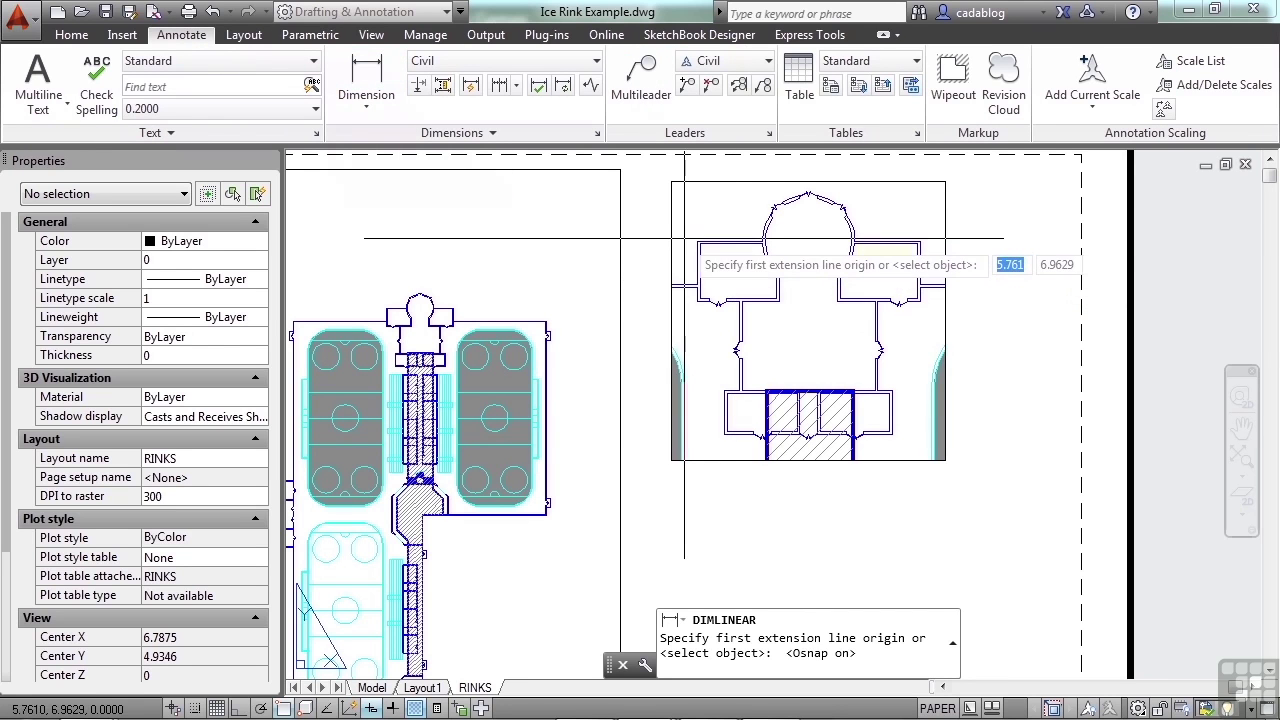
{"action": "scroll", "coordinate": [683, 252], "scroll_direction": "up", "scroll_amount": 1}
{"action": "left_click", "coordinate": [704, 243]}
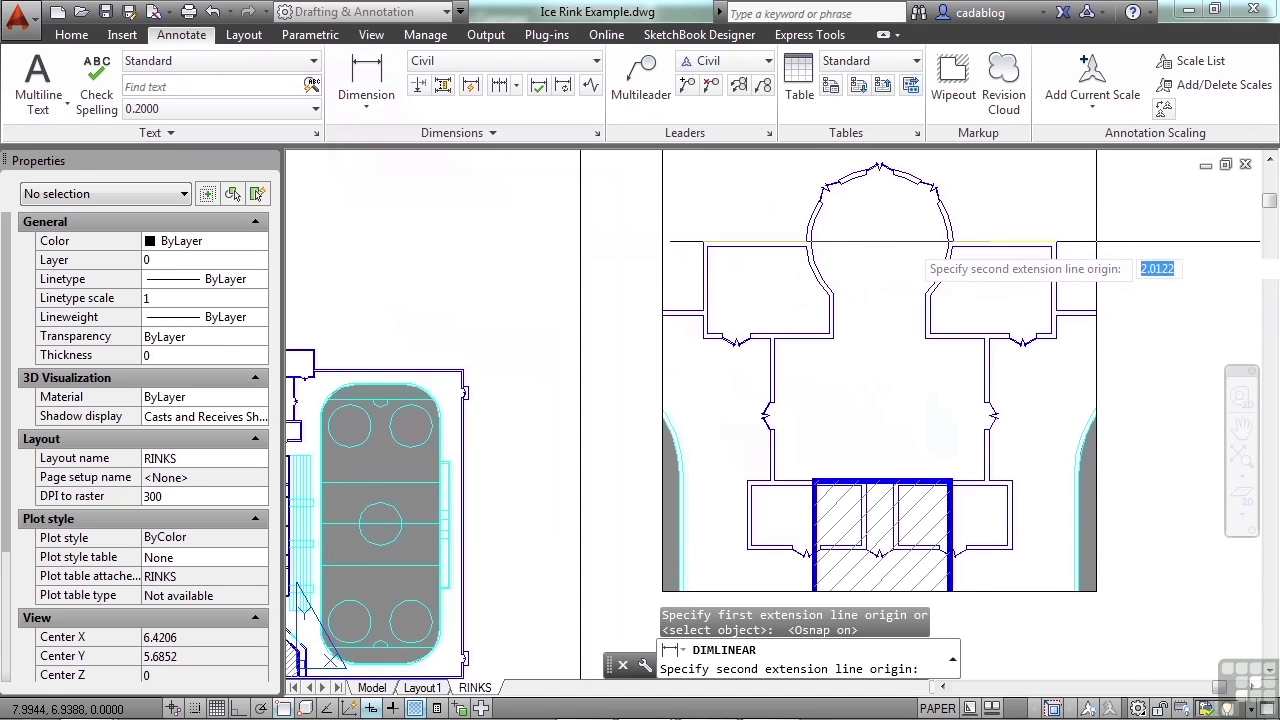
{"action": "left_click", "coordinate": [1058, 244]}
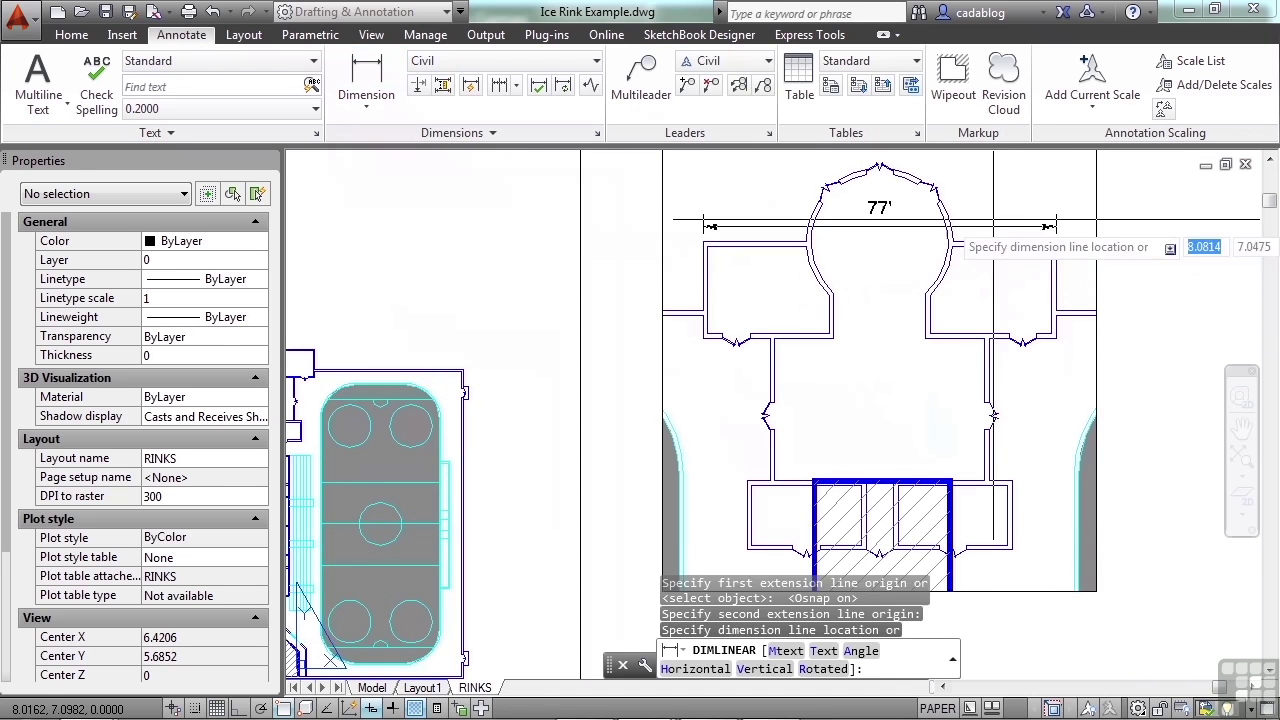
{"action": "middle_click_drag", "start_coordinate": [991, 233], "coordinate": [976, 354]}
{"action": "scroll", "coordinate": [1174, 283], "scroll_direction": "up", "scroll_amount": 3}
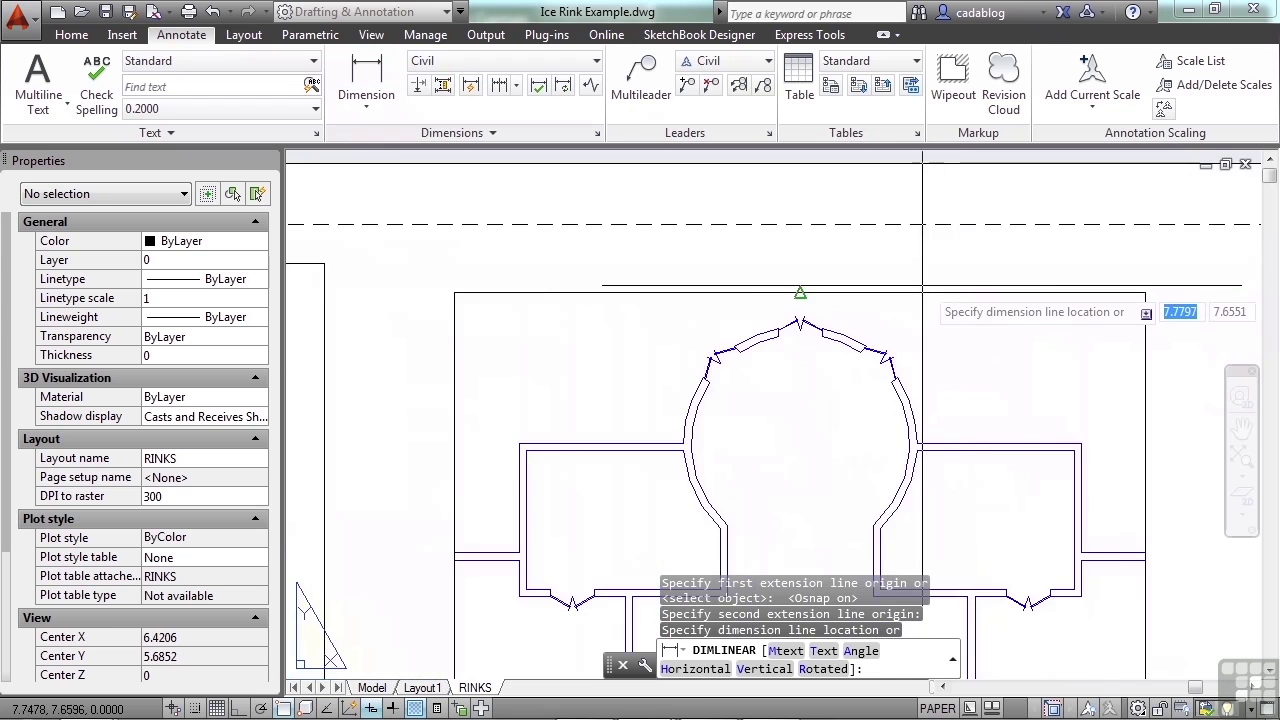
{"action": "left_click", "coordinate": [1174, 271]}
{"action": "scroll", "coordinate": [972, 401], "scroll_direction": "down", "scroll_amount": 2}
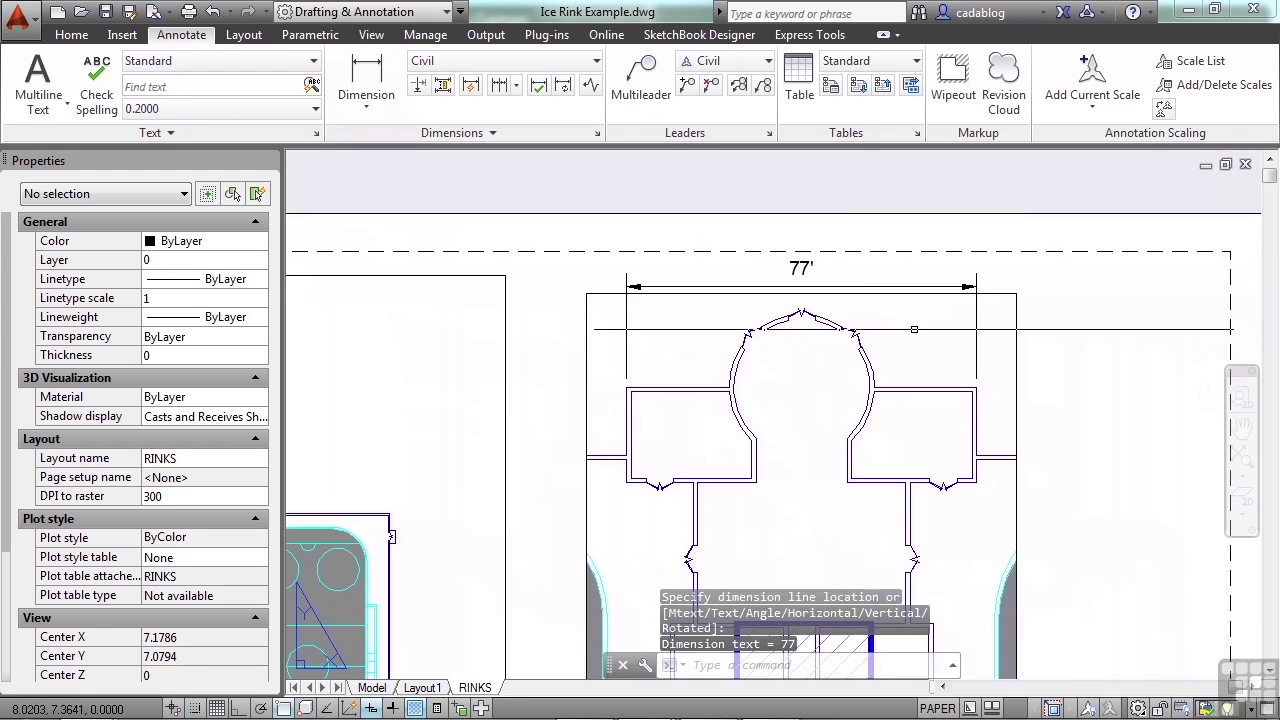
{"action": "scroll", "coordinate": [972, 403], "scroll_direction": "up", "scroll_amount": 2}
Add a vertical 21' linear dimension to the right of the entrance wing
{"action": "key", "text": "Return"}
{"action": "left_click", "coordinate": [976, 363]}
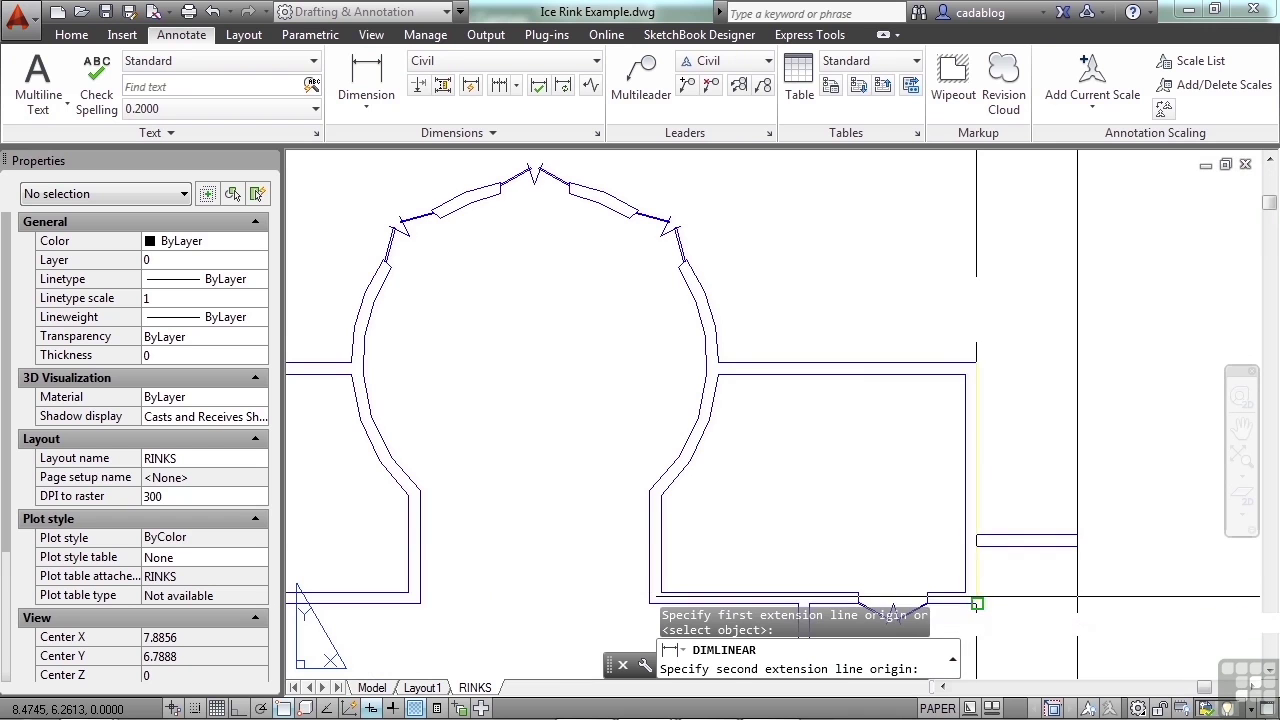
{"action": "left_click", "coordinate": [922, 572]}
{"action": "scroll", "coordinate": [922, 572], "scroll_direction": "down", "scroll_amount": 2}
{"action": "left_click", "coordinate": [1080, 450]}
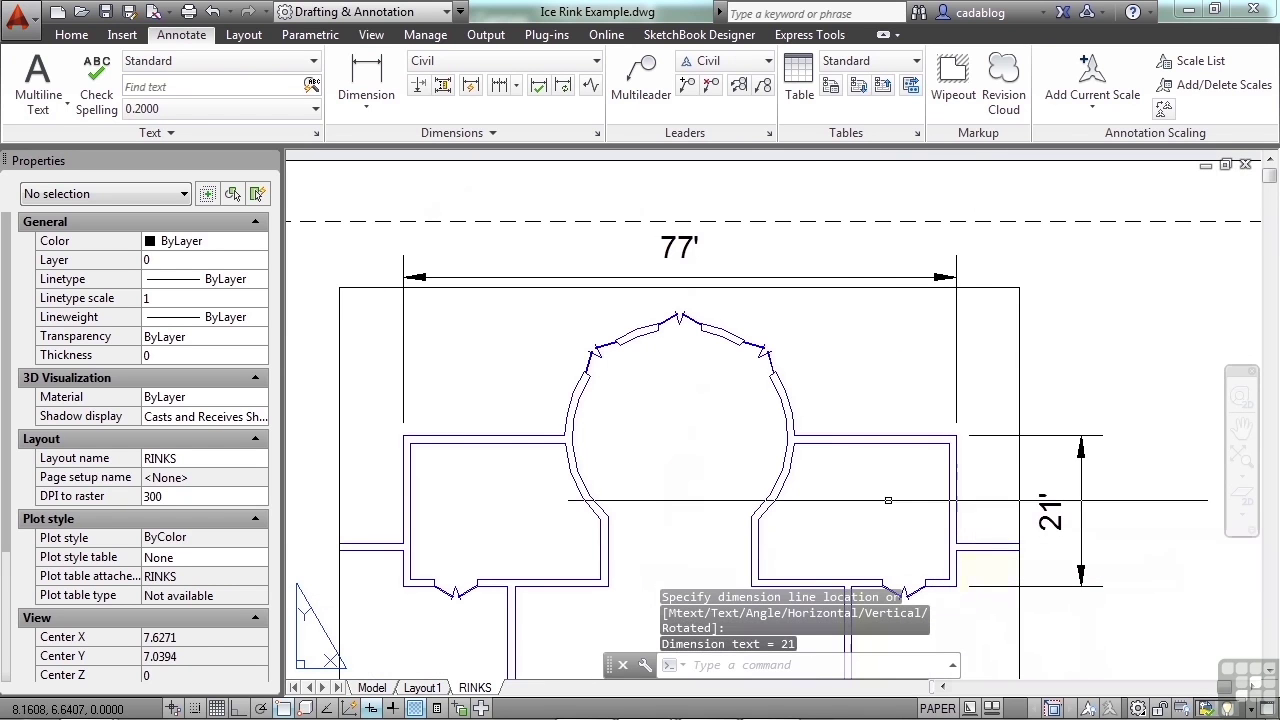
Add an R15' radius dimension on the entrance dome's arc
{"action": "left_click", "coordinate": [366, 100]}
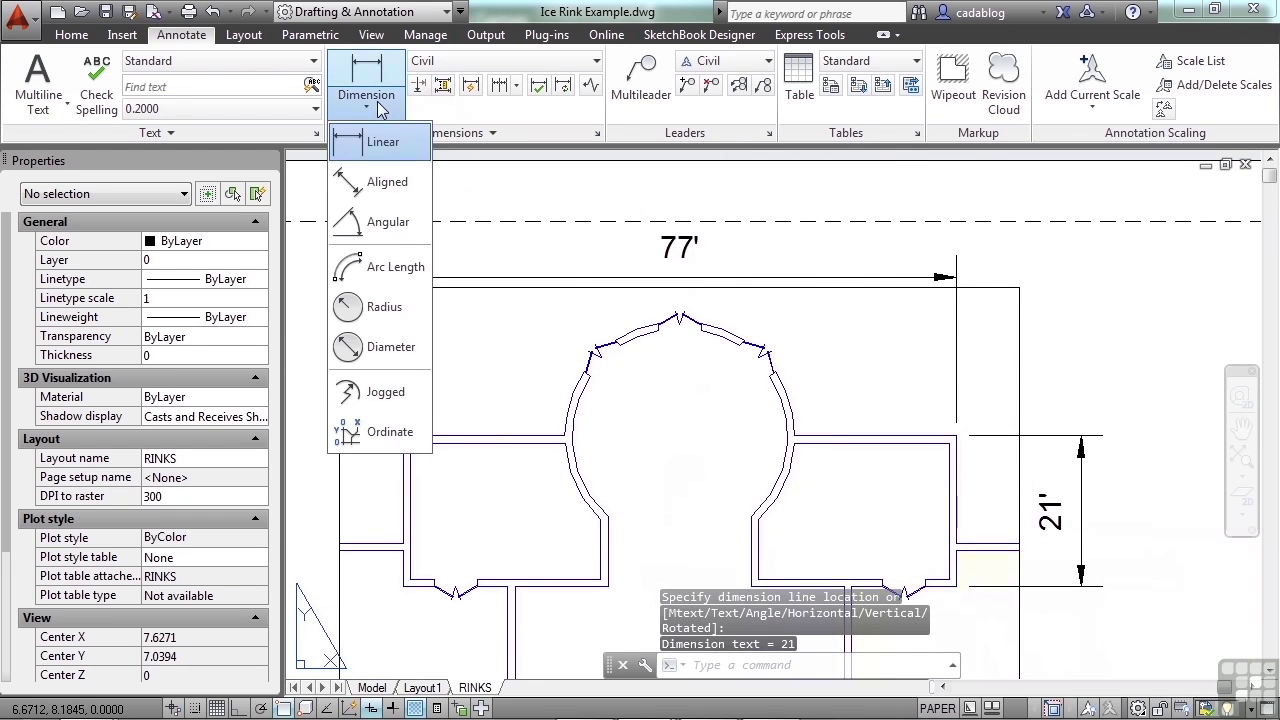
{"action": "left_click", "coordinate": [382, 306]}
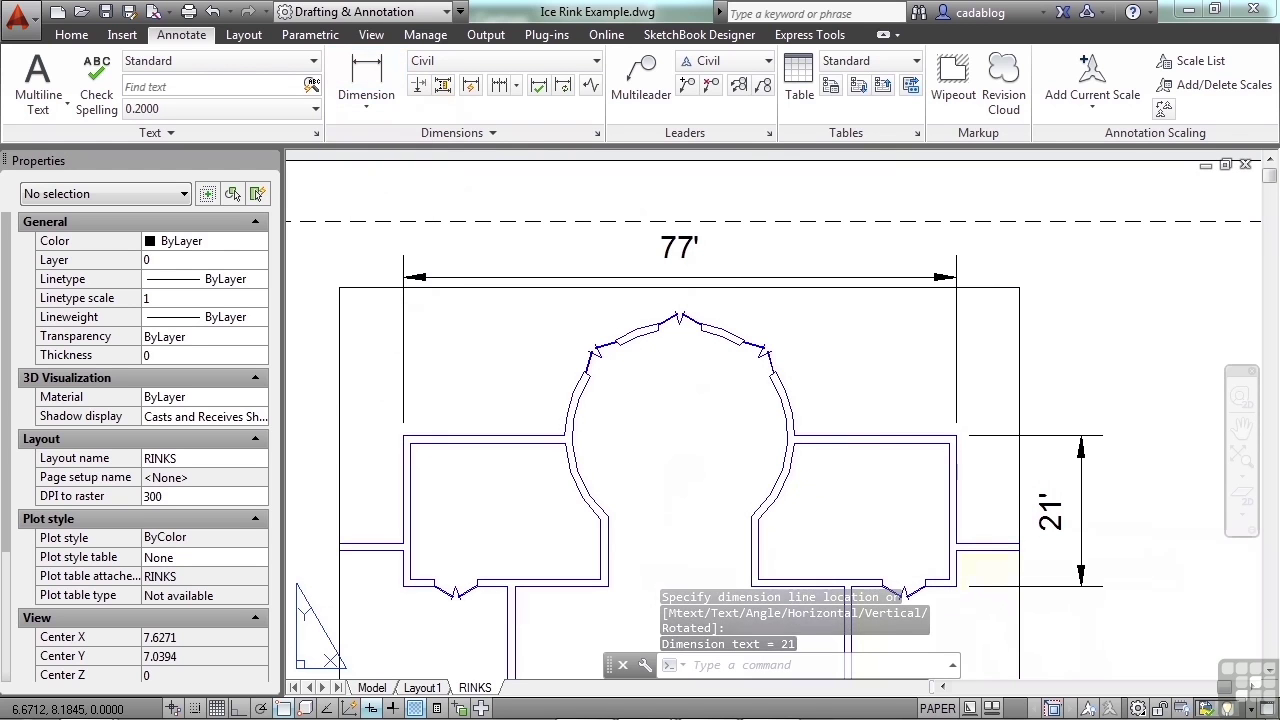
{"action": "left_click", "coordinate": [573, 416]}
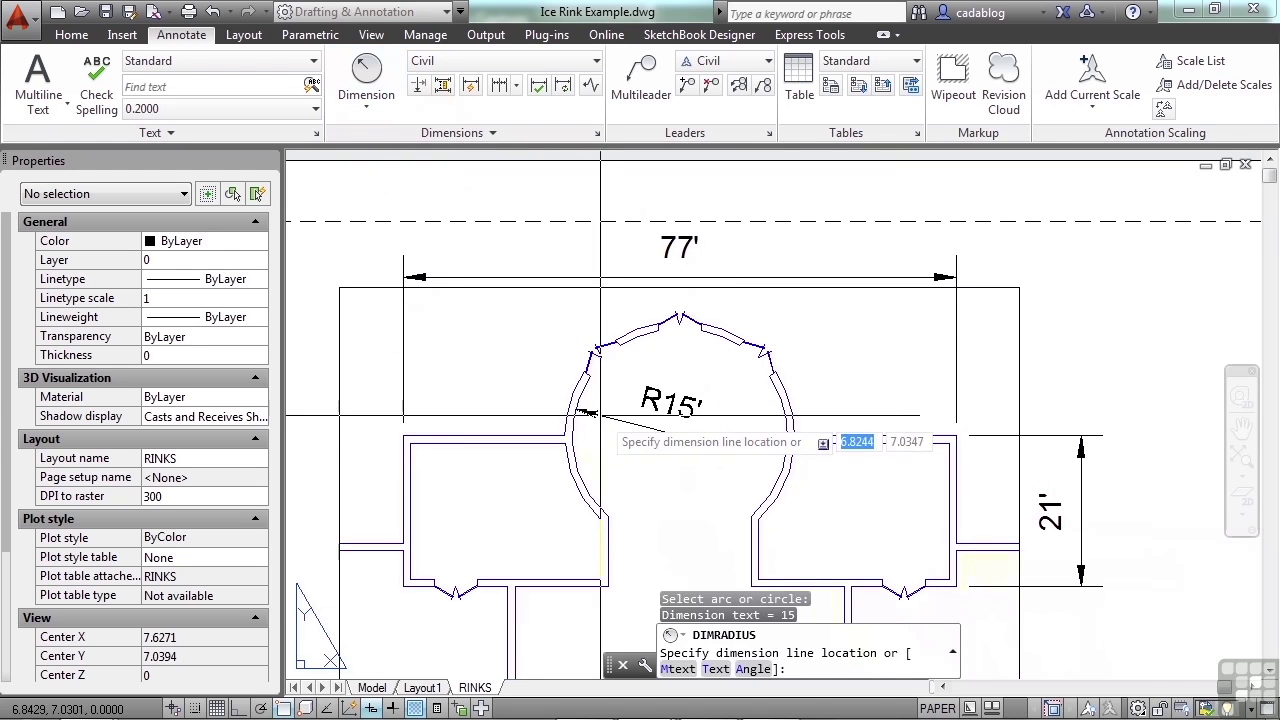
{"action": "scroll", "coordinate": [607, 414], "scroll_direction": "down", "scroll_amount": 6}
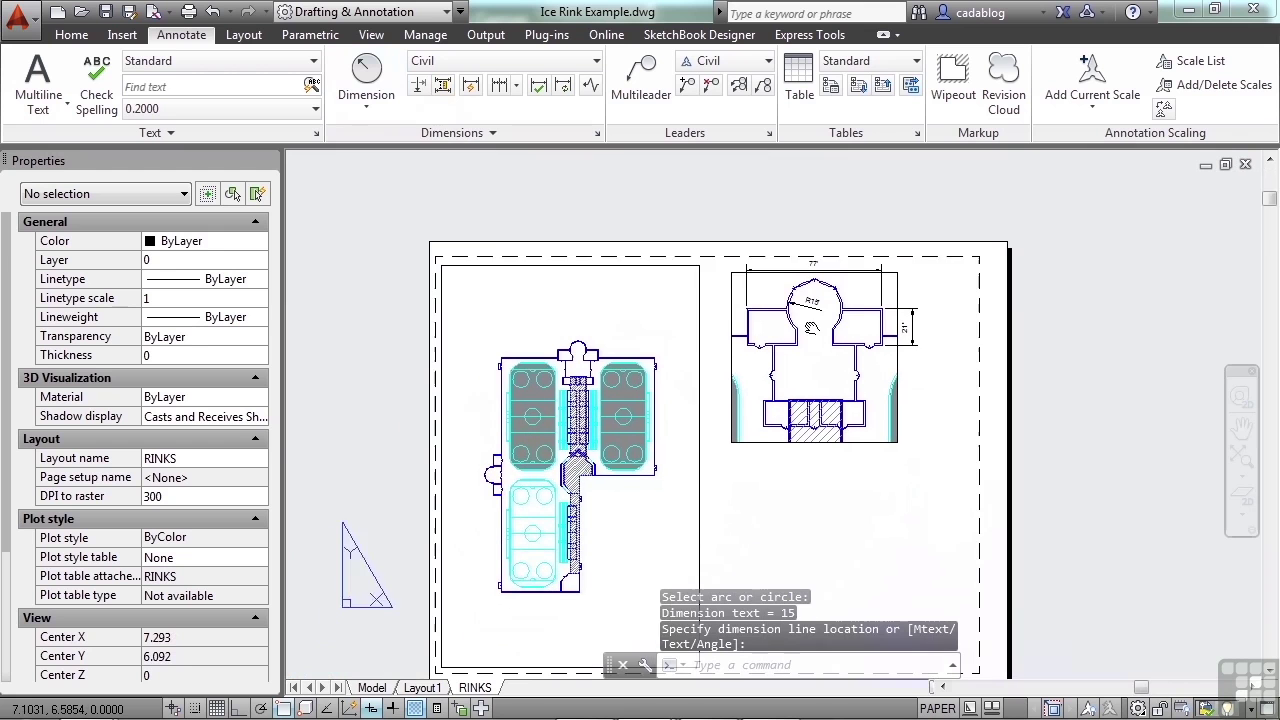
{"action": "left_click", "coordinate": [370, 108]}
Add a 293' overall width linear dimension across the rink building in the overall viewport
{"action": "left_click", "coordinate": [386, 150]}
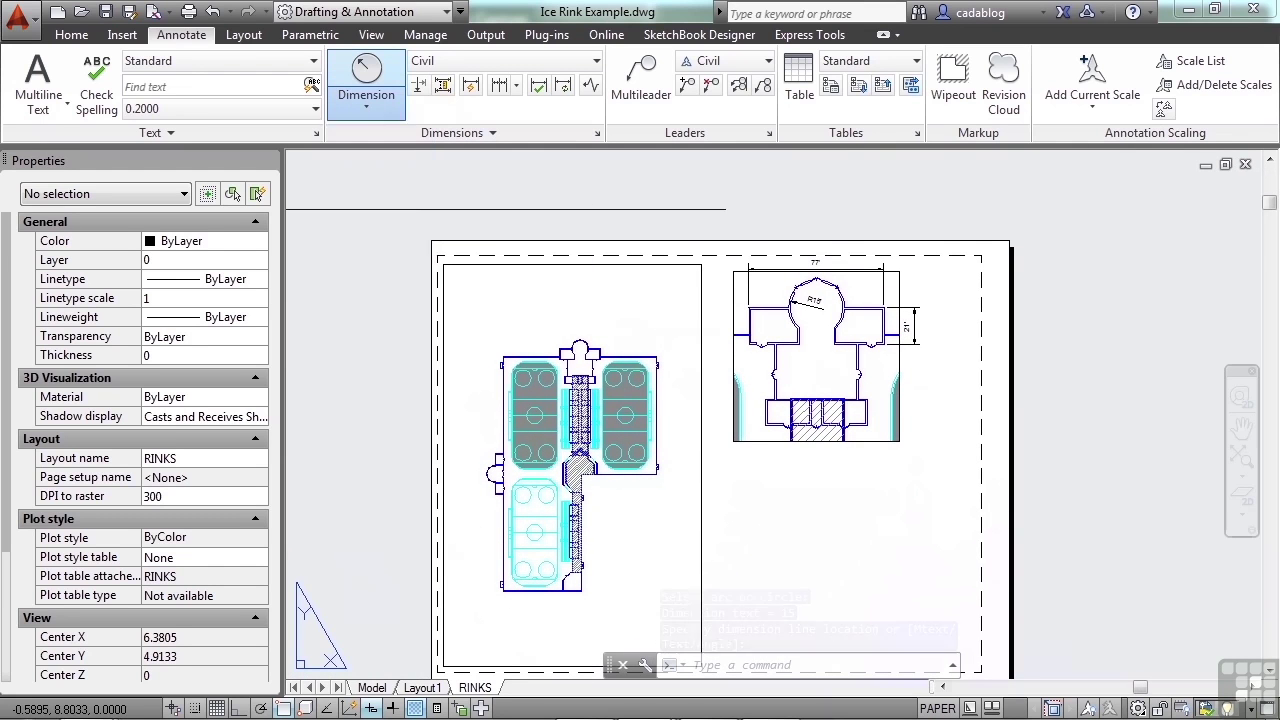
{"action": "scroll", "coordinate": [490, 358], "scroll_direction": "up", "scroll_amount": 4}
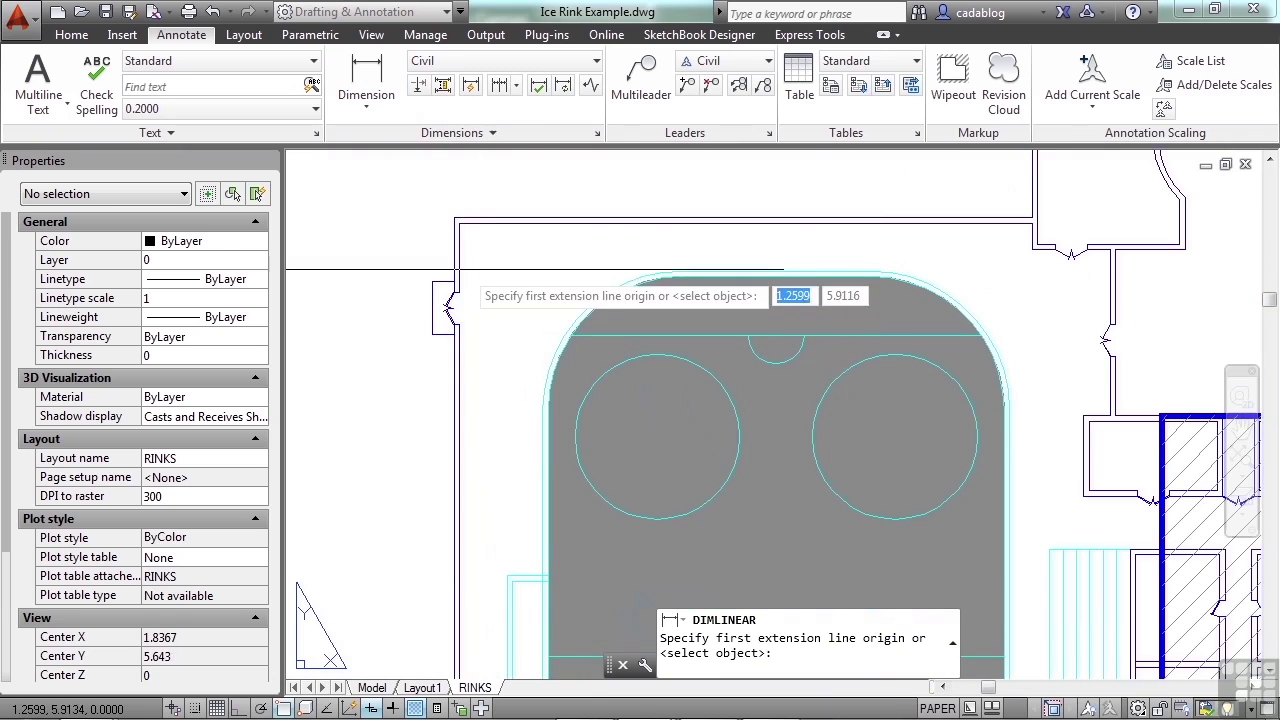
{"action": "left_click", "coordinate": [451, 218]}
{"action": "scroll", "coordinate": [451, 230], "scroll_direction": "down", "scroll_amount": 2}
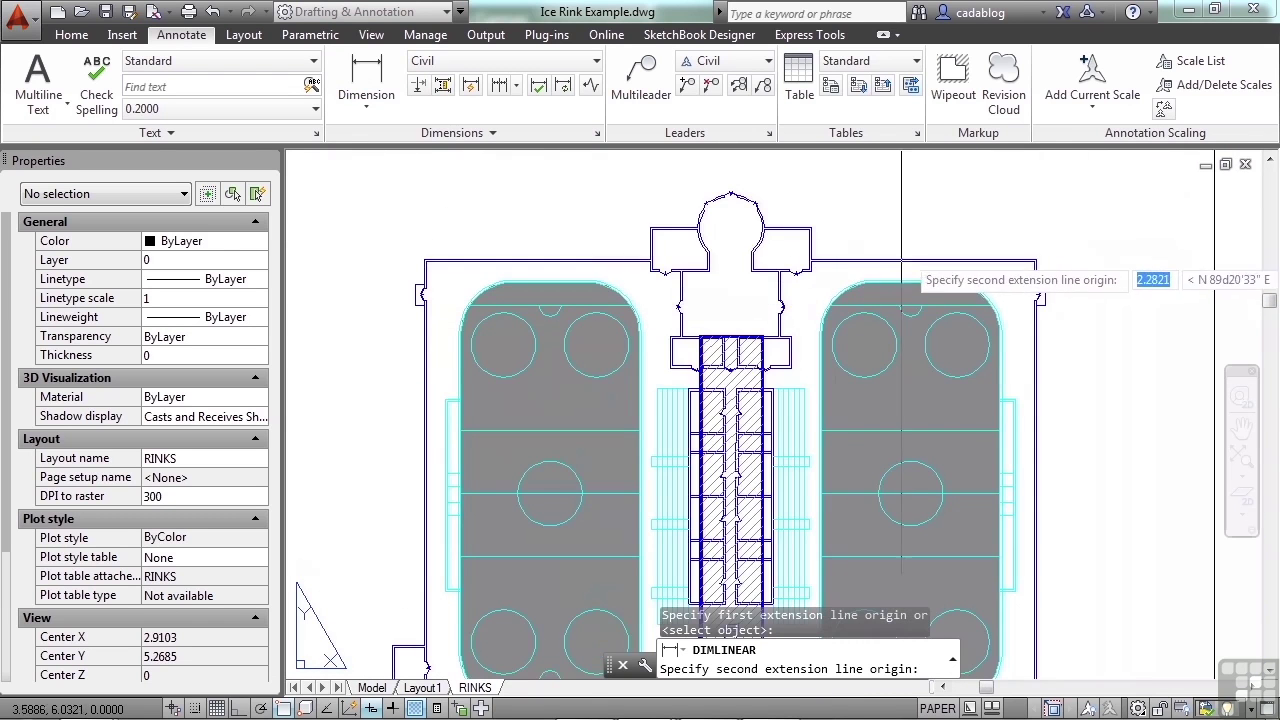
{"action": "scroll", "coordinate": [900, 270], "scroll_direction": "up", "scroll_amount": 4}
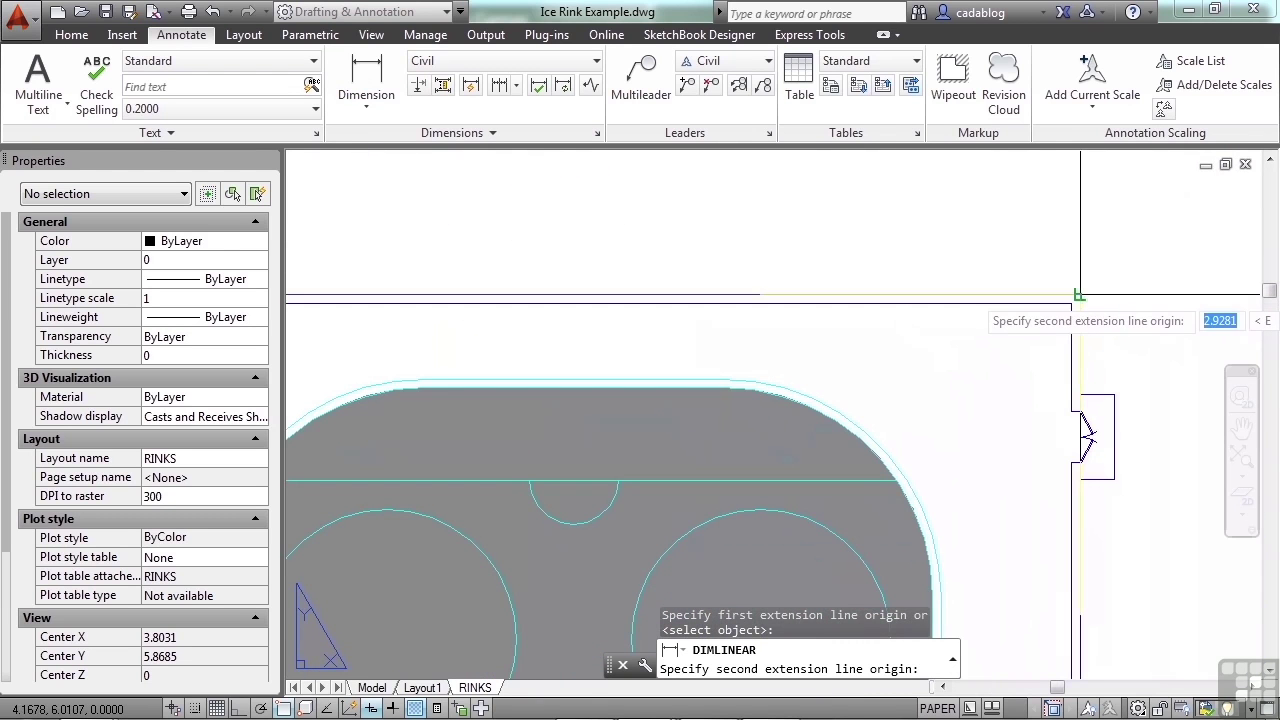
{"action": "left_click", "coordinate": [1082, 428]}
{"action": "scroll", "coordinate": [1030, 330], "scroll_direction": "down", "scroll_amount": 4}
{"action": "left_click", "coordinate": [638, 258]}
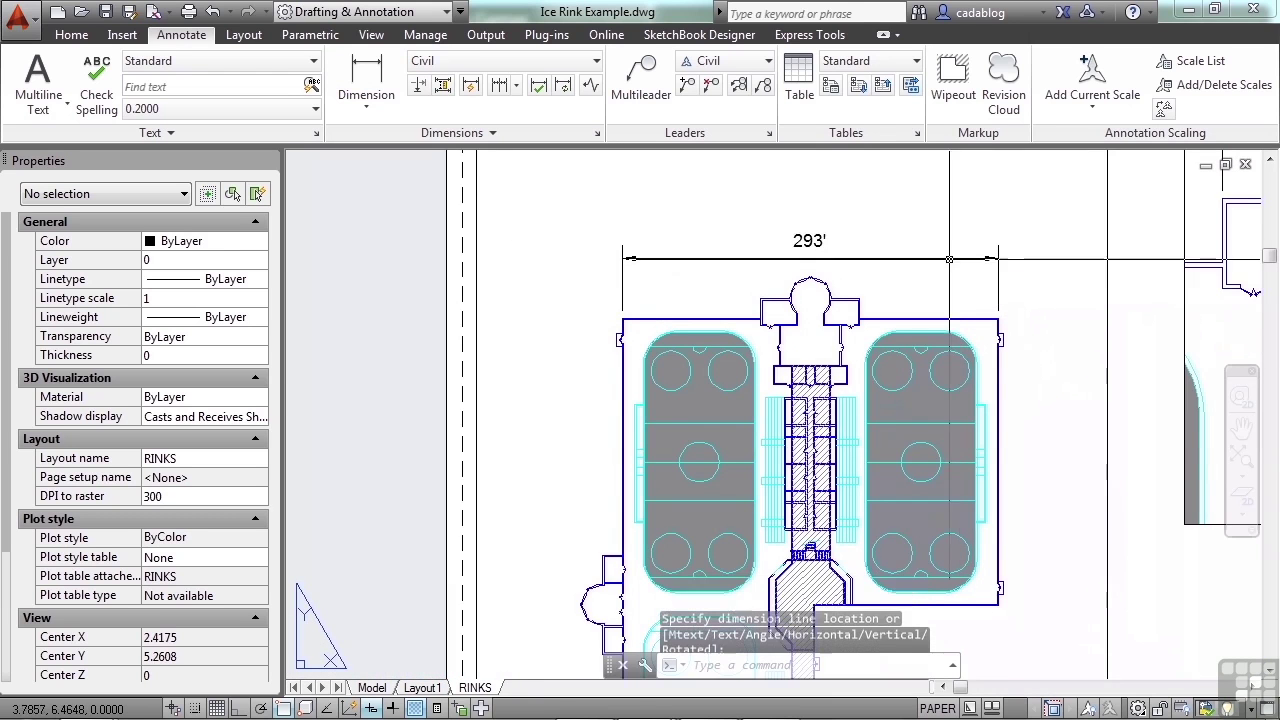
{"action": "scroll", "coordinate": [638, 258], "scroll_direction": "down", "scroll_amount": 2}
{"action": "middle_click_drag", "start_coordinate": [813, 267], "coordinate": [696, 299]}
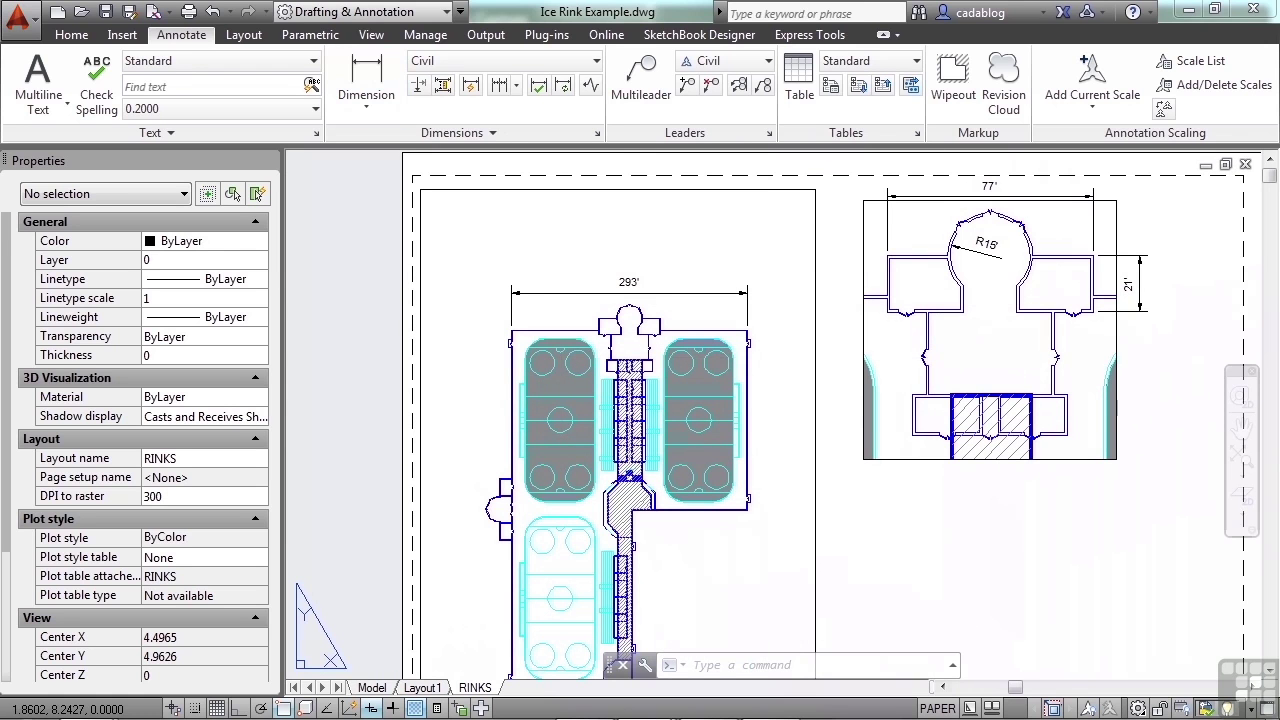
Add a vertical 21' depth dimension beside the rink entrance
{"action": "left_click", "coordinate": [366, 80]}
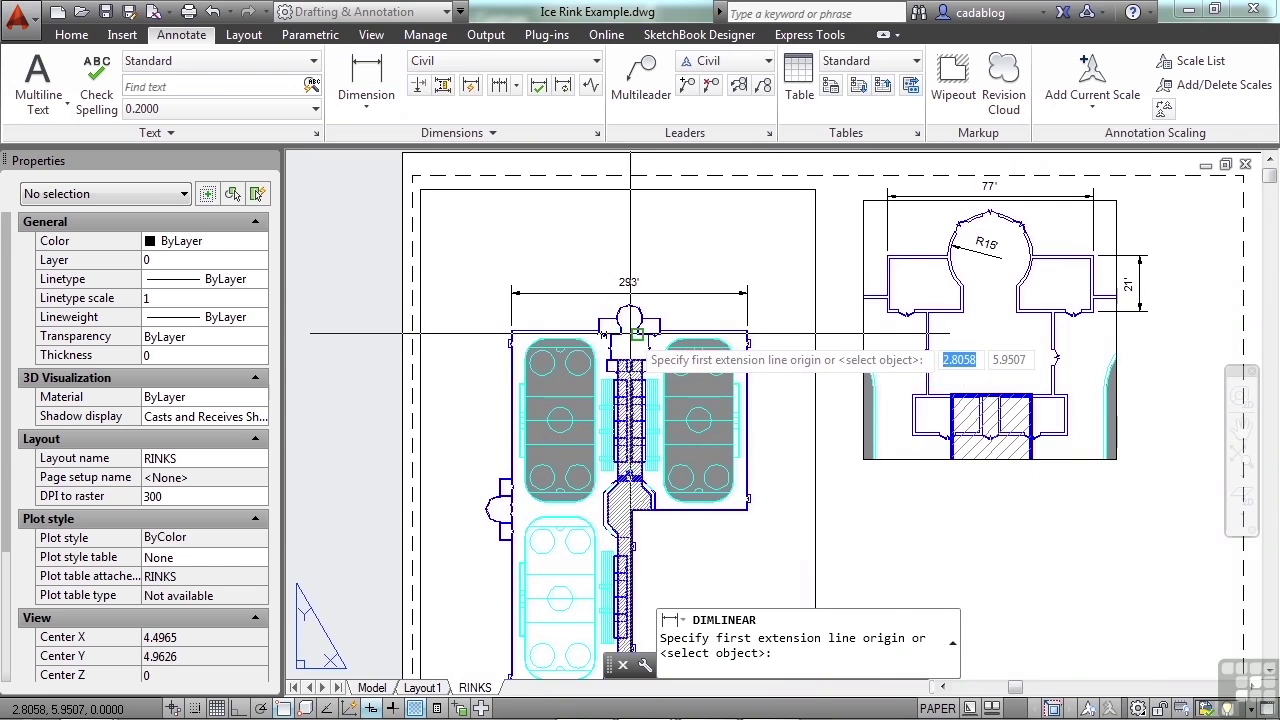
{"action": "scroll", "coordinate": [630, 345], "scroll_direction": "up", "scroll_amount": 8}
{"action": "scroll", "coordinate": [719, 323], "scroll_direction": "up", "scroll_amount": 2}
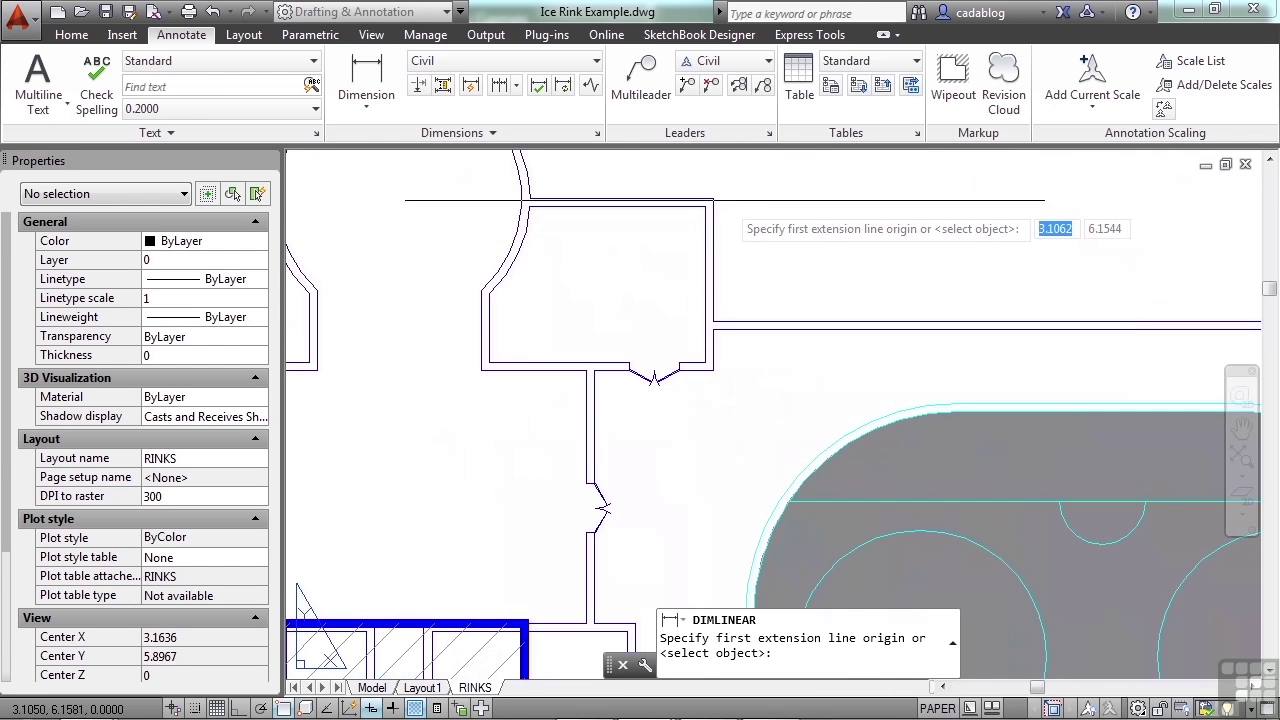
{"action": "left_click", "coordinate": [712, 197]}
{"action": "left_click", "coordinate": [711, 368]}
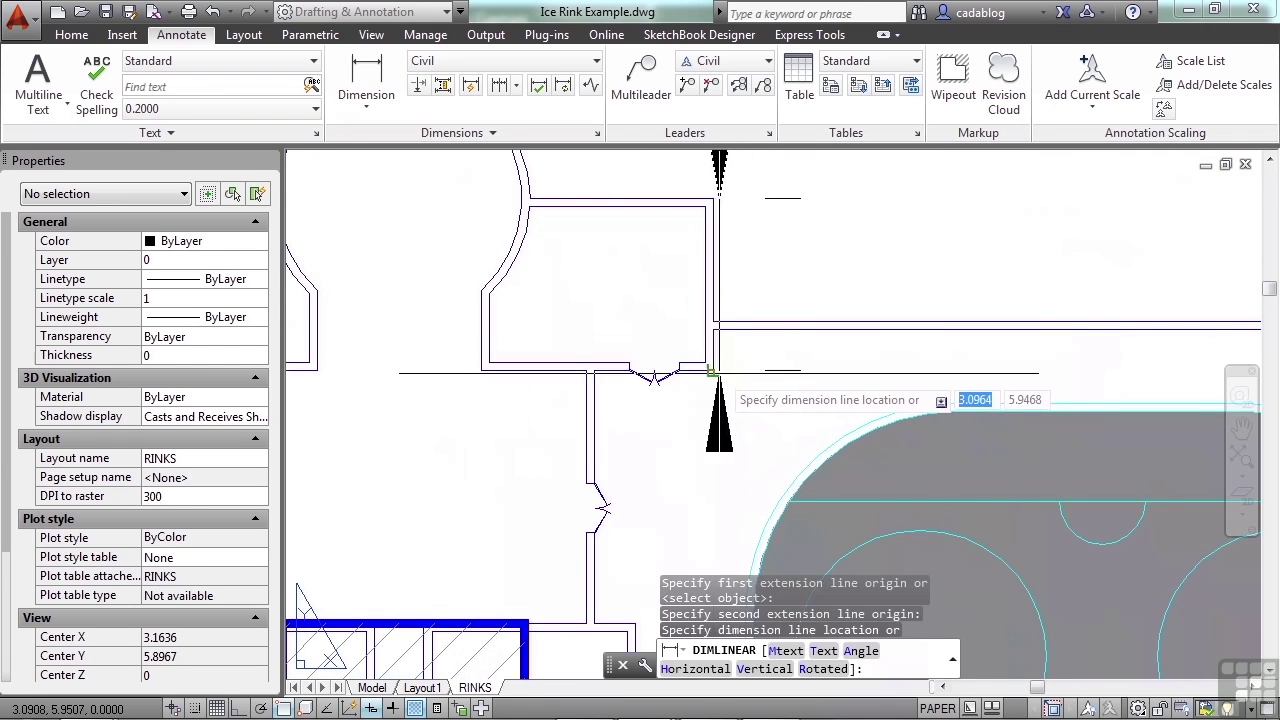
{"action": "scroll", "coordinate": [711, 368], "scroll_direction": "down", "scroll_amount": 2}
{"action": "left_click", "coordinate": [779, 370]}
{"action": "scroll", "coordinate": [700, 348], "scroll_direction": "down", "scroll_amount": 2}
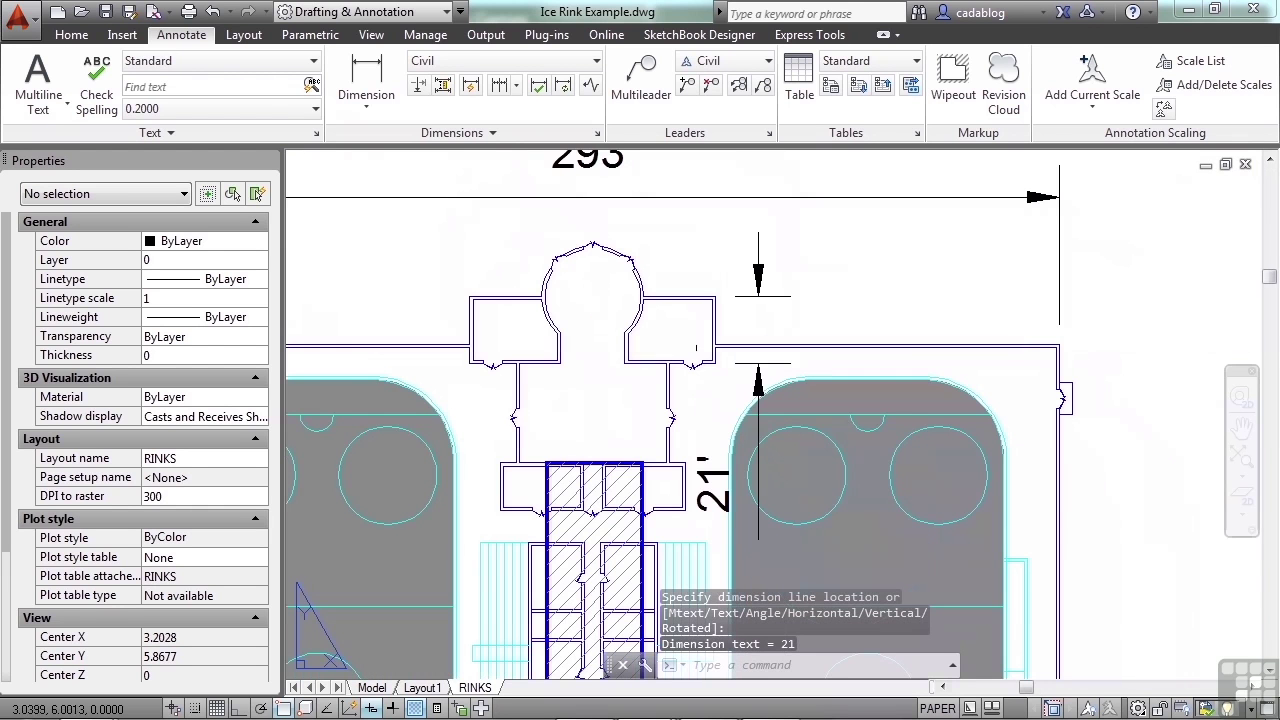
{"action": "scroll", "coordinate": [717, 357], "scroll_direction": "down", "scroll_amount": 5}
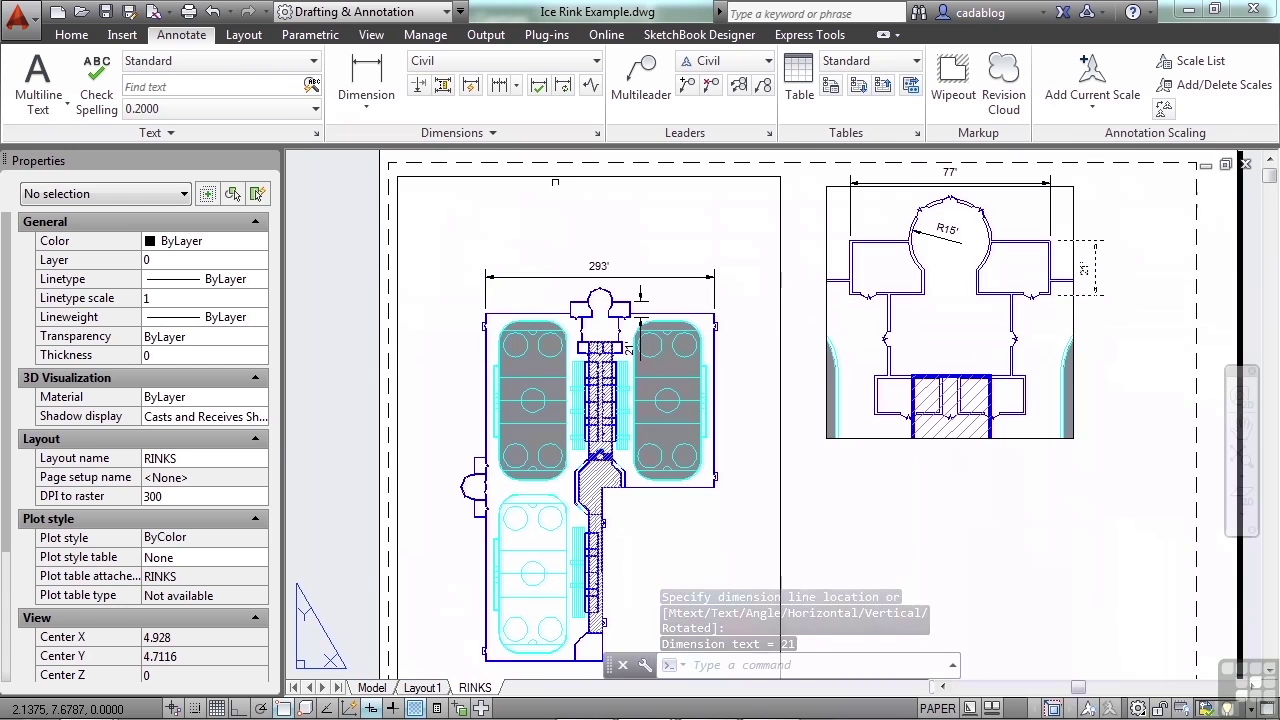
Add a 77' width dimension above the rink entrance
{"action": "left_click", "coordinate": [396, 98]}
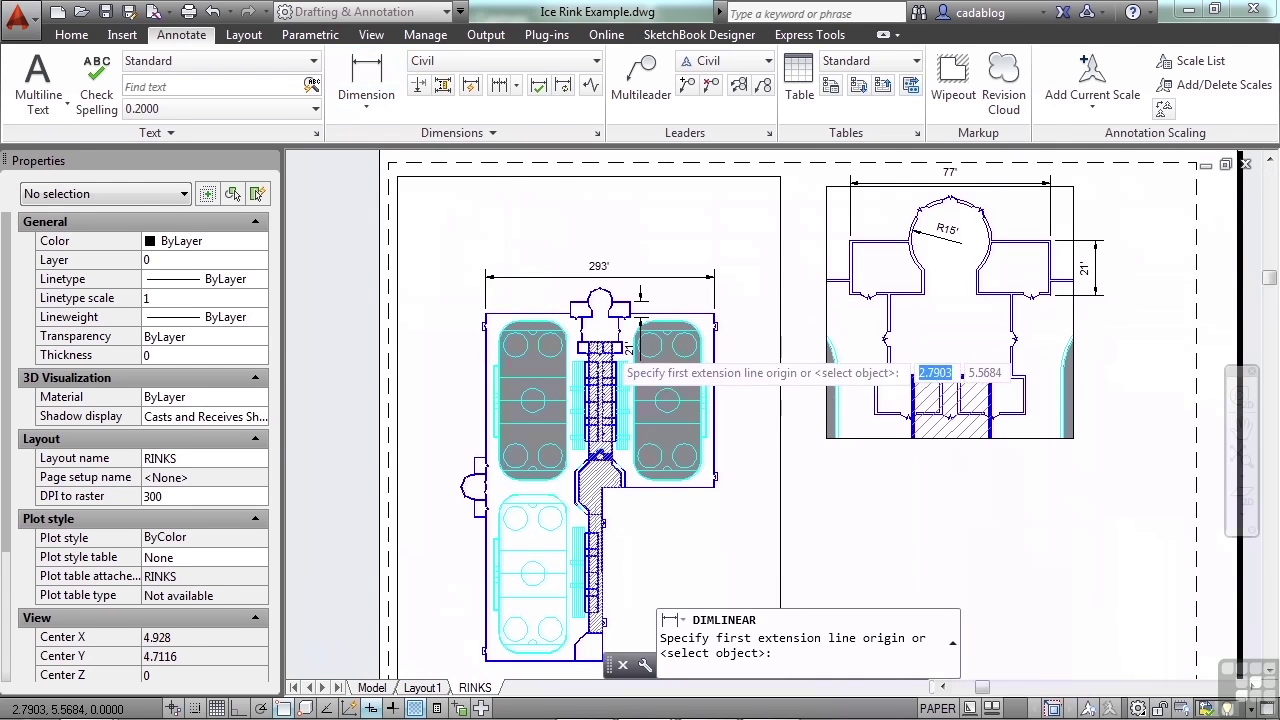
{"action": "scroll", "coordinate": [600, 330], "scroll_direction": "up", "scroll_amount": 8}
{"action": "left_click", "coordinate": [692, 219]}
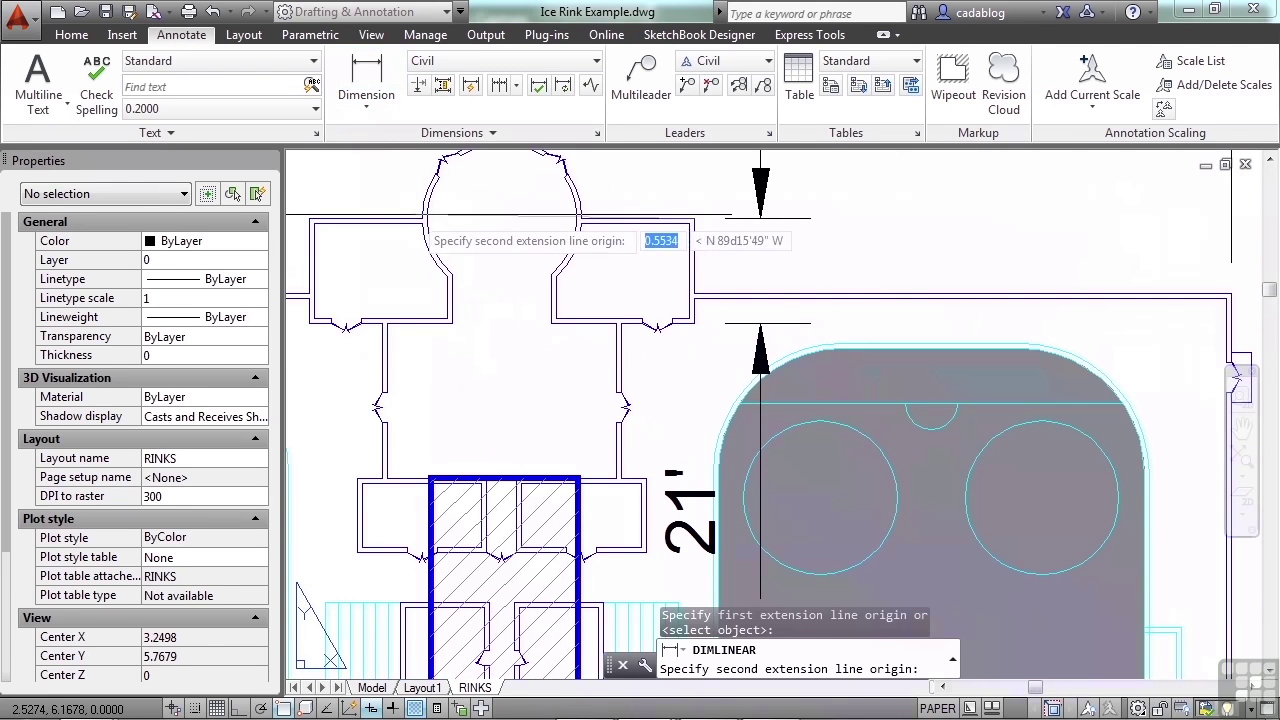
{"action": "left_click", "coordinate": [309, 219]}
{"action": "scroll", "coordinate": [430, 245], "scroll_direction": "down", "scroll_amount": 3}
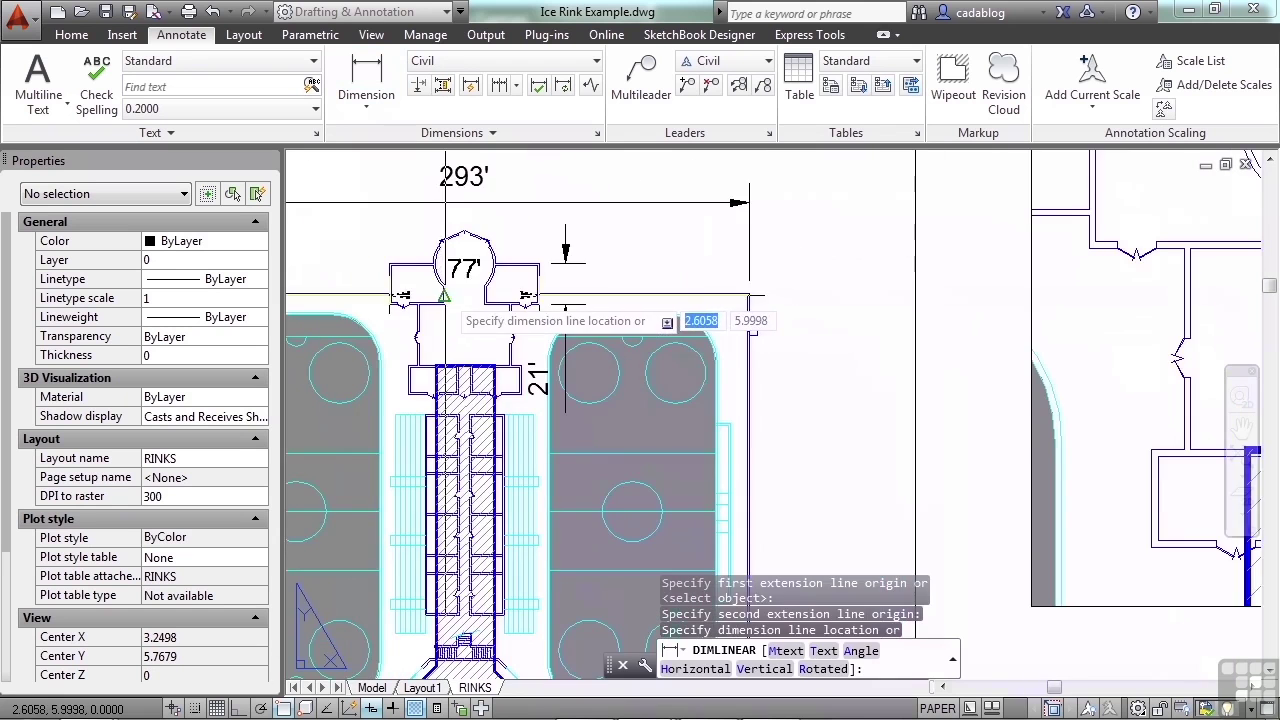
{"action": "left_click", "coordinate": [470, 290]}
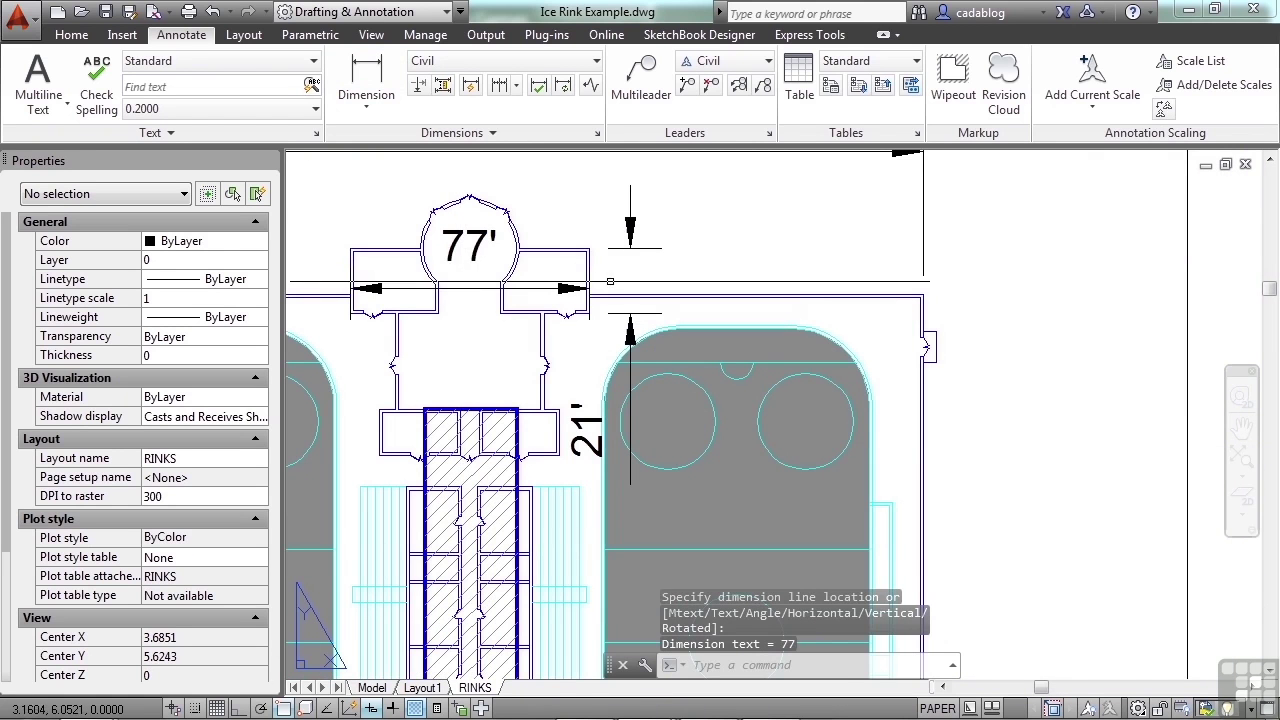
{"action": "scroll", "coordinate": [610, 281], "scroll_direction": "down", "scroll_amount": 6}
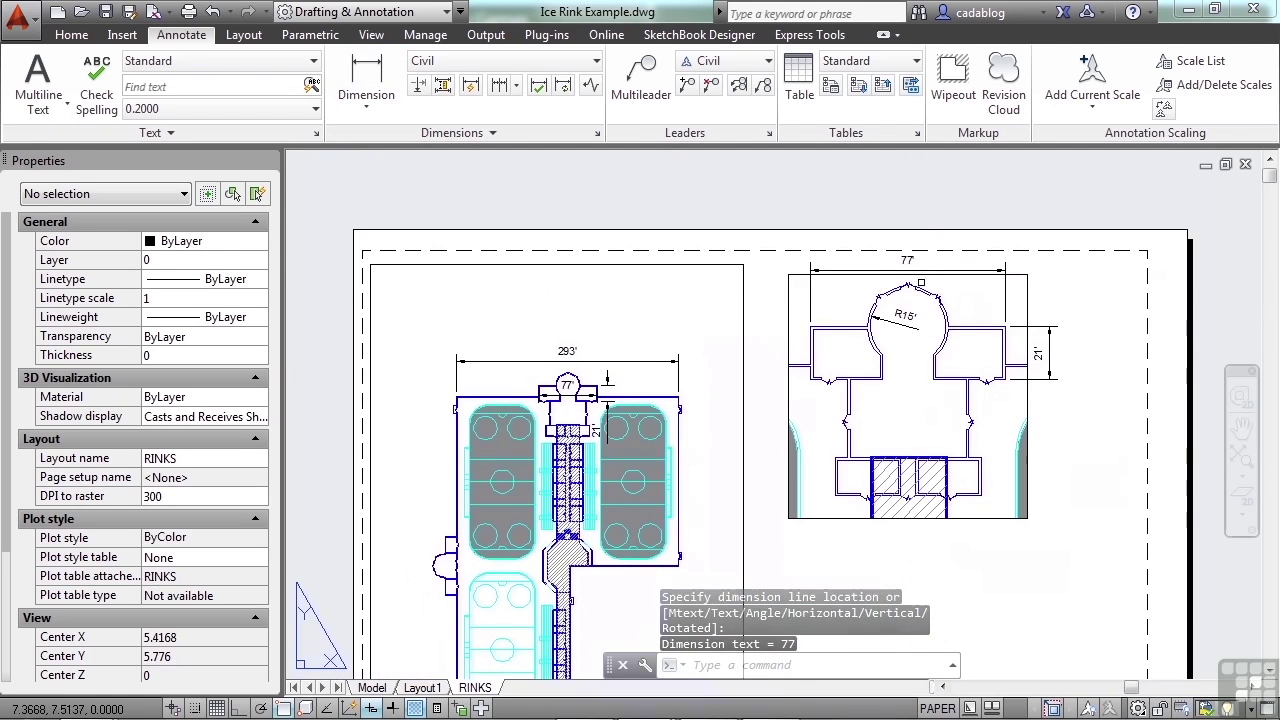
{"action": "scroll", "coordinate": [777, 286], "scroll_direction": "down", "scroll_amount": 3}
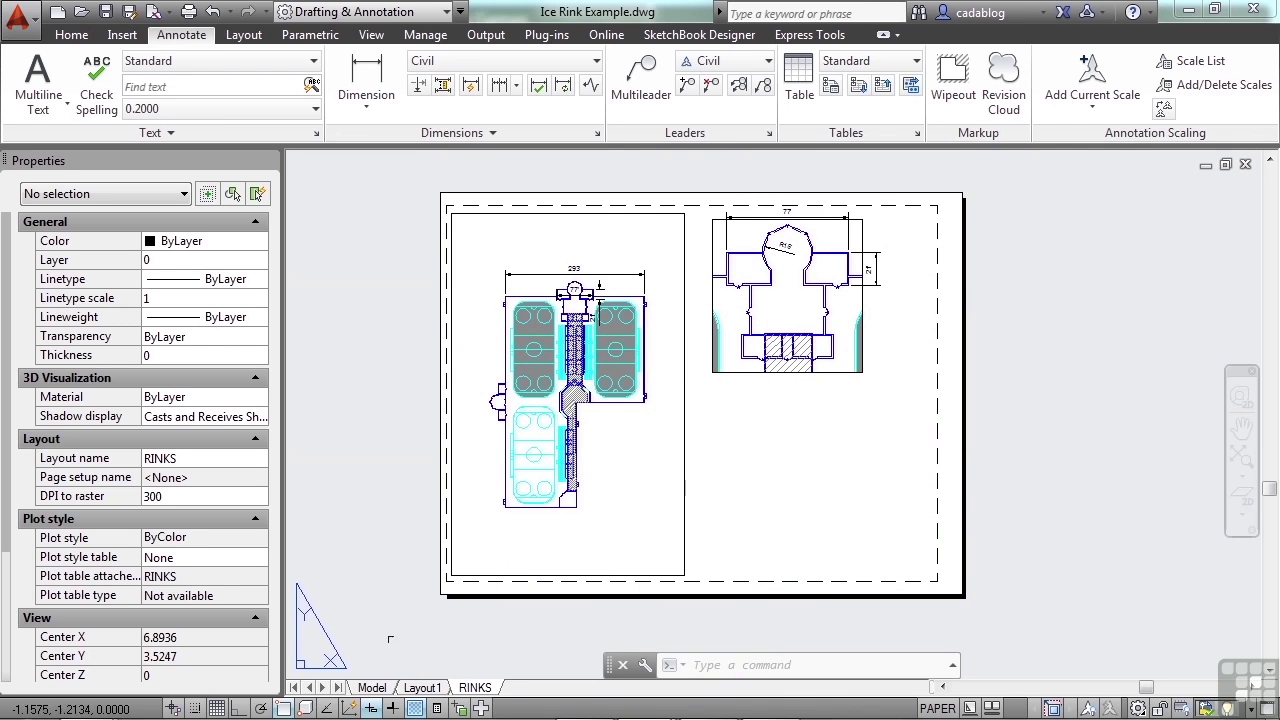
In model space, dimension 292 between the rink building's top-right and top-left corners
{"action": "left_click", "coordinate": [372, 687]}
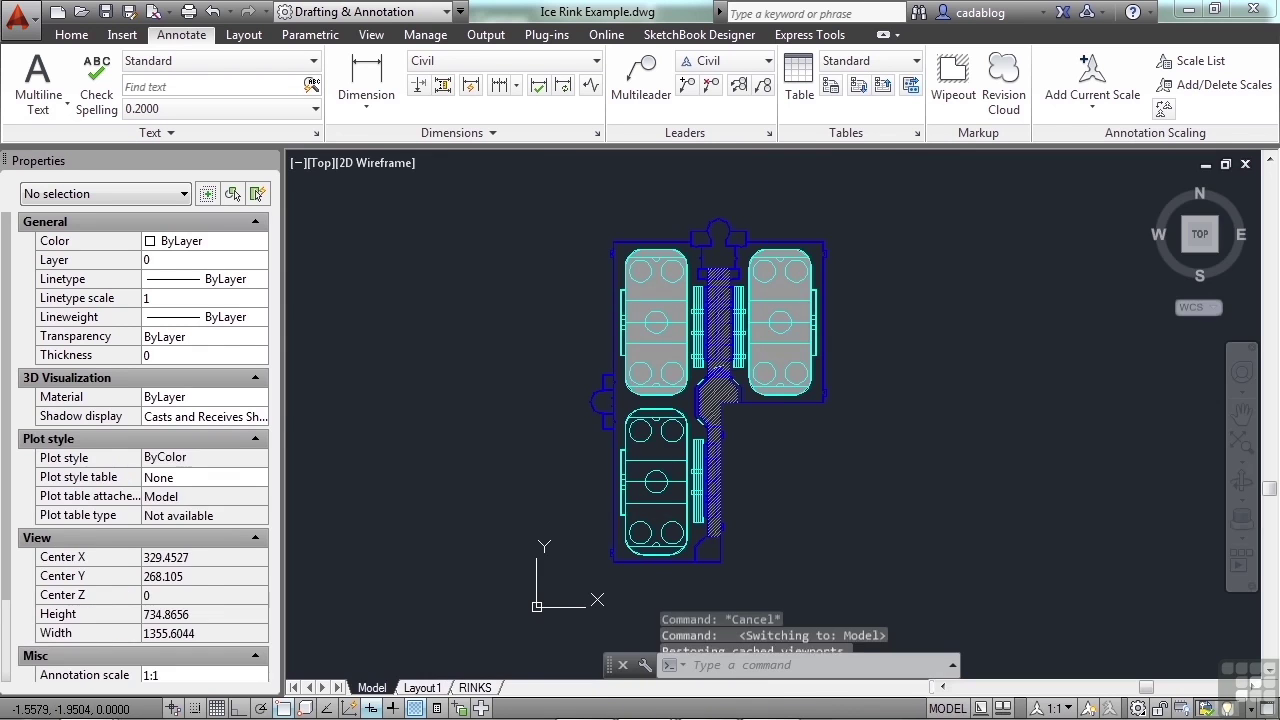
{"action": "left_click", "coordinate": [366, 80]}
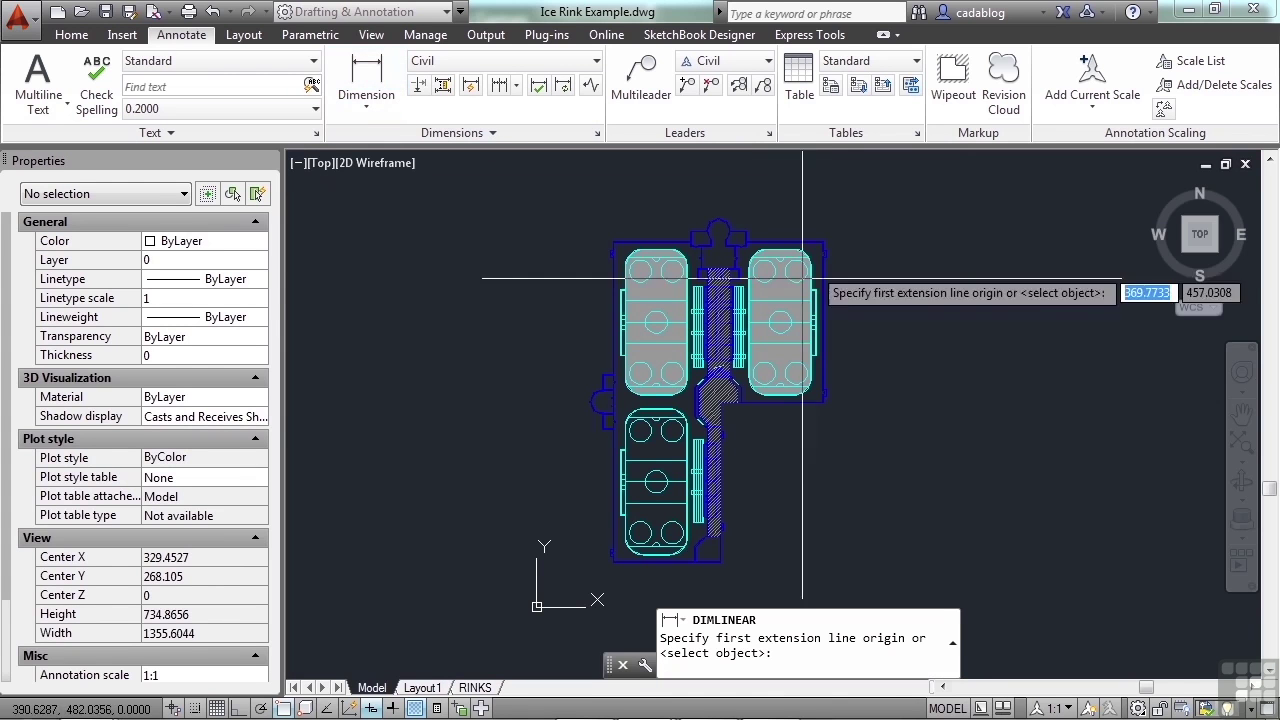
{"action": "scroll", "coordinate": [800, 255], "scroll_direction": "up", "scroll_amount": 8}
{"action": "left_click", "coordinate": [745, 246]}
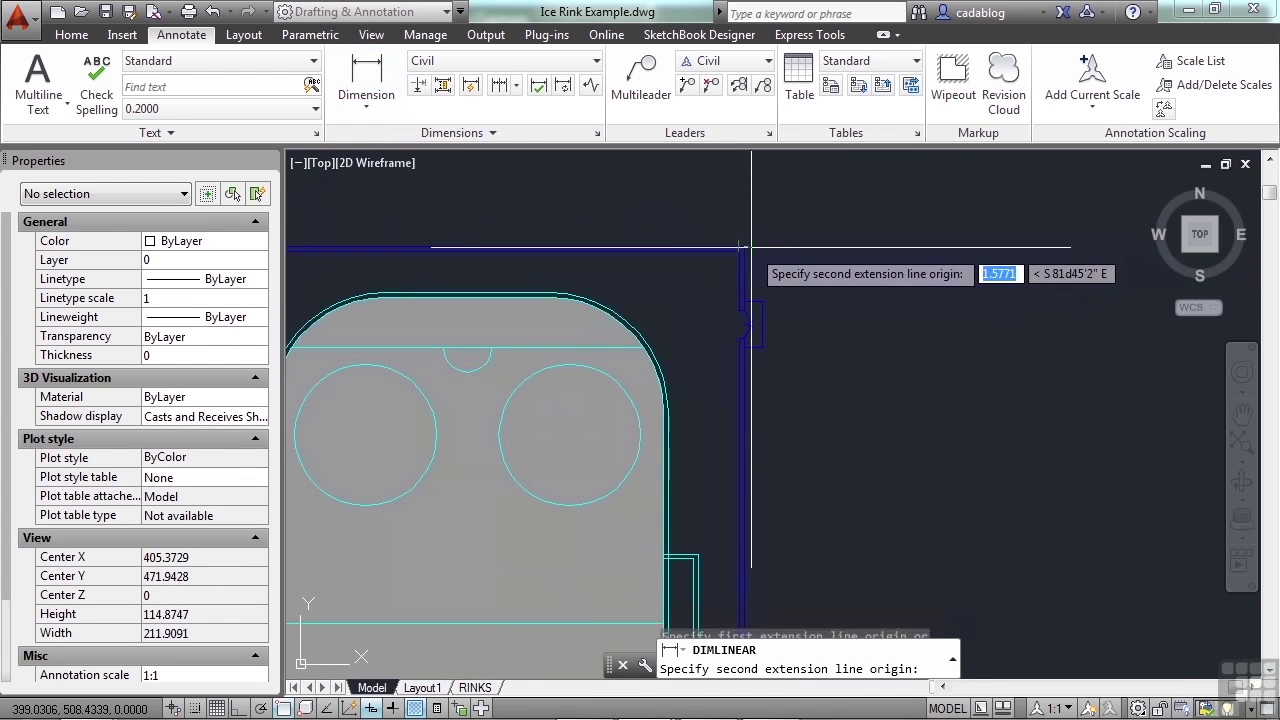
{"action": "scroll", "coordinate": [790, 248], "scroll_direction": "down", "scroll_amount": 4}
{"action": "middle_click_drag", "start_coordinate": [425, 230], "coordinate": [530, 252]}
{"action": "scroll", "coordinate": [405, 270], "scroll_direction": "up", "scroll_amount": 4}
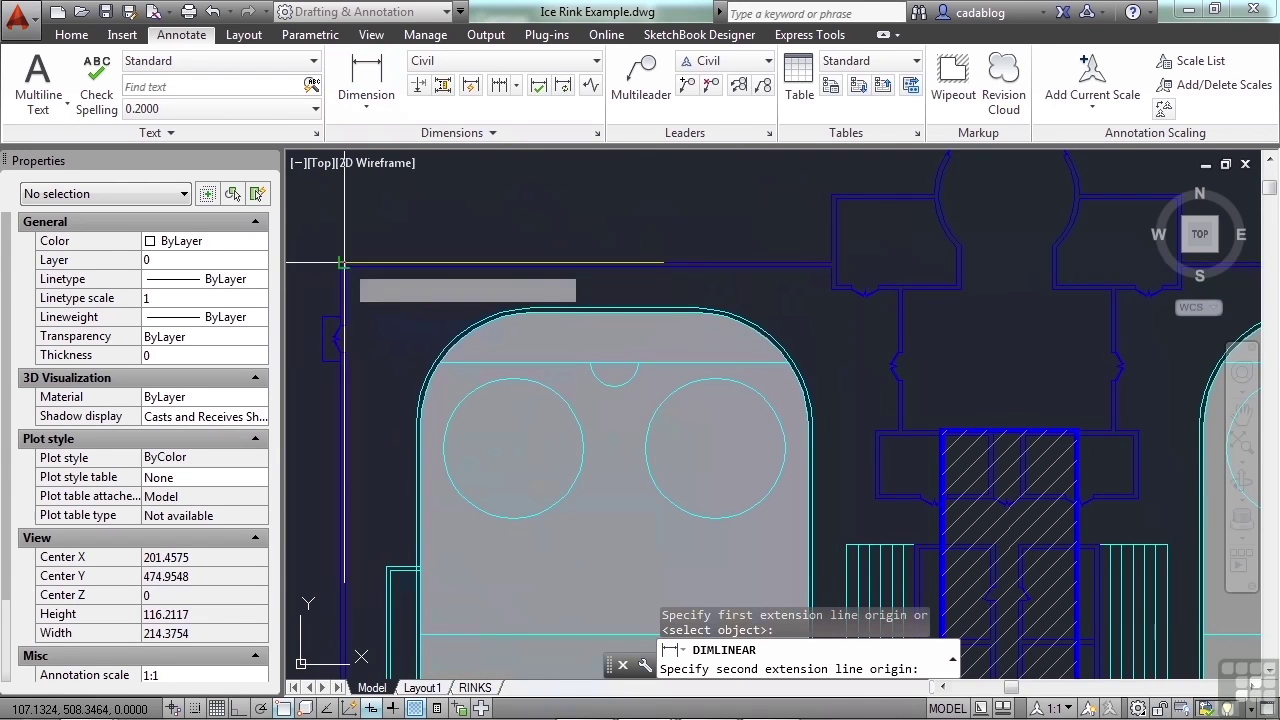
{"action": "left_click", "coordinate": [343, 263]}
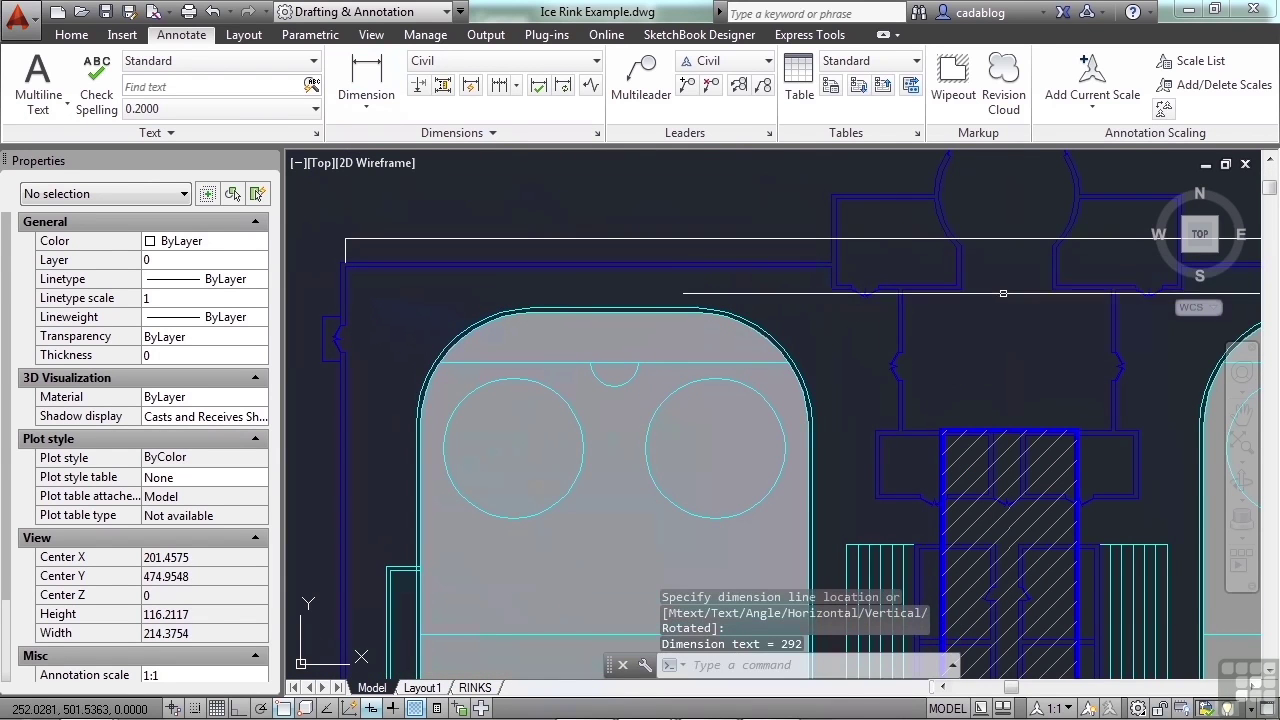
{"action": "middle_click_drag", "start_coordinate": [970, 294], "coordinate": [780, 225]}
{"action": "scroll", "coordinate": [780, 260], "scroll_direction": "down", "scroll_amount": 4}
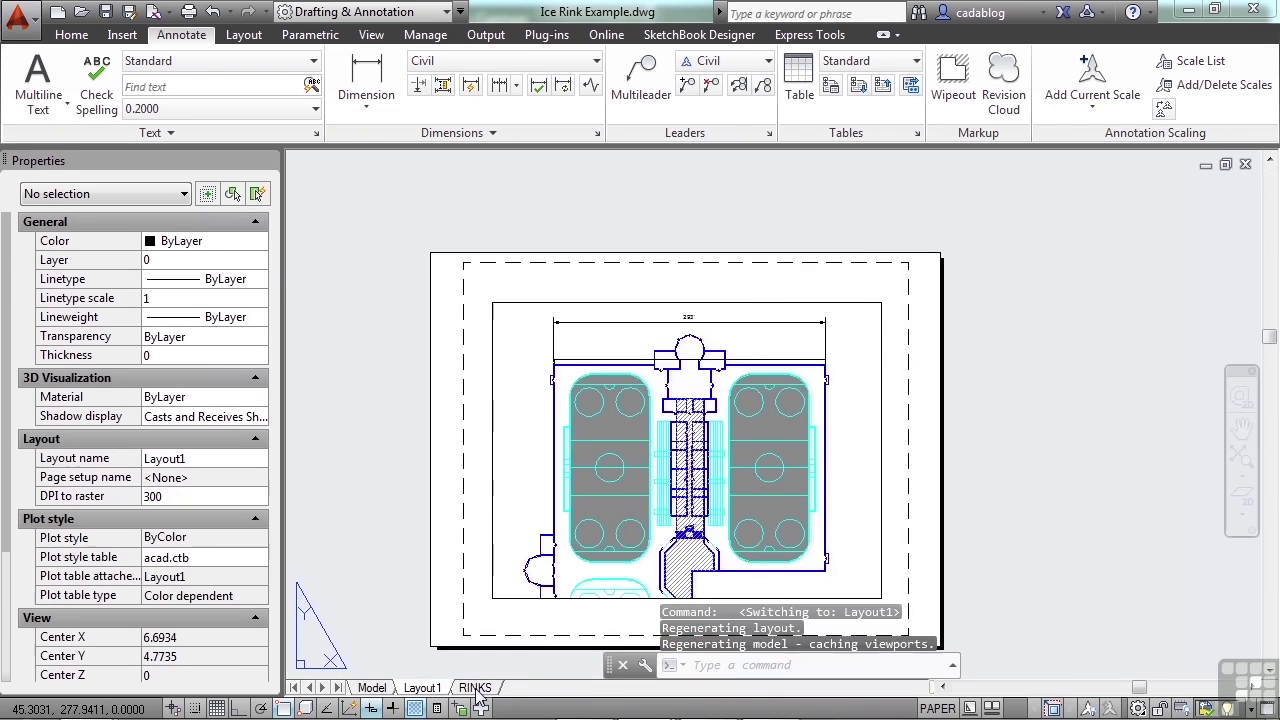
Return to the RINKS layout and view the whole dimensioned sheet
{"action": "left_click", "coordinate": [476, 689]}
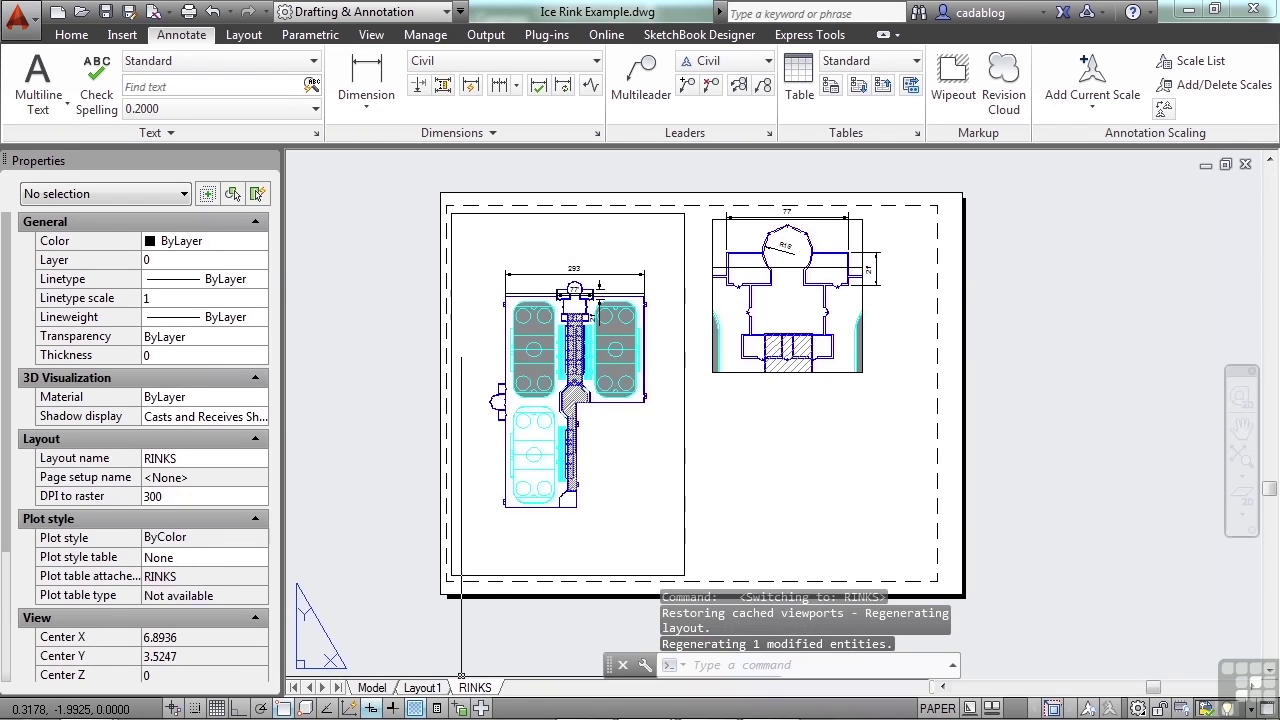
{"action": "scroll", "coordinate": [580, 275], "scroll_direction": "up", "scroll_amount": 5}
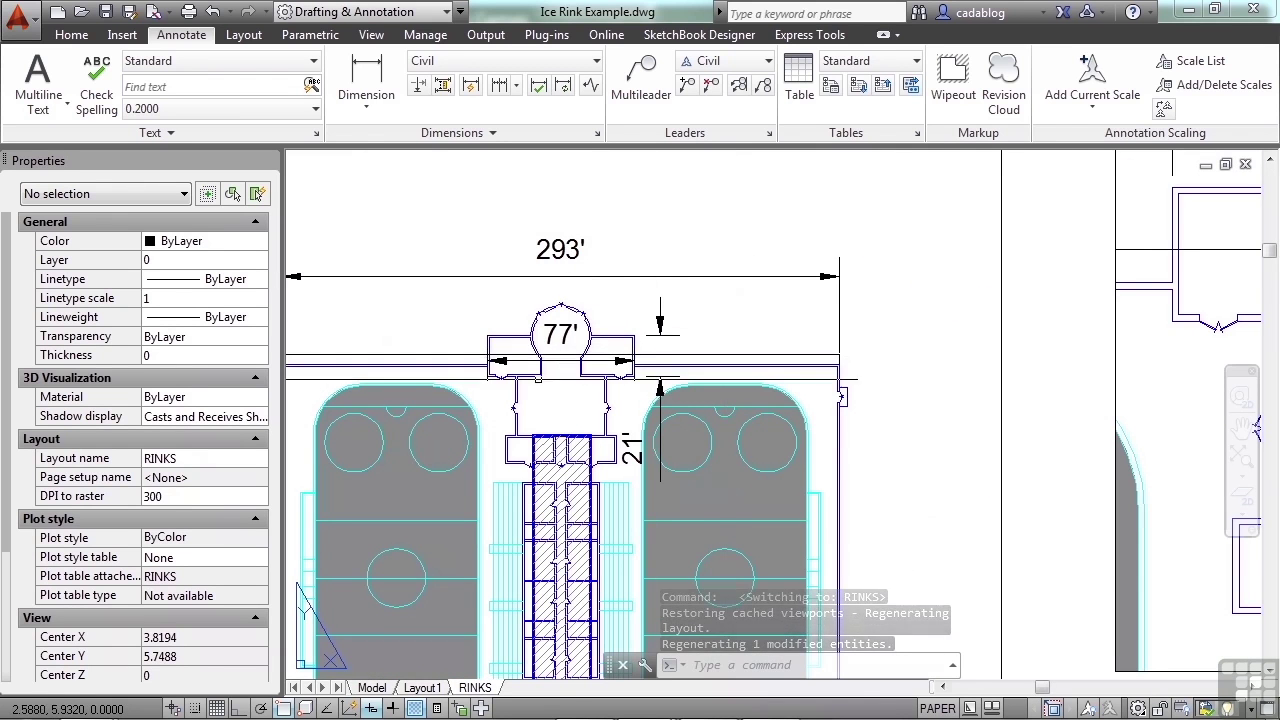
{"action": "scroll", "coordinate": [524, 399], "scroll_direction": "down", "scroll_amount": 2}
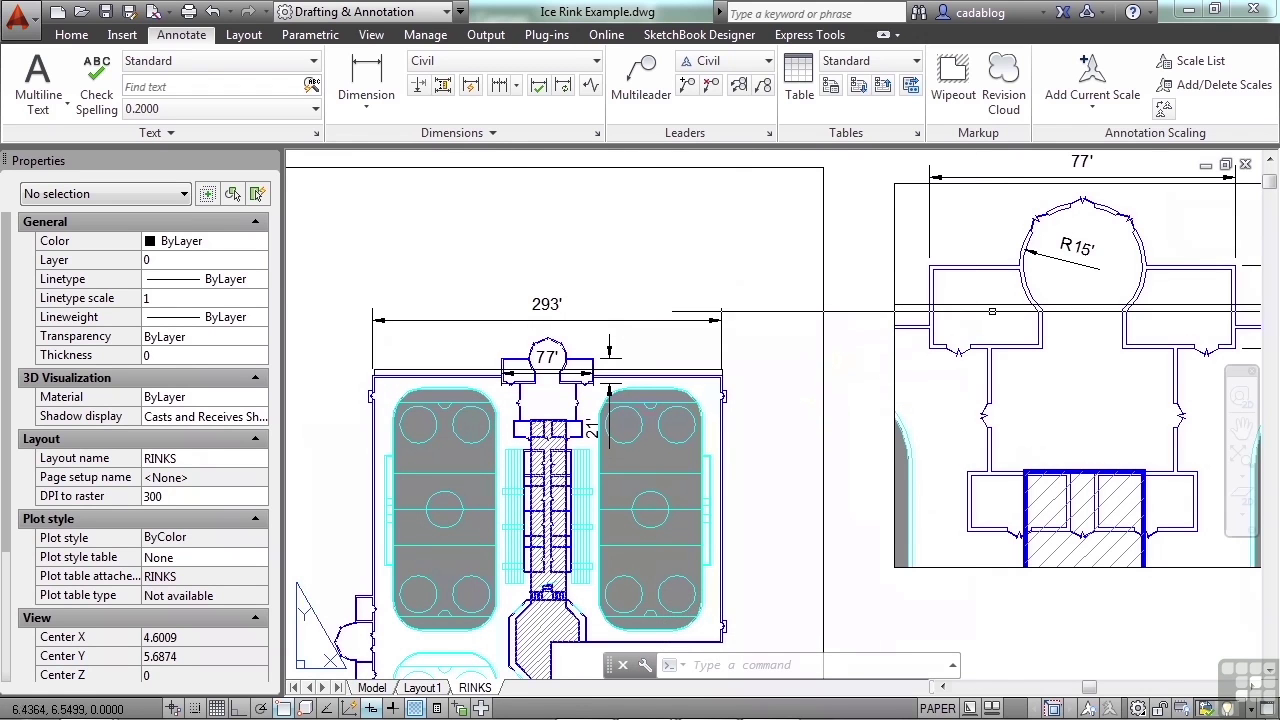
{"action": "scroll", "coordinate": [1053, 306], "scroll_direction": "down", "scroll_amount": 3}
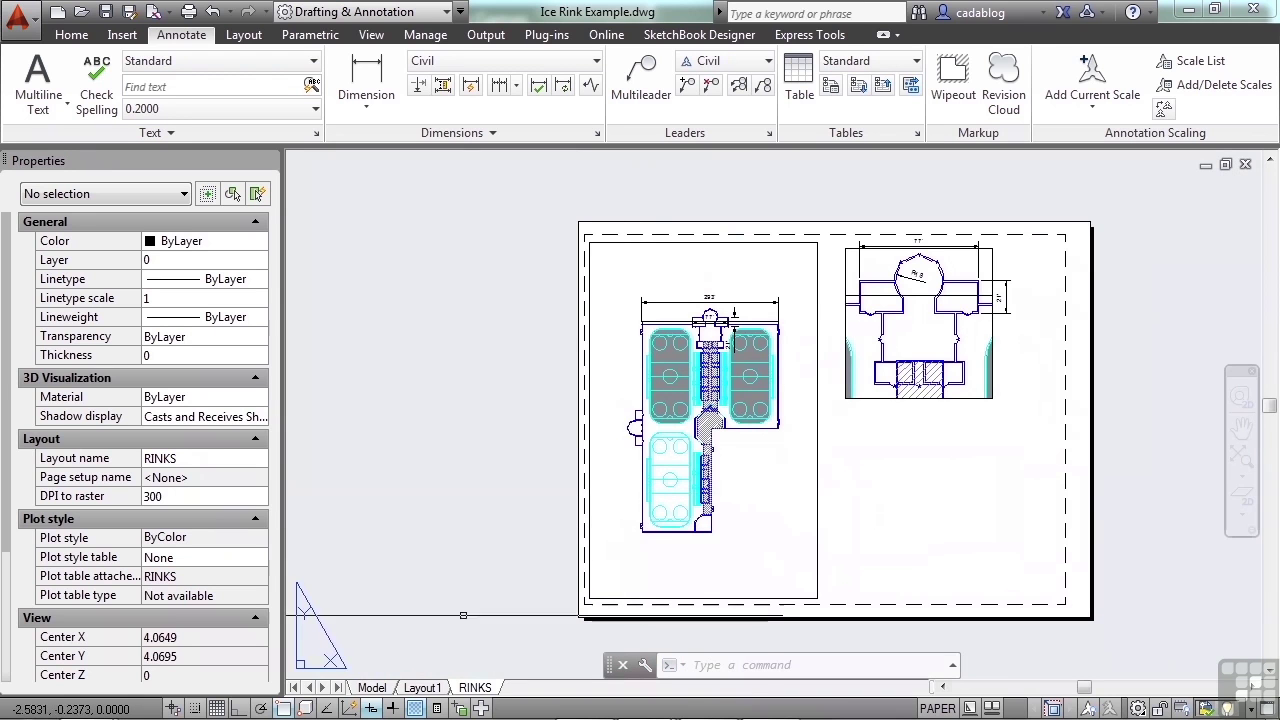
{"action": "left_click", "coordinate": [421, 688]}
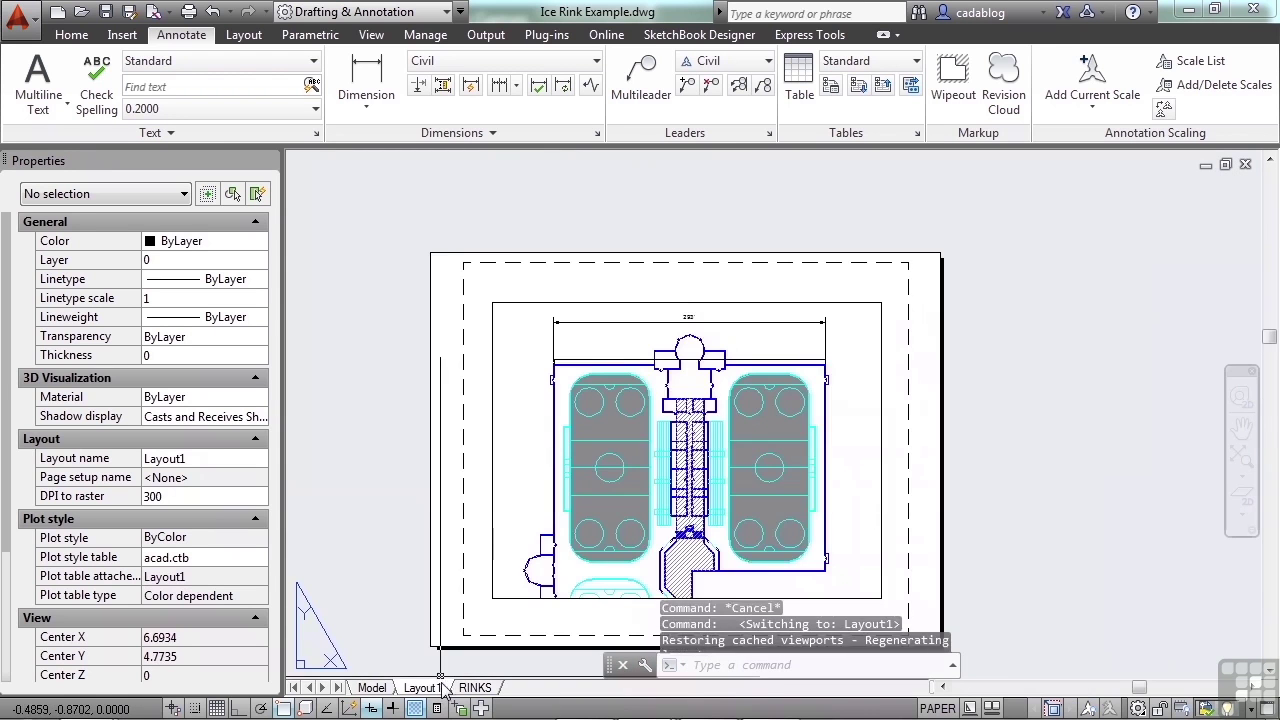
{"action": "scroll", "coordinate": [697, 334], "scroll_direction": "up", "scroll_amount": 5}
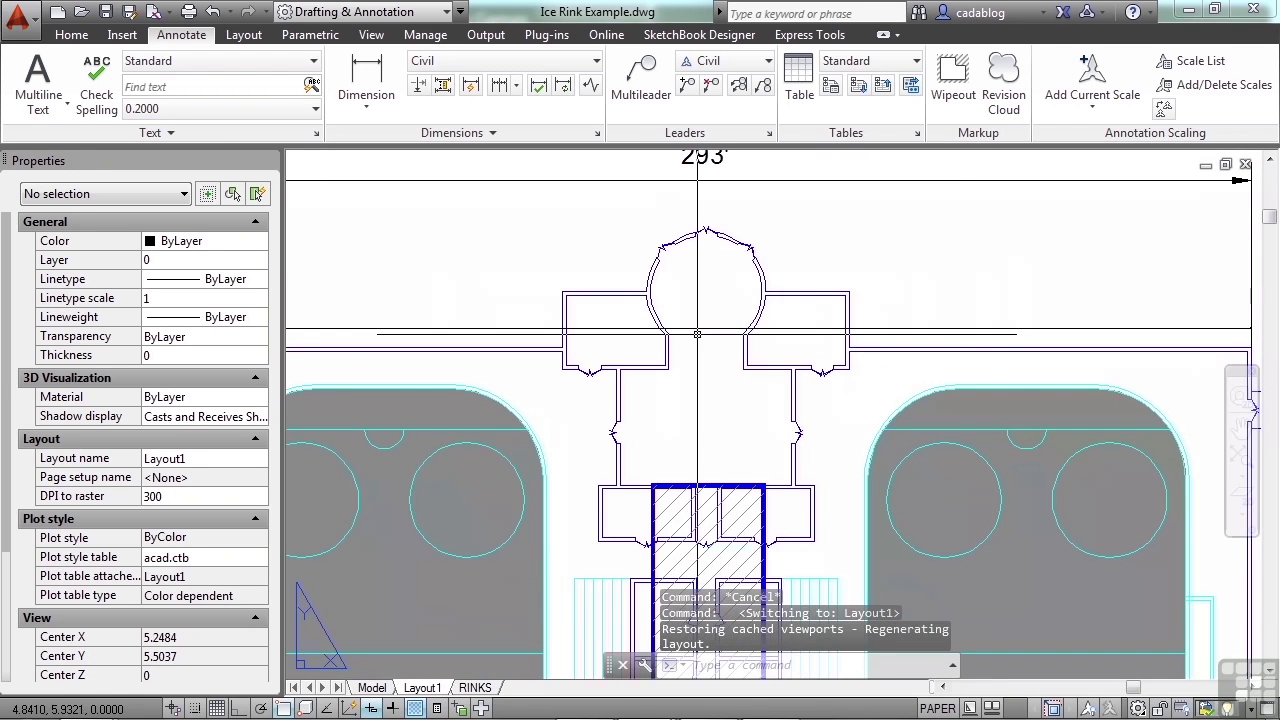
{"action": "scroll", "coordinate": [697, 334], "scroll_direction": "down", "scroll_amount": 5}
{"action": "left_click", "coordinate": [742, 276]}
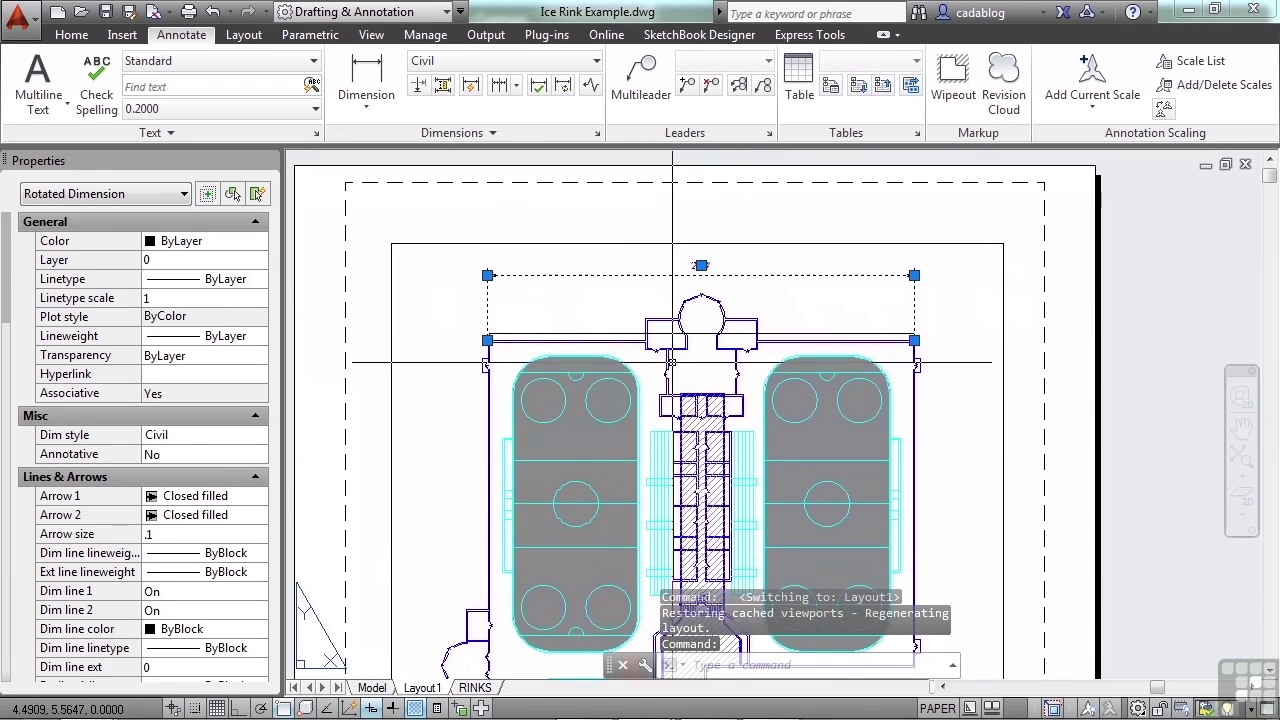
{"action": "key", "text": "Escape"}
{"action": "scroll", "coordinate": [674, 316], "scroll_direction": "down", "scroll_amount": 2}
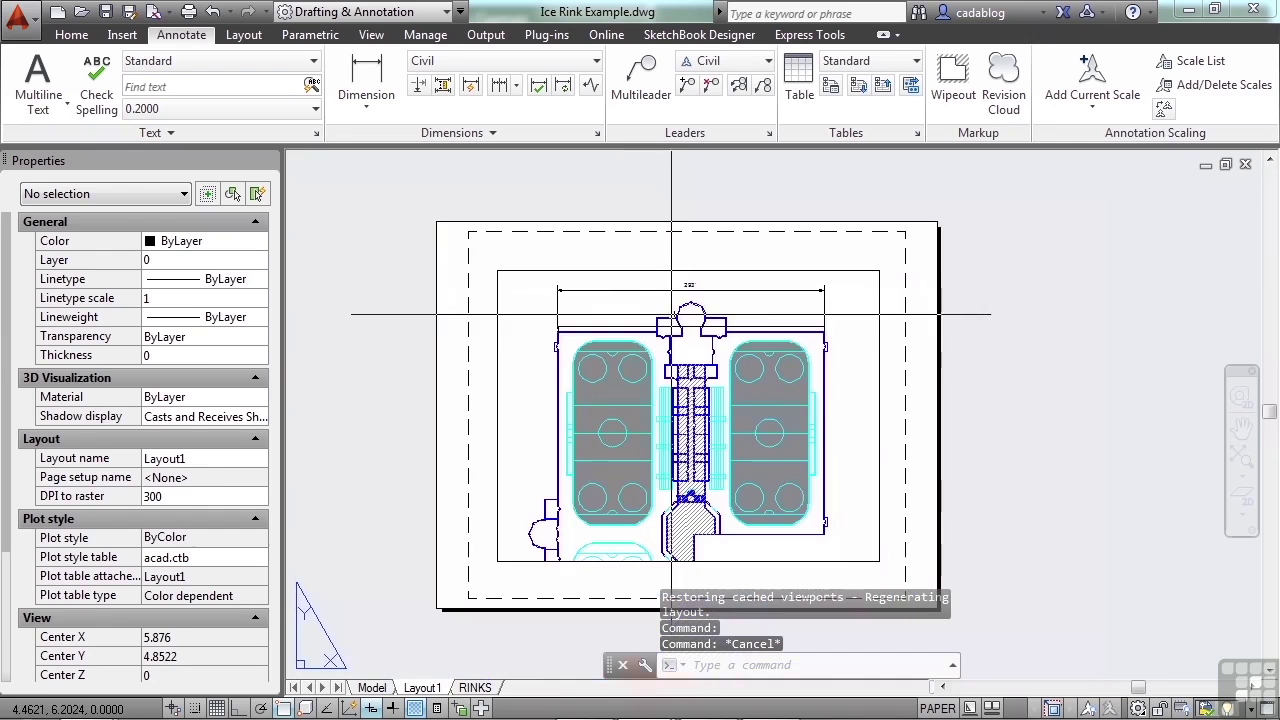
{"action": "left_click", "coordinate": [478, 687]}
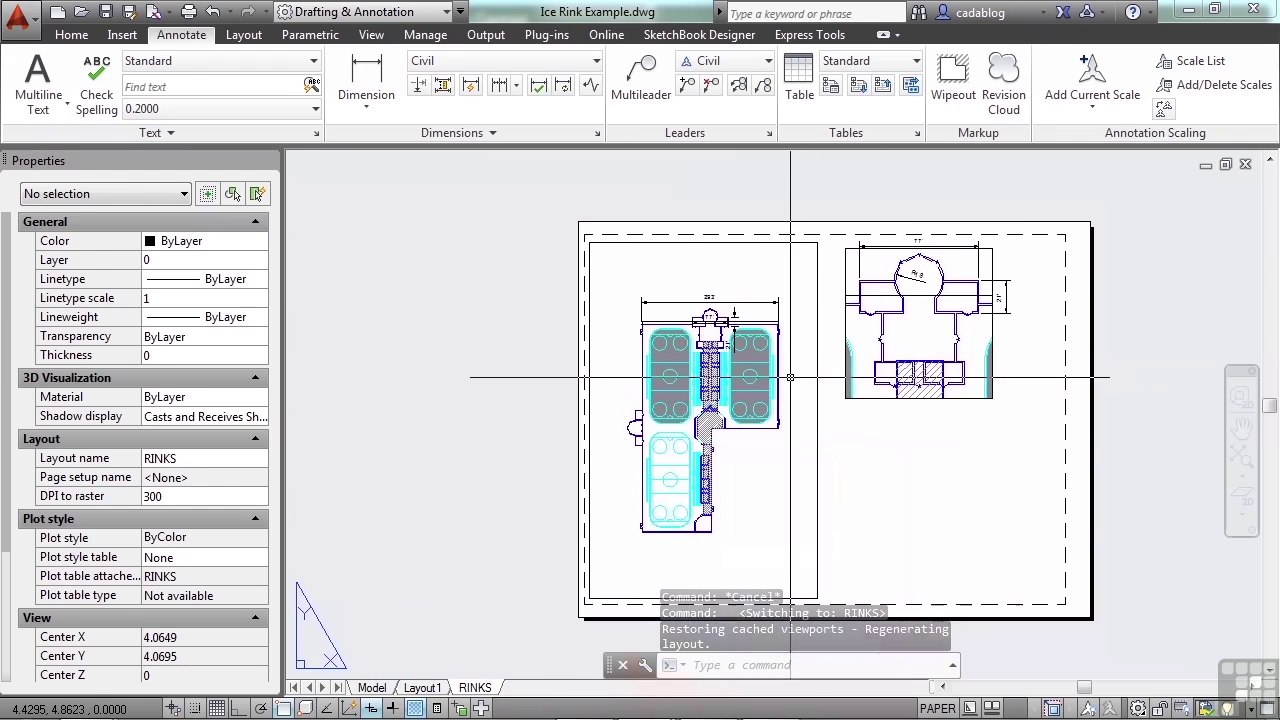
{"action": "scroll", "coordinate": [785, 377], "scroll_direction": "up", "scroll_amount": 2}
{"action": "scroll", "coordinate": [770, 370], "scroll_direction": "up", "scroll_amount": 2}
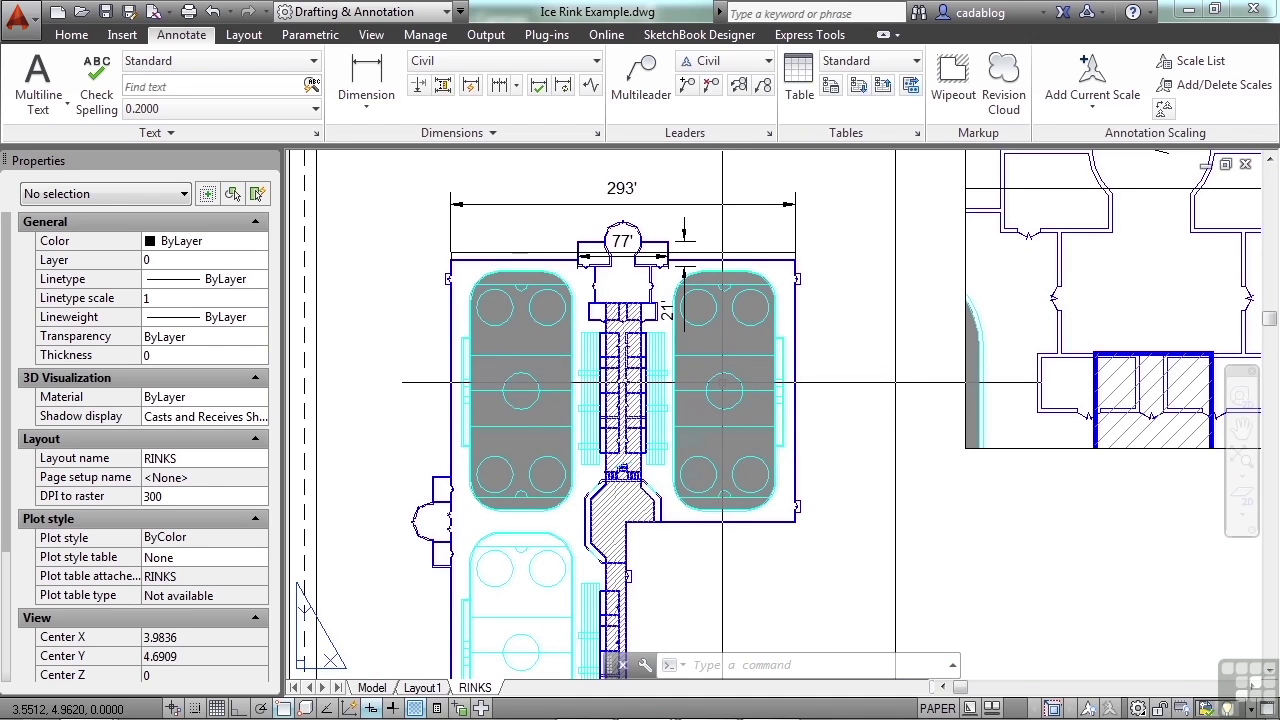
{"action": "scroll", "coordinate": [492, 392], "scroll_direction": "down", "scroll_amount": 2}
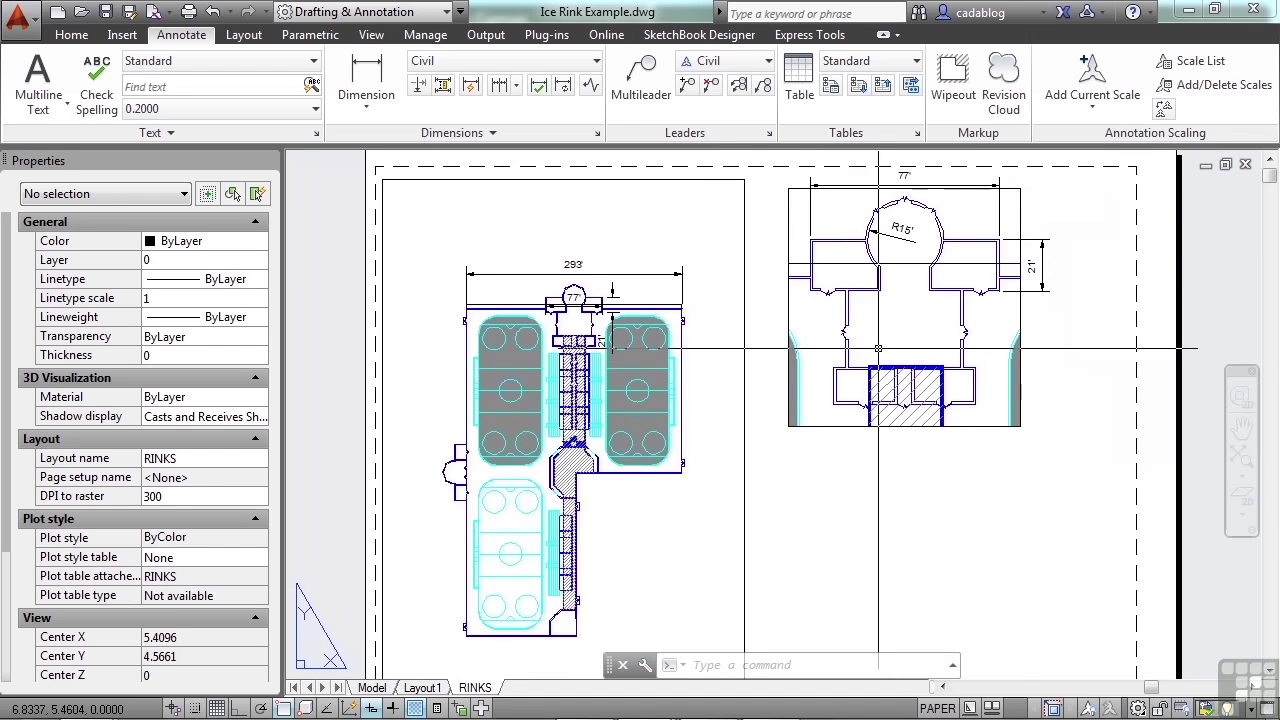